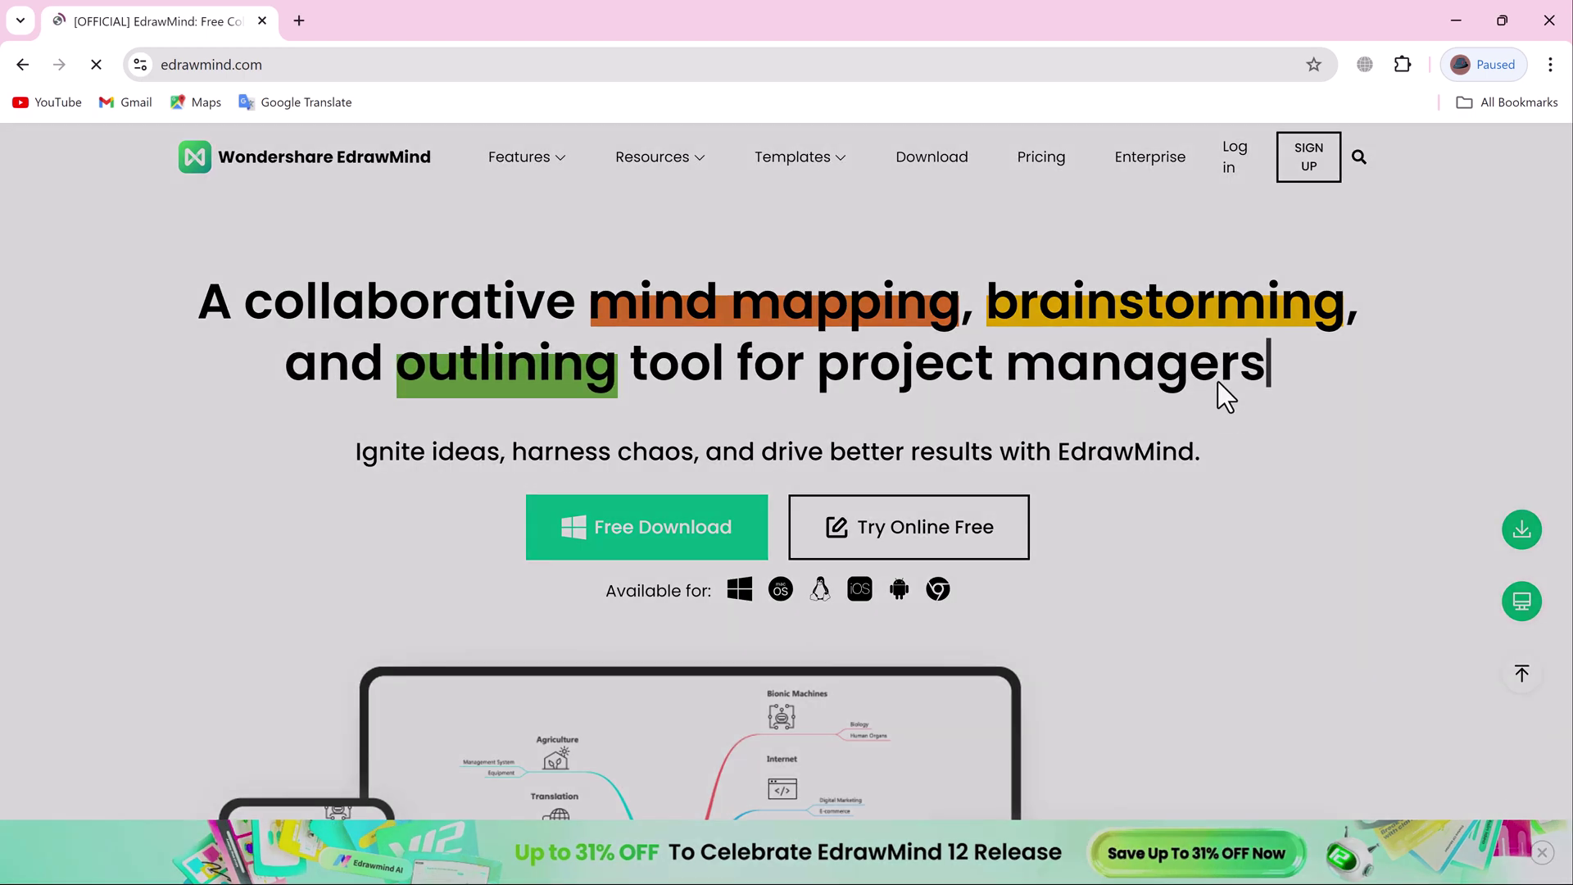
Scroll through the AI features list on the Workbench home, briefly highlighting part of it
scroll(1237, 409, "down", 1)
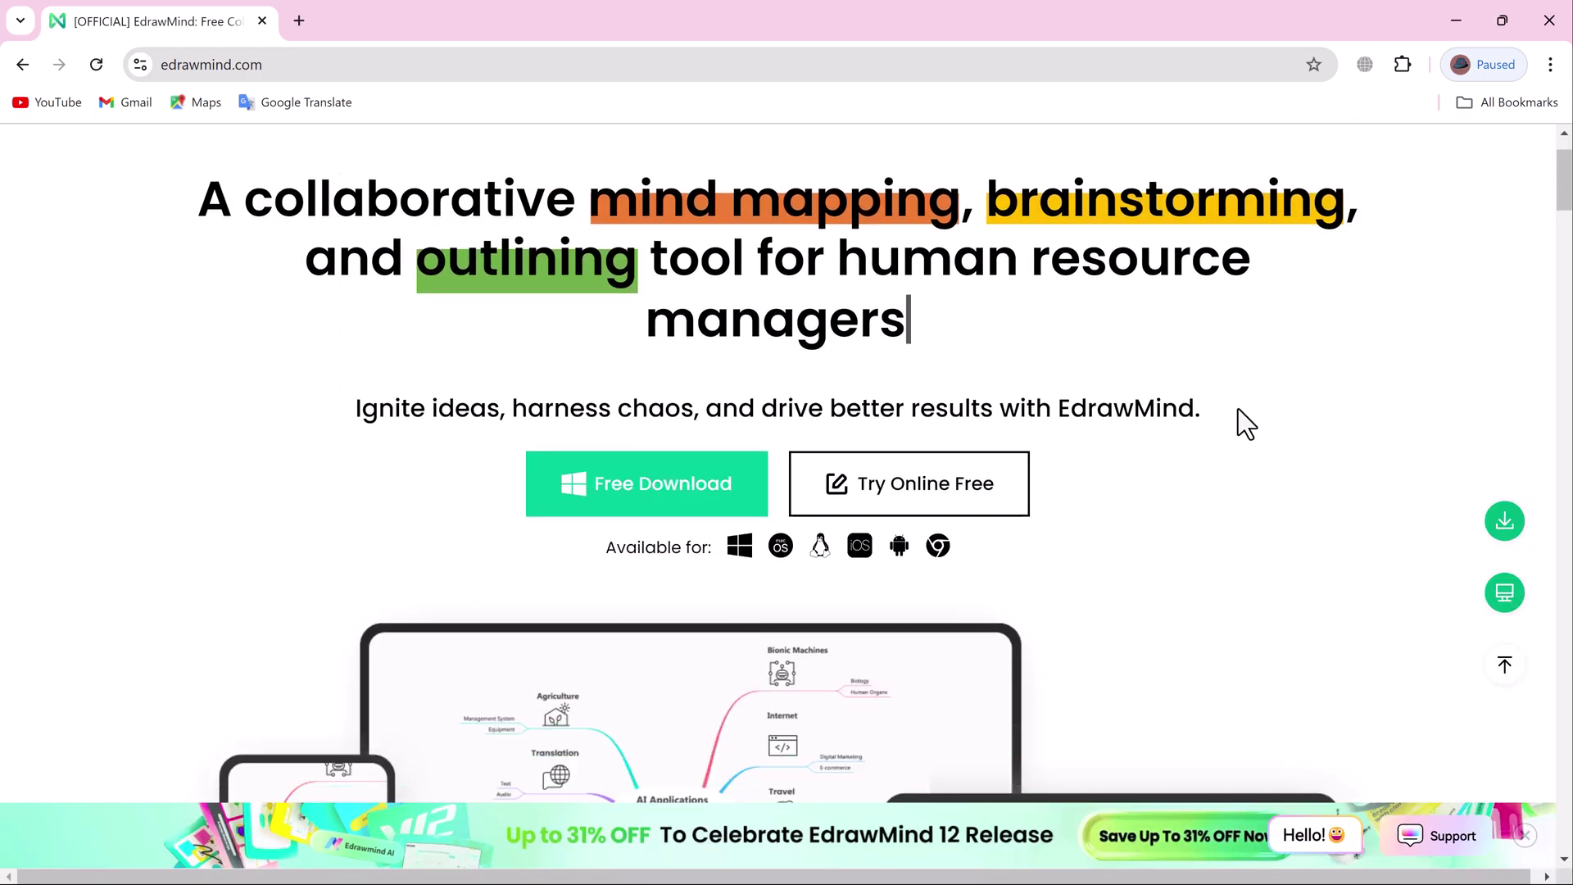
scroll(1239, 409, "down", 3)
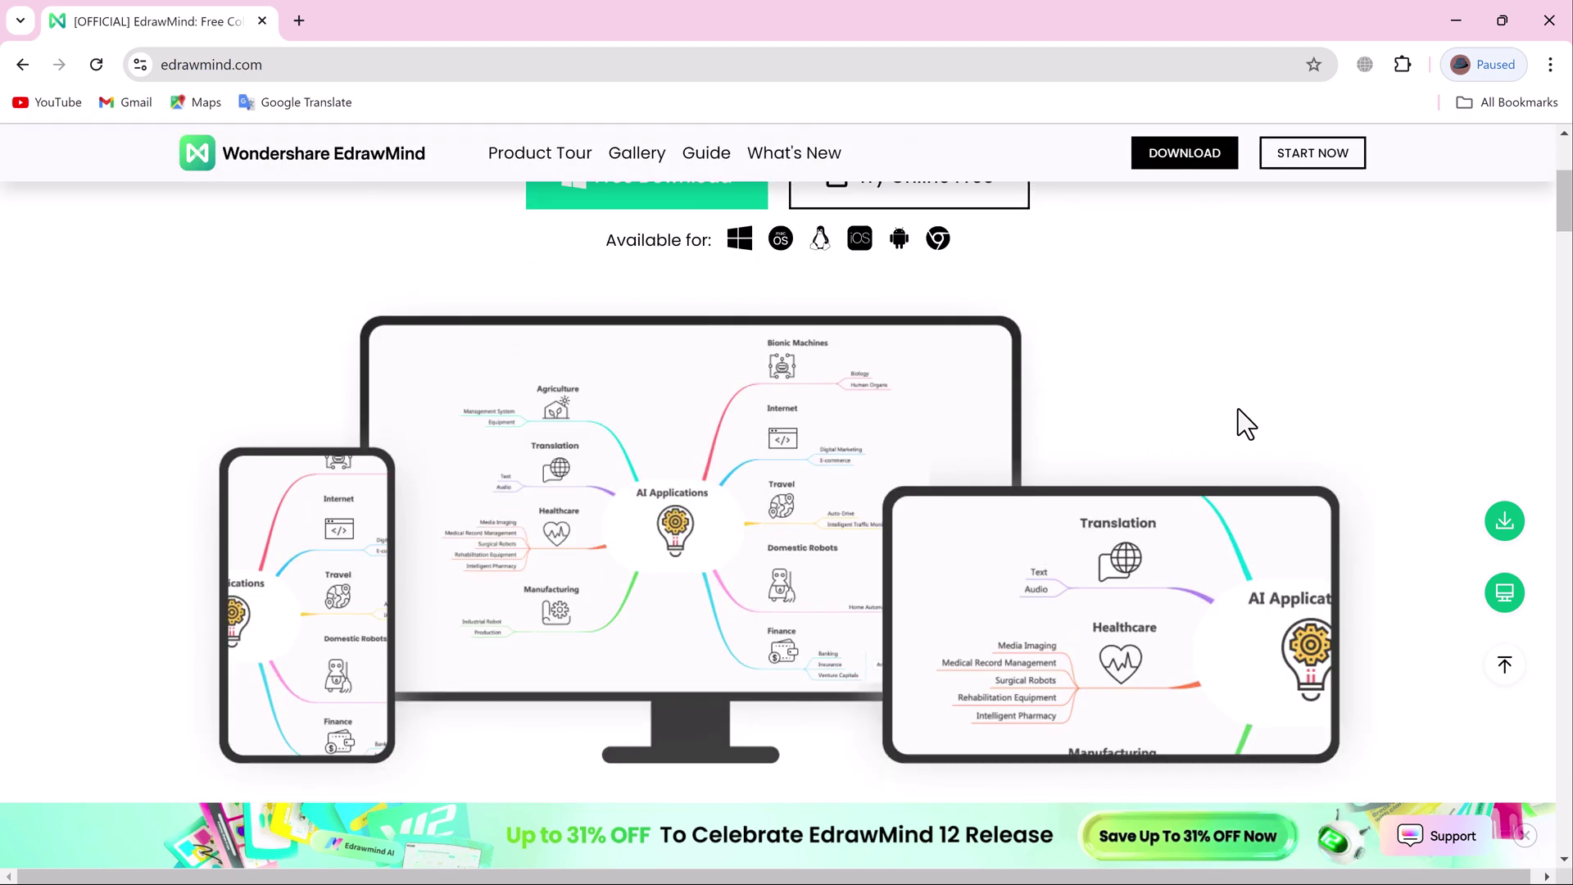
scroll(1237, 423, "down", 1)
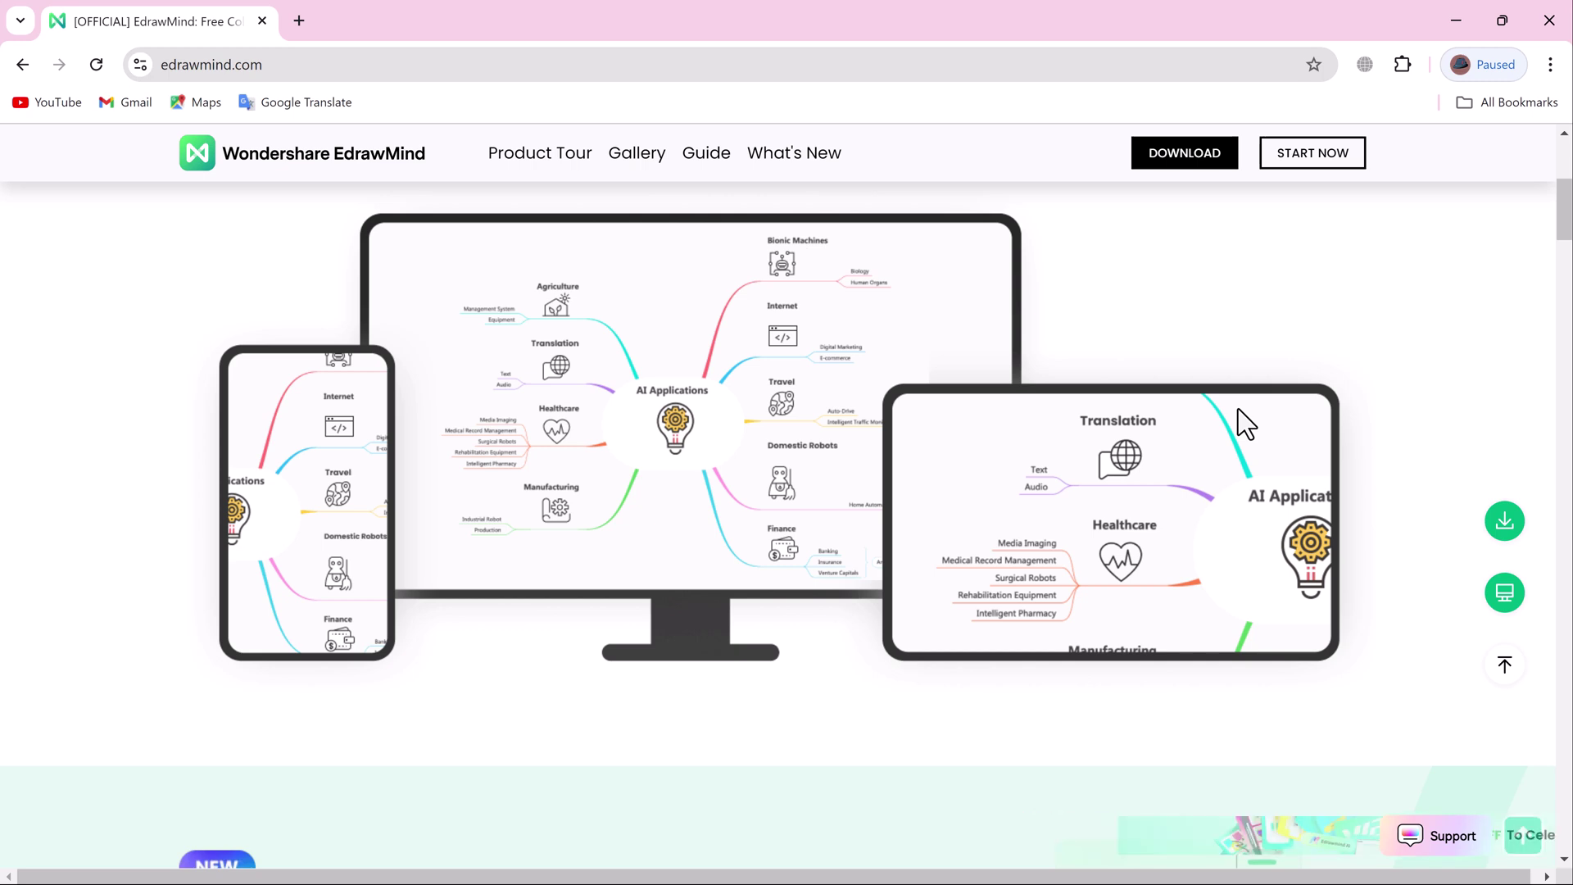
scroll(1239, 409, "down", 7)
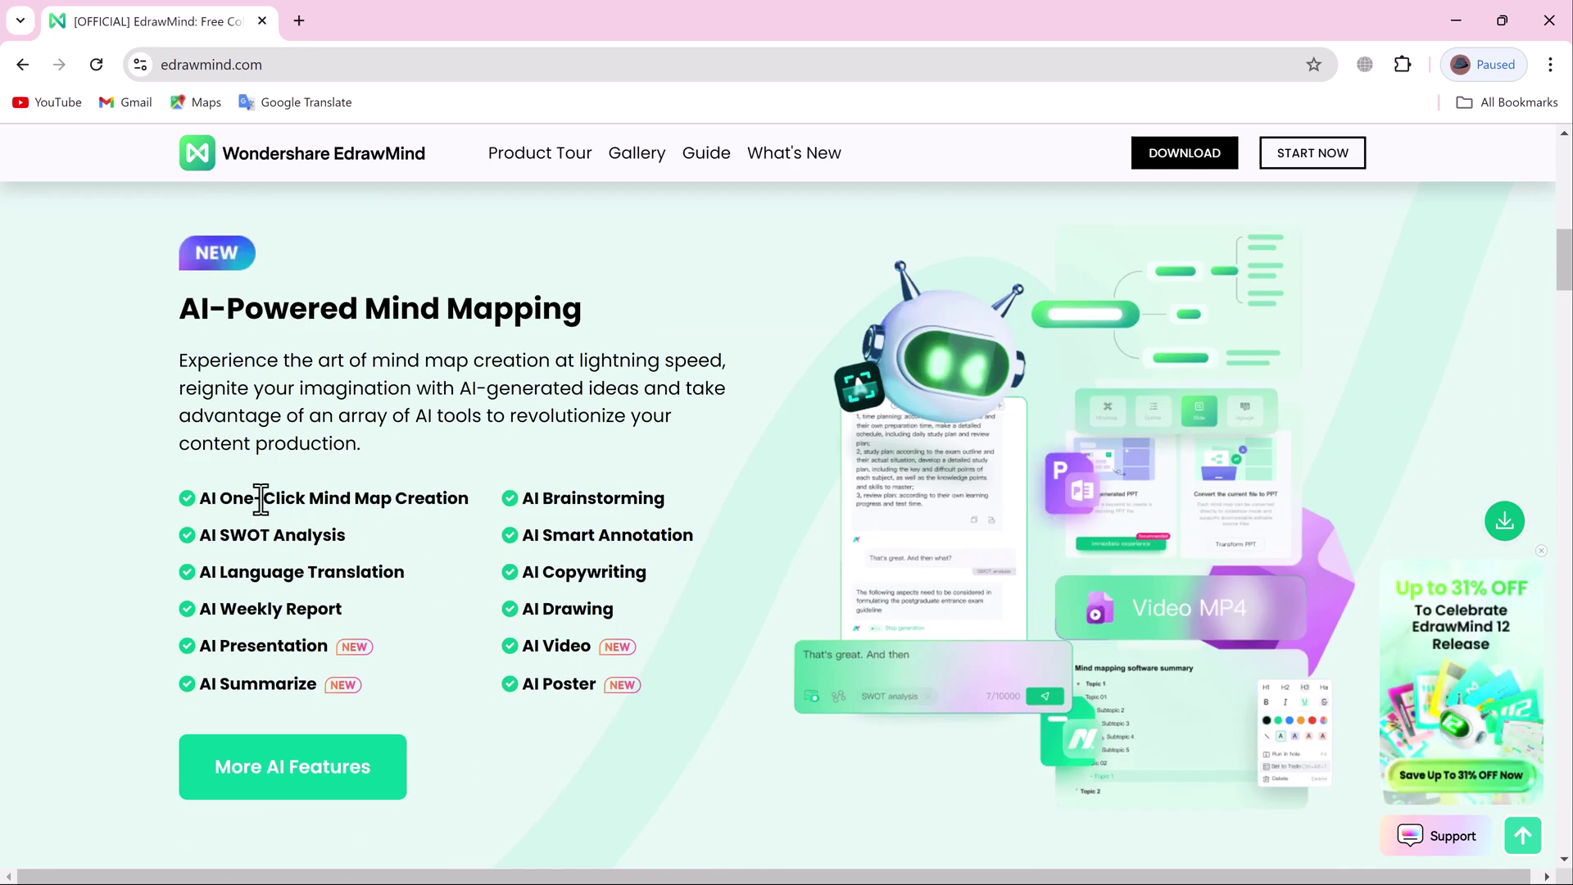
left_click_drag(263, 499, 436, 629)
left_click(435, 629)
scroll(1030, 574, "down", 4)
scroll(1031, 570, "down", 7)
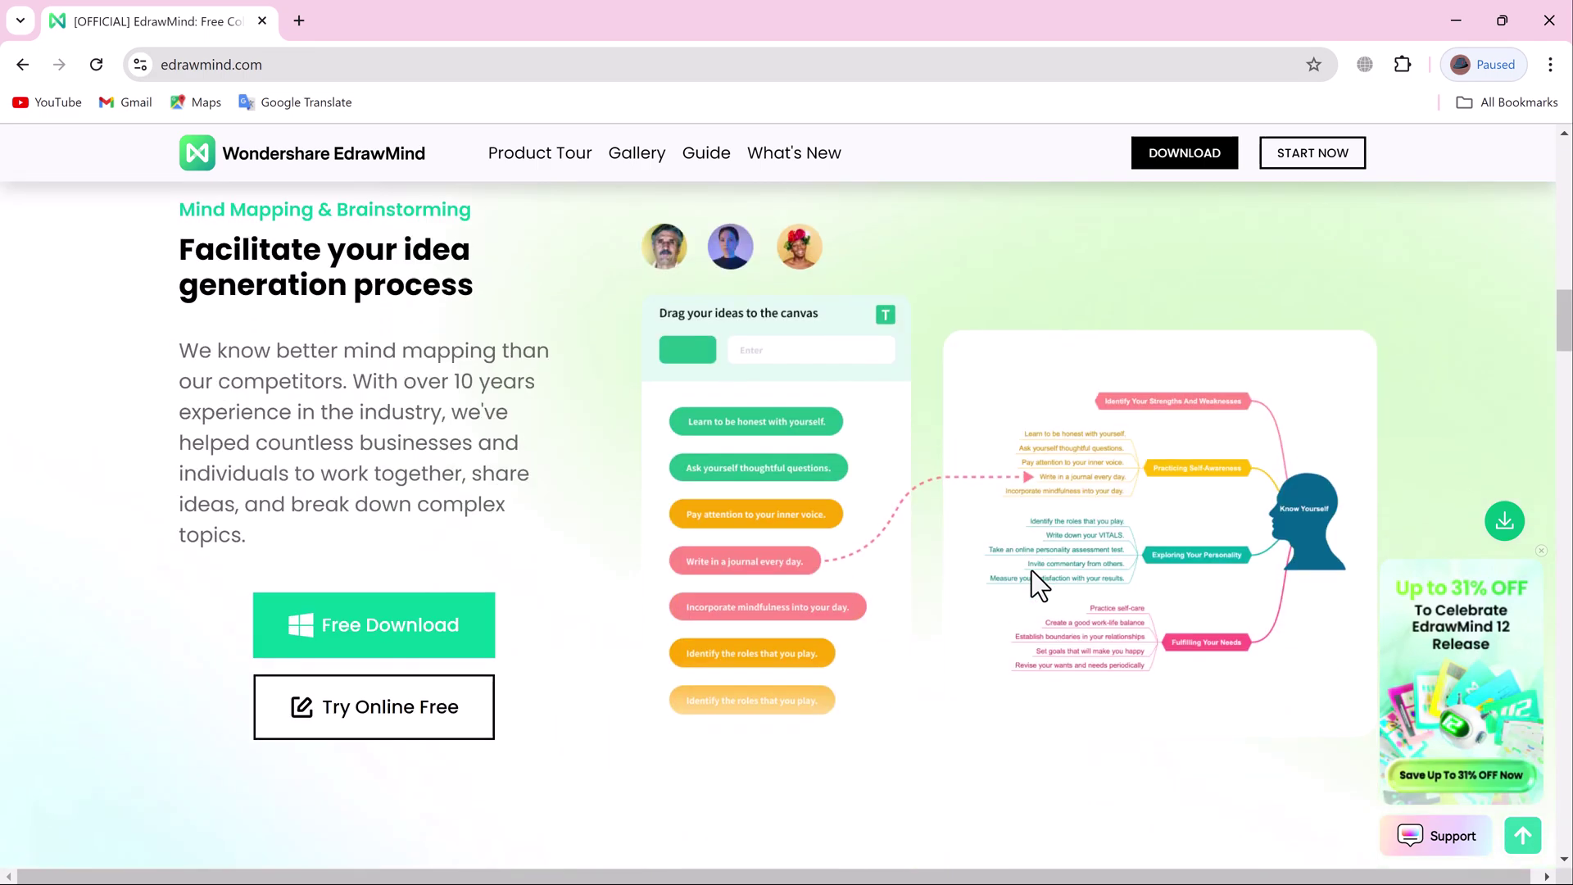
scroll(1030, 570, "down", 6)
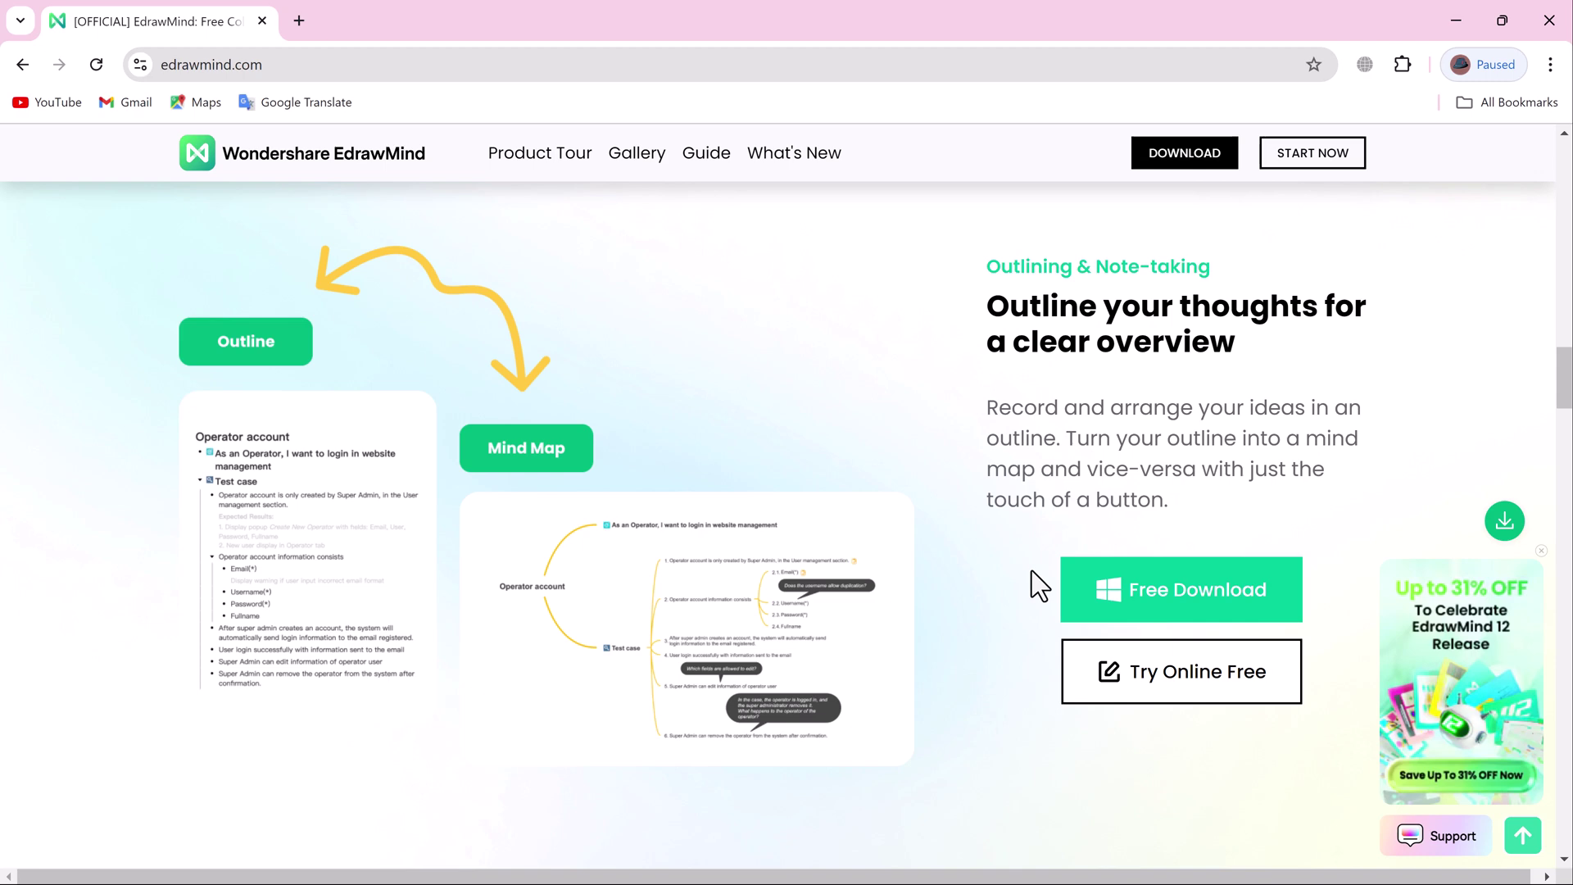
scroll(1031, 570, "down", 5)
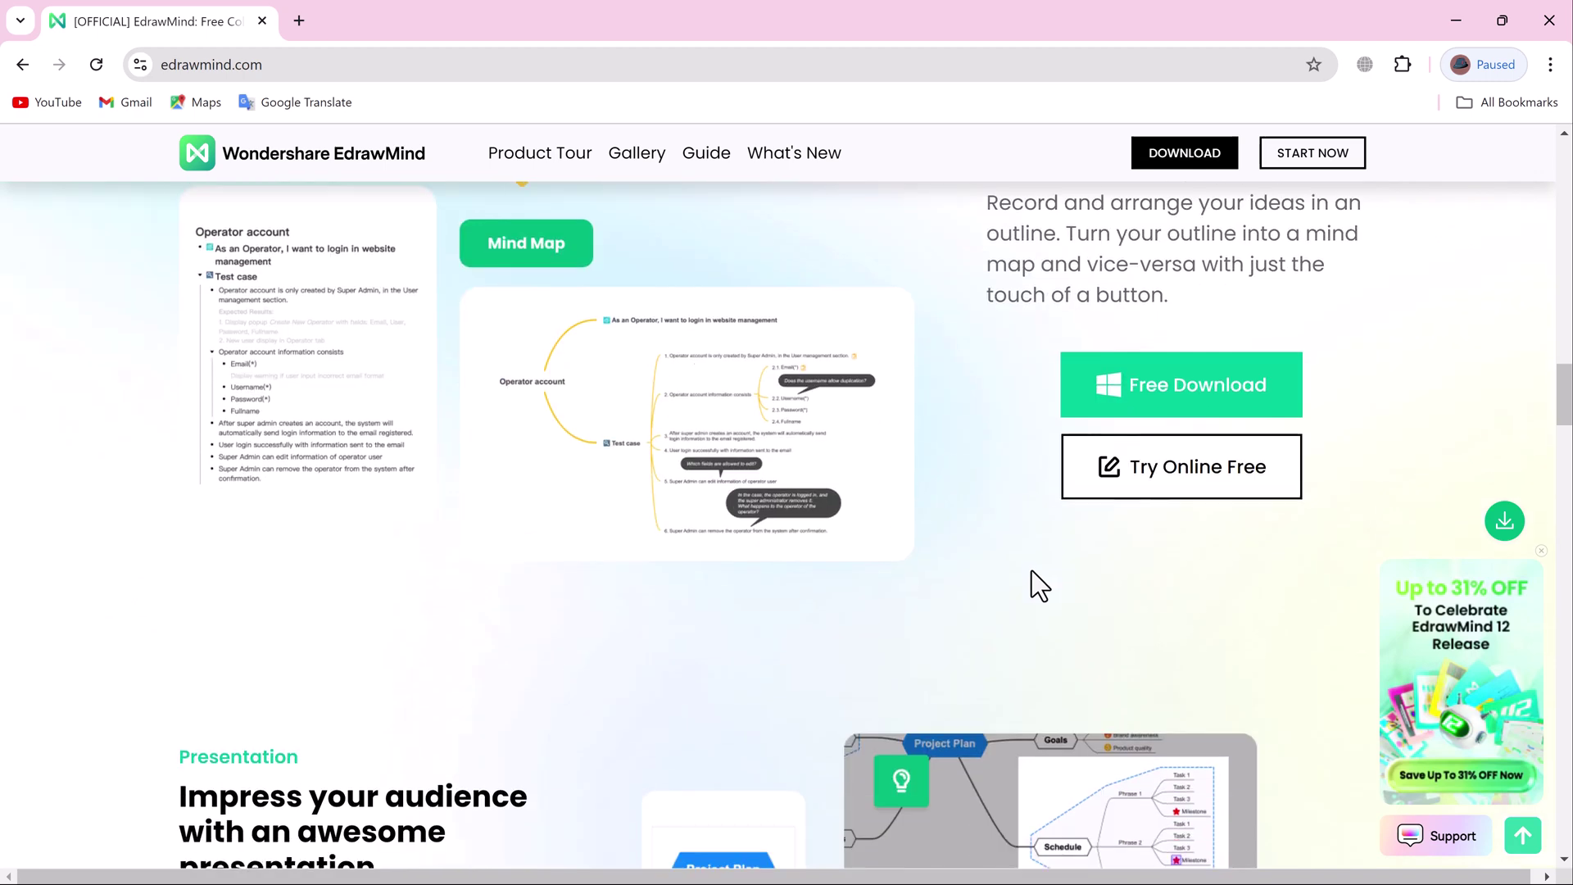
scroll(1031, 570, "down", 10)
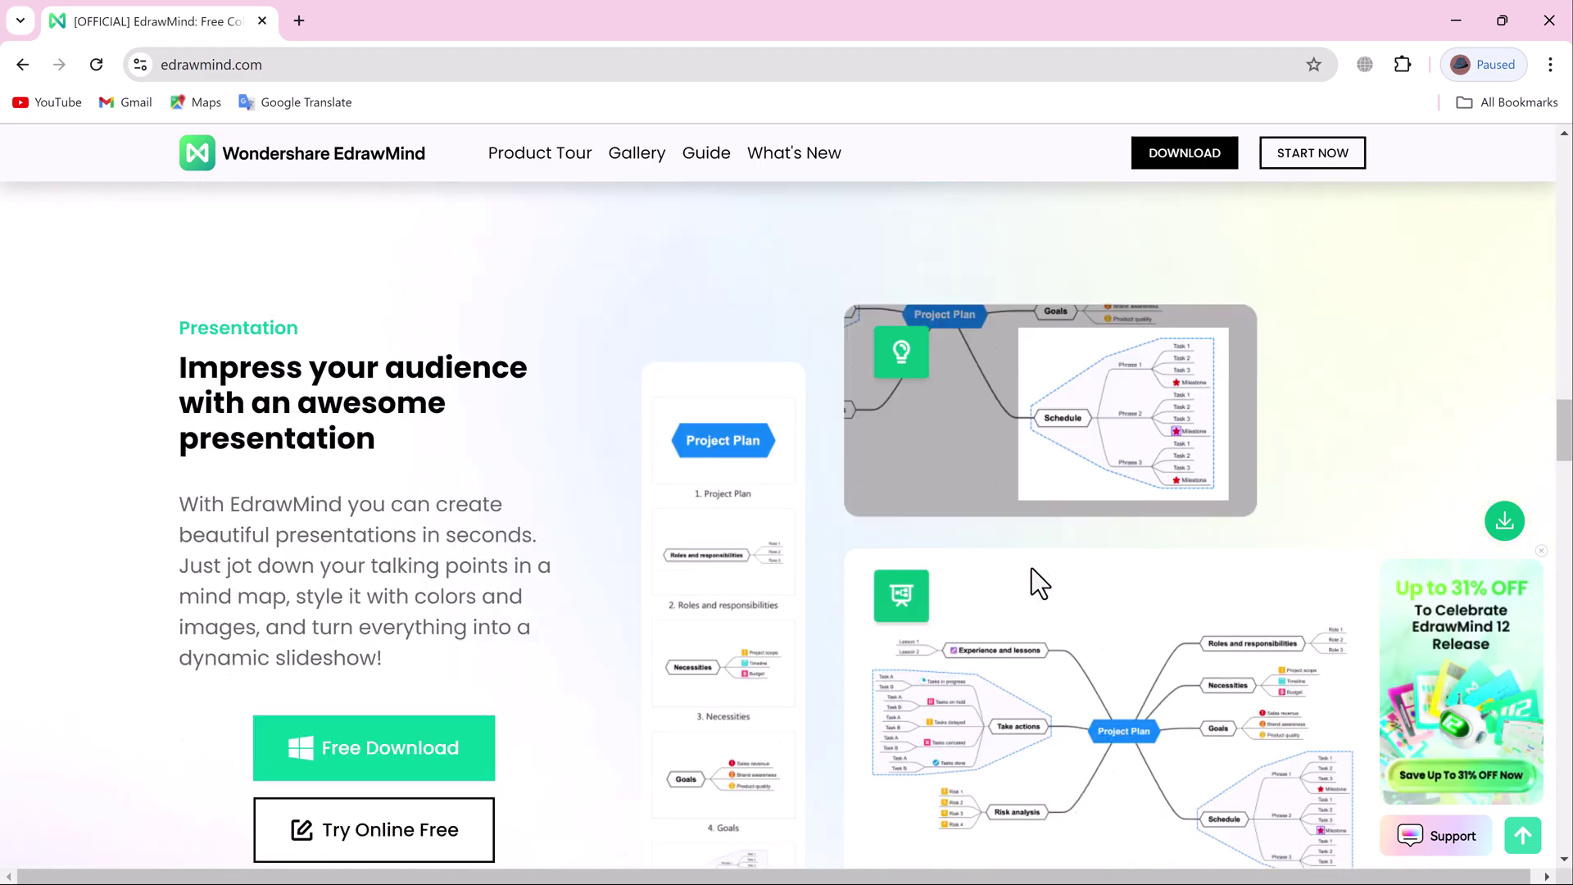
scroll(1033, 563, "down", 20)
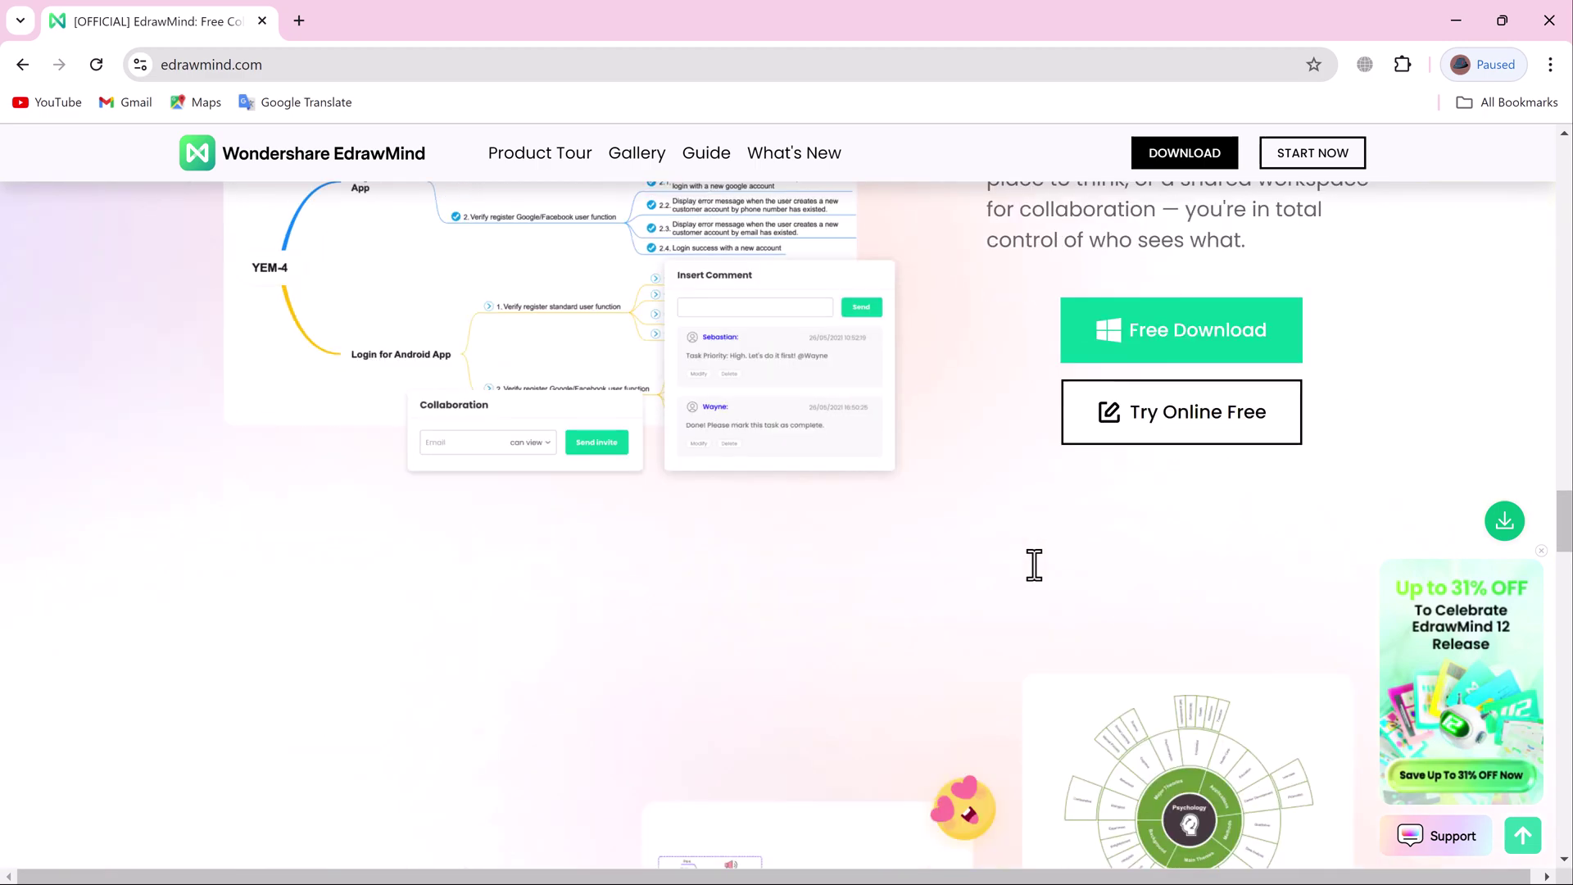
scroll(1034, 564, "down", 15)
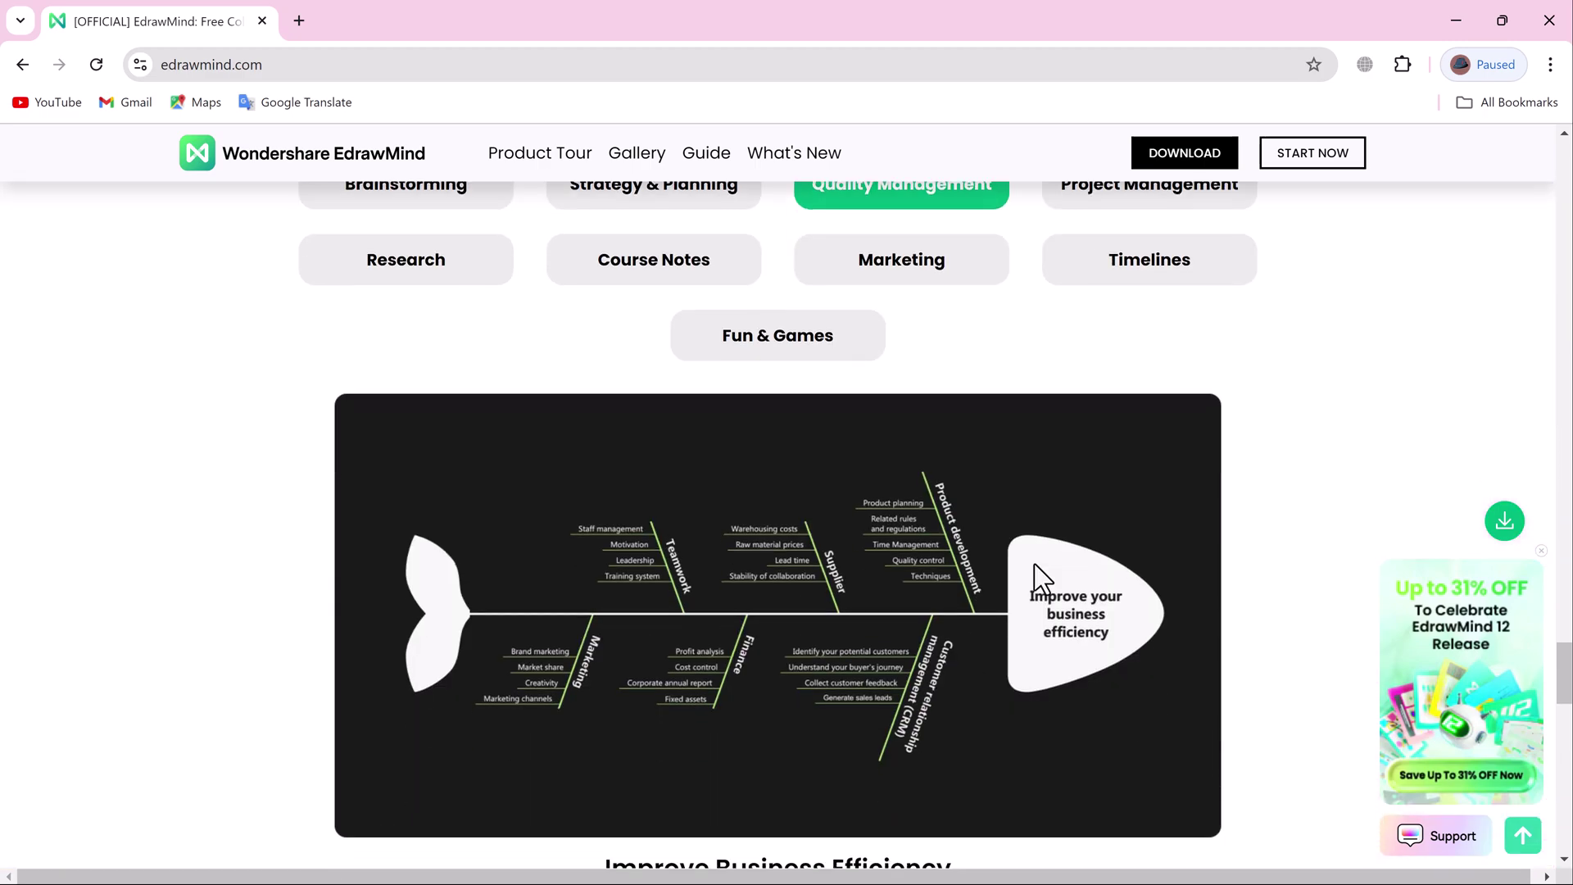
scroll(1033, 564, "down", 11)
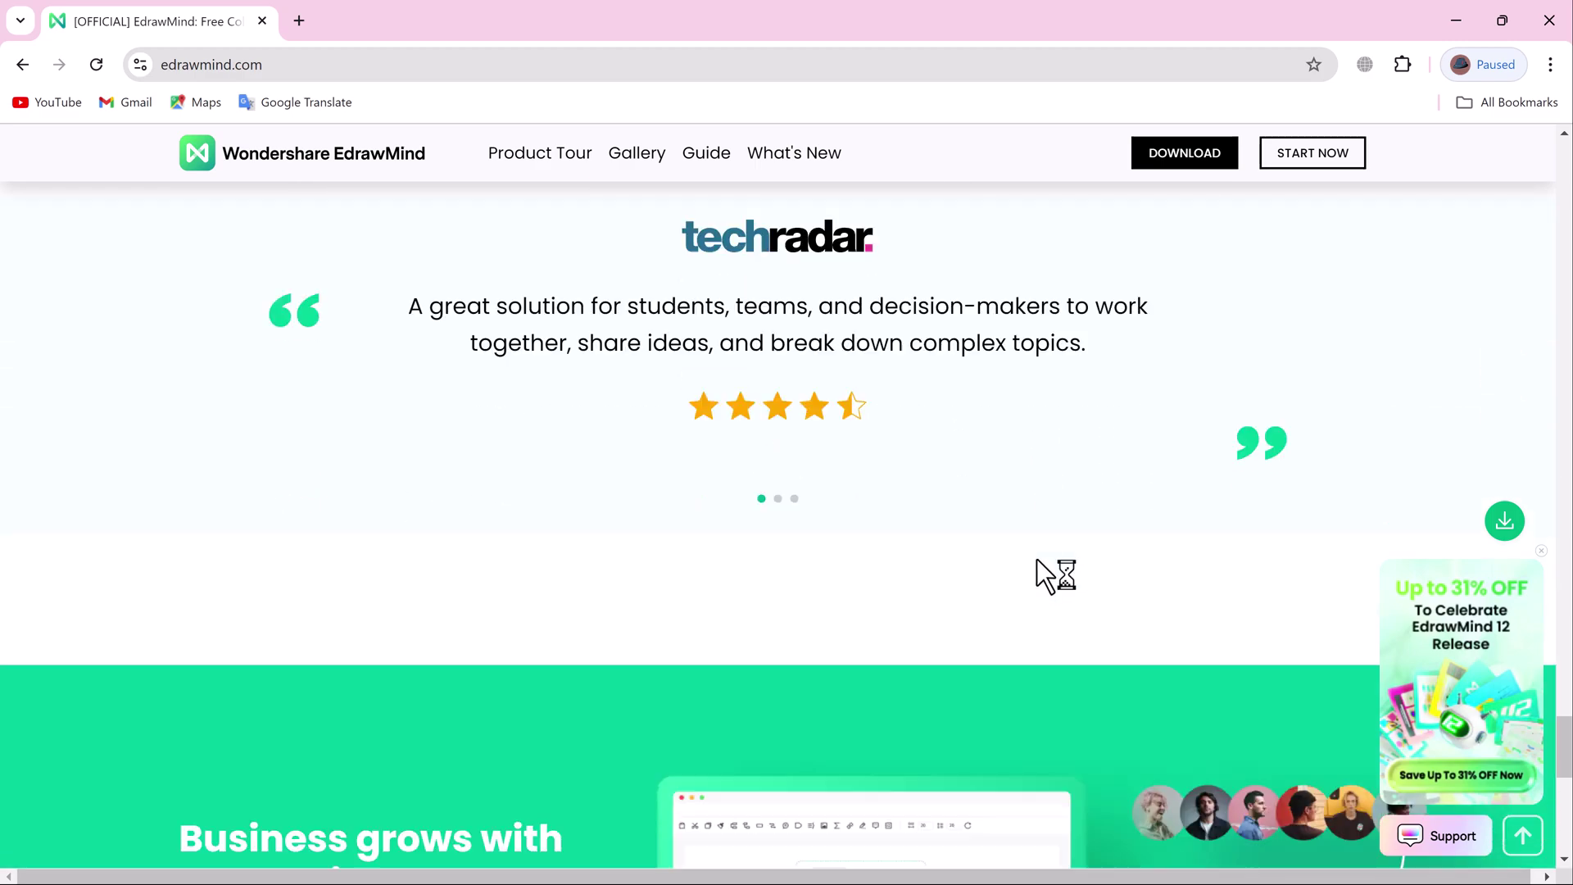
scroll(1038, 565, "down", 6)
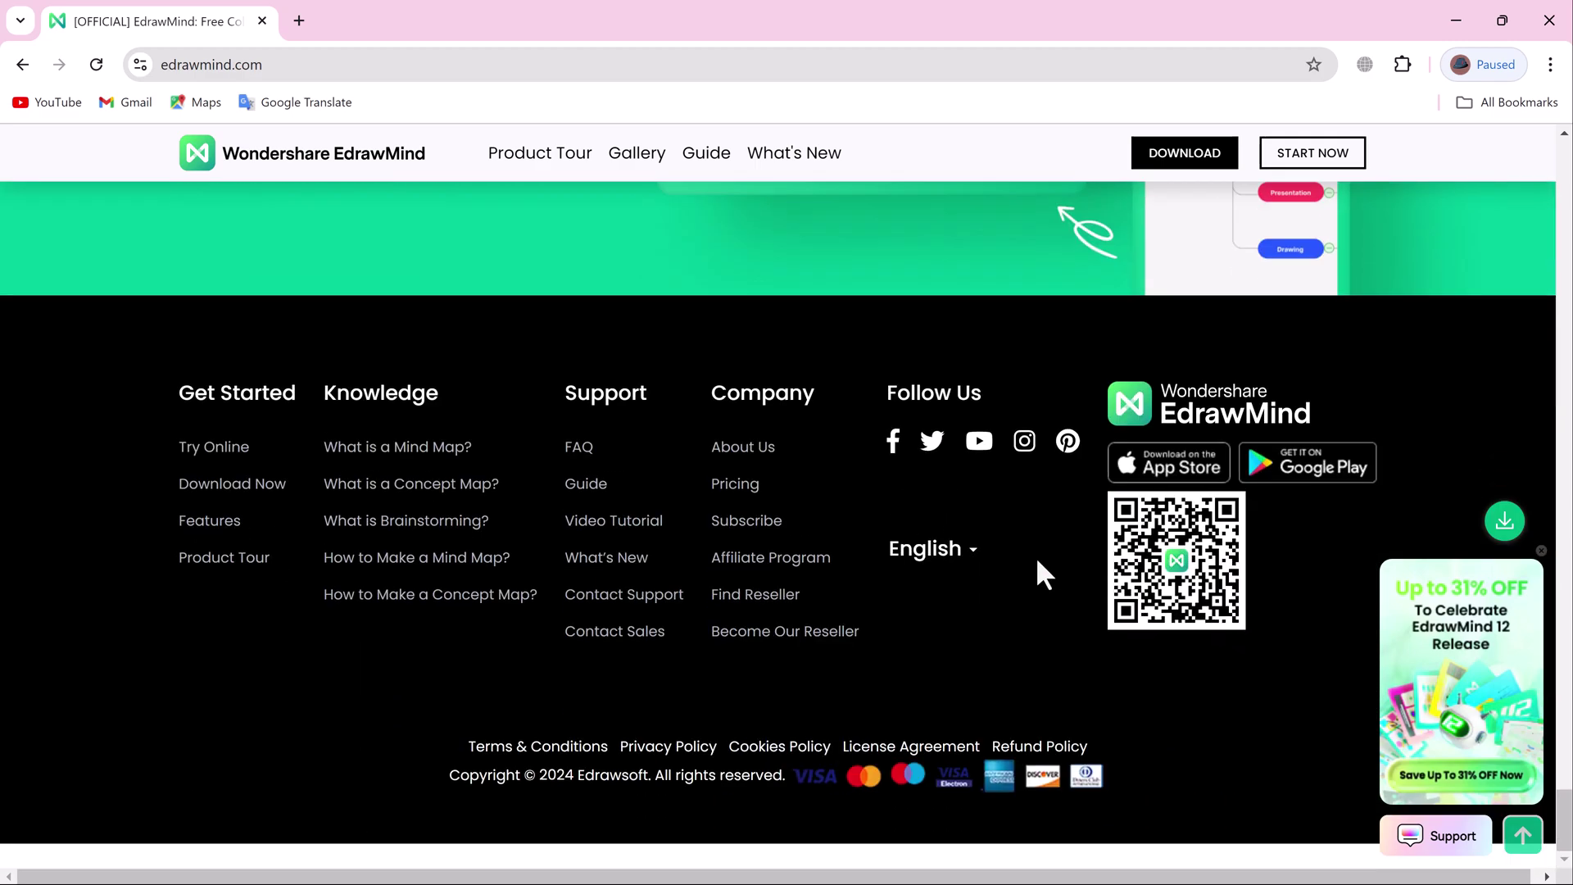
scroll(1037, 566, "up", 20)
scroll(1040, 566, "up", 20)
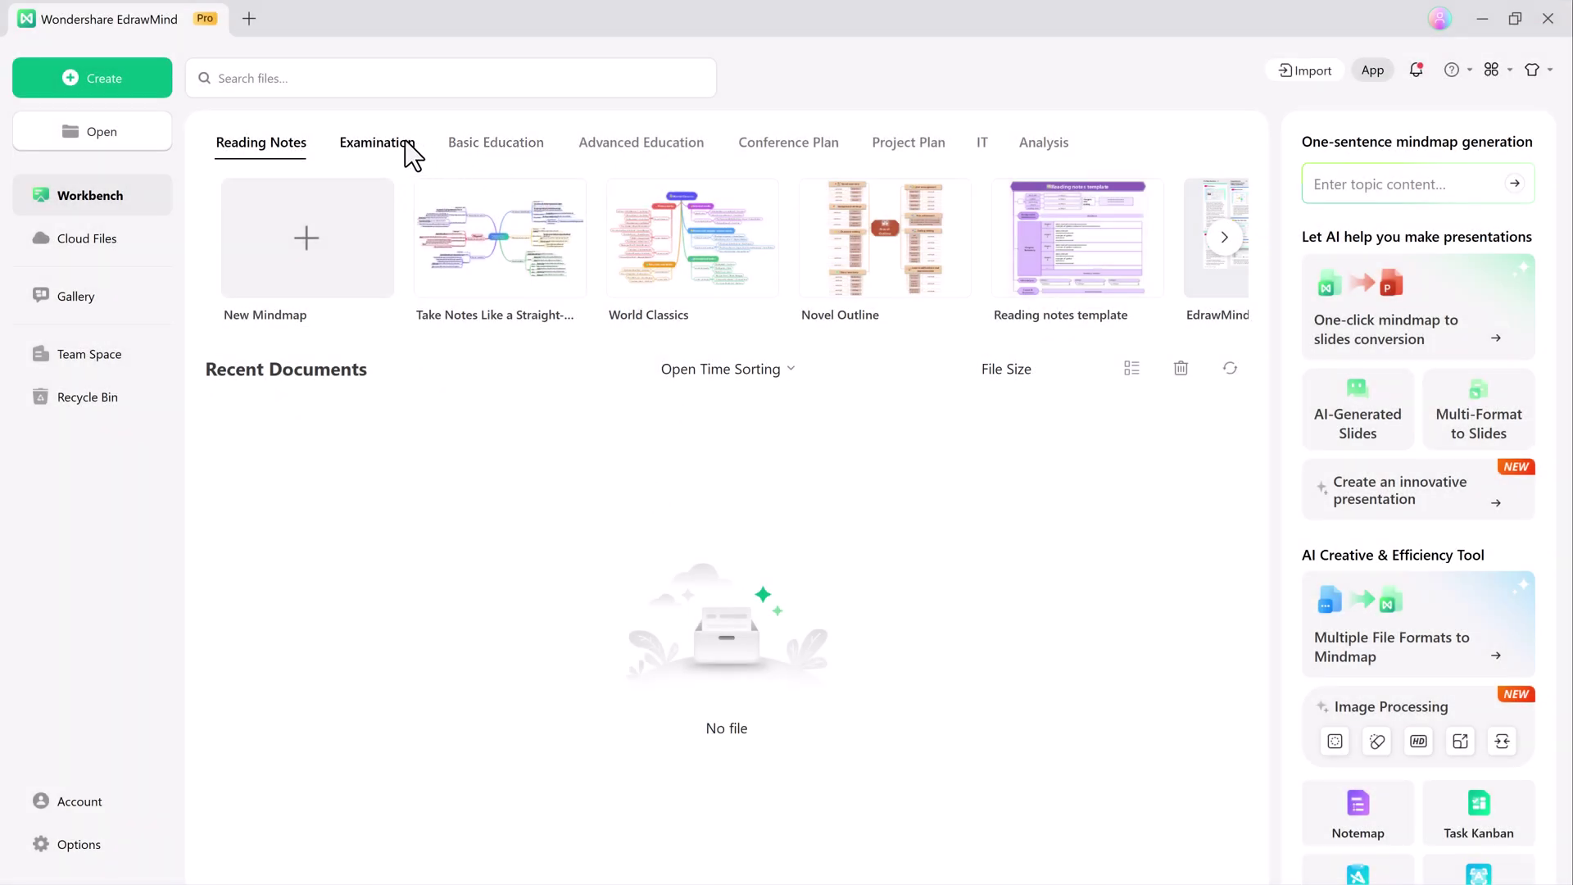
Browse the Examination, Advanced Education, Conference Plan, Project Plan, IT and Analysis templates, ending on Basic Education
left_click(410, 152)
left_click(518, 149)
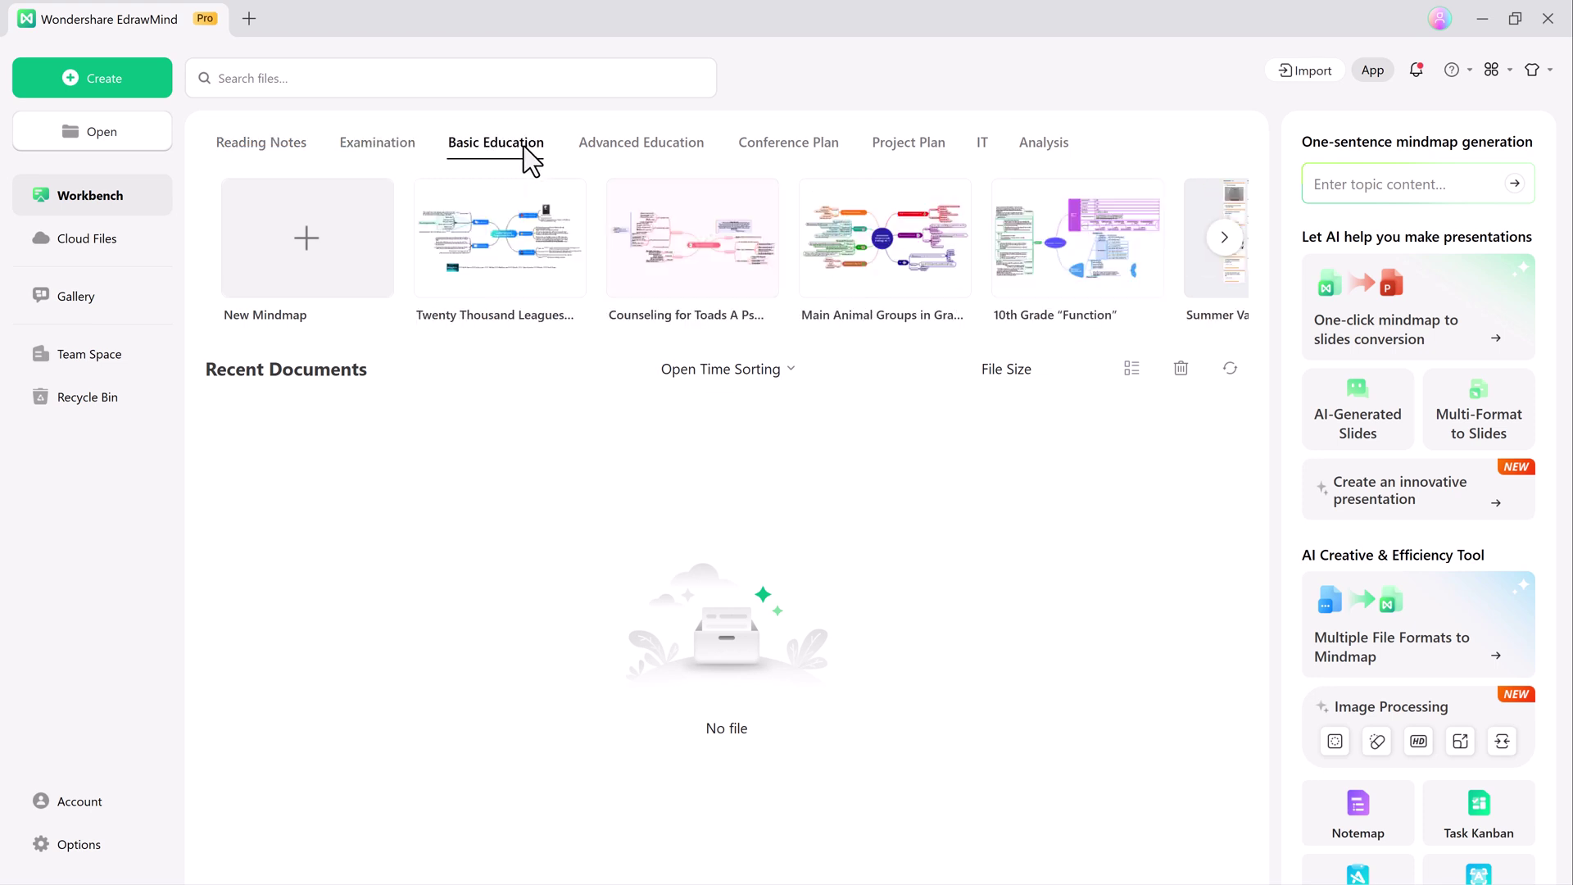
left_click(582, 148)
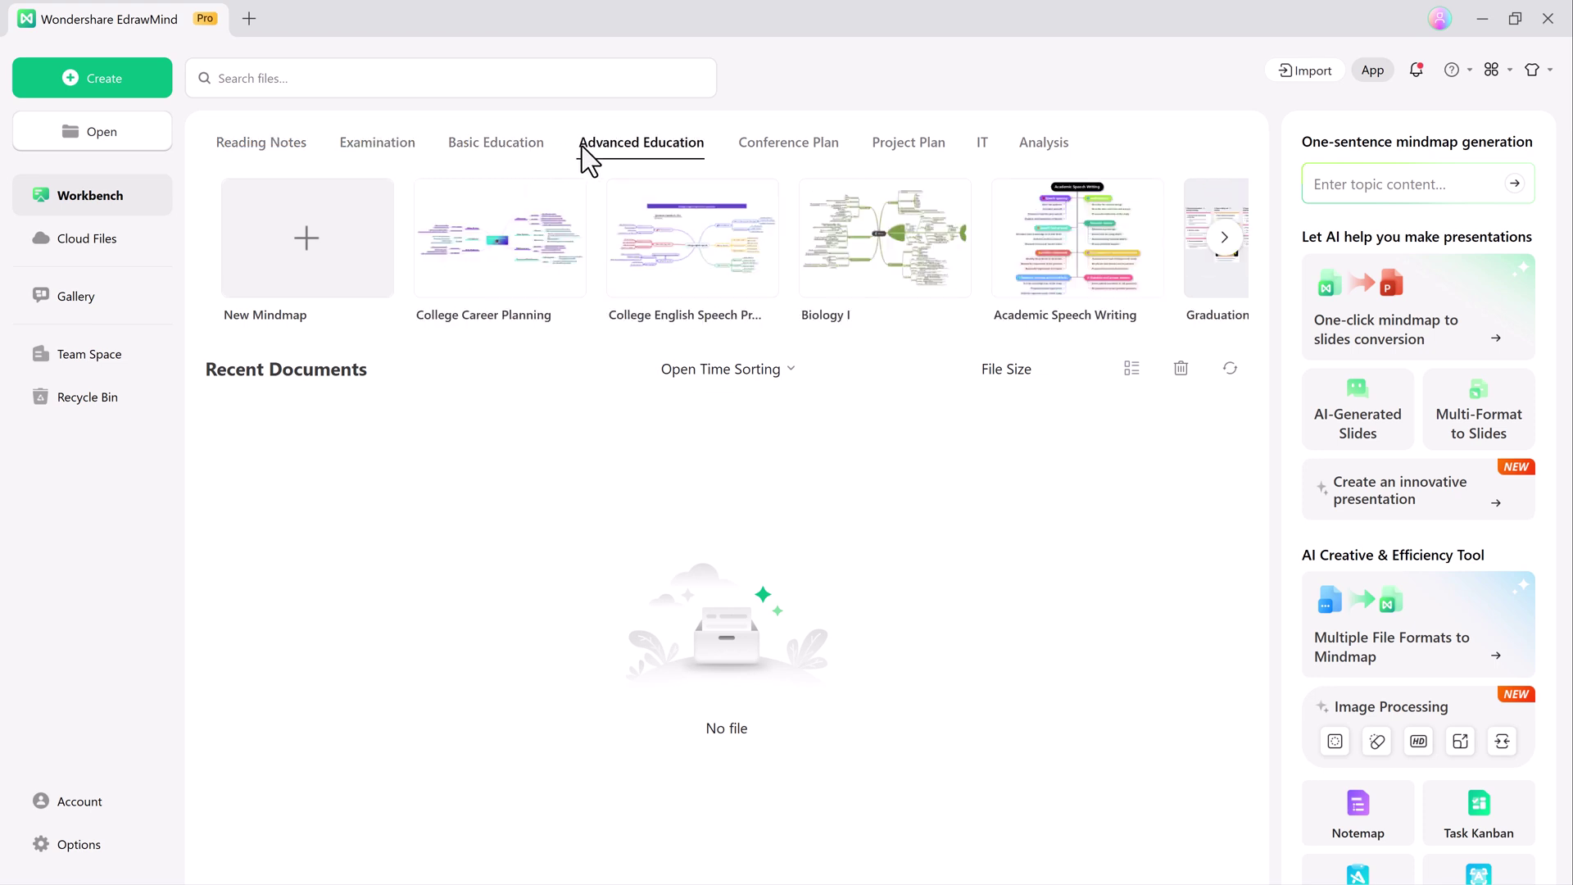
left_click(782, 146)
left_click(899, 149)
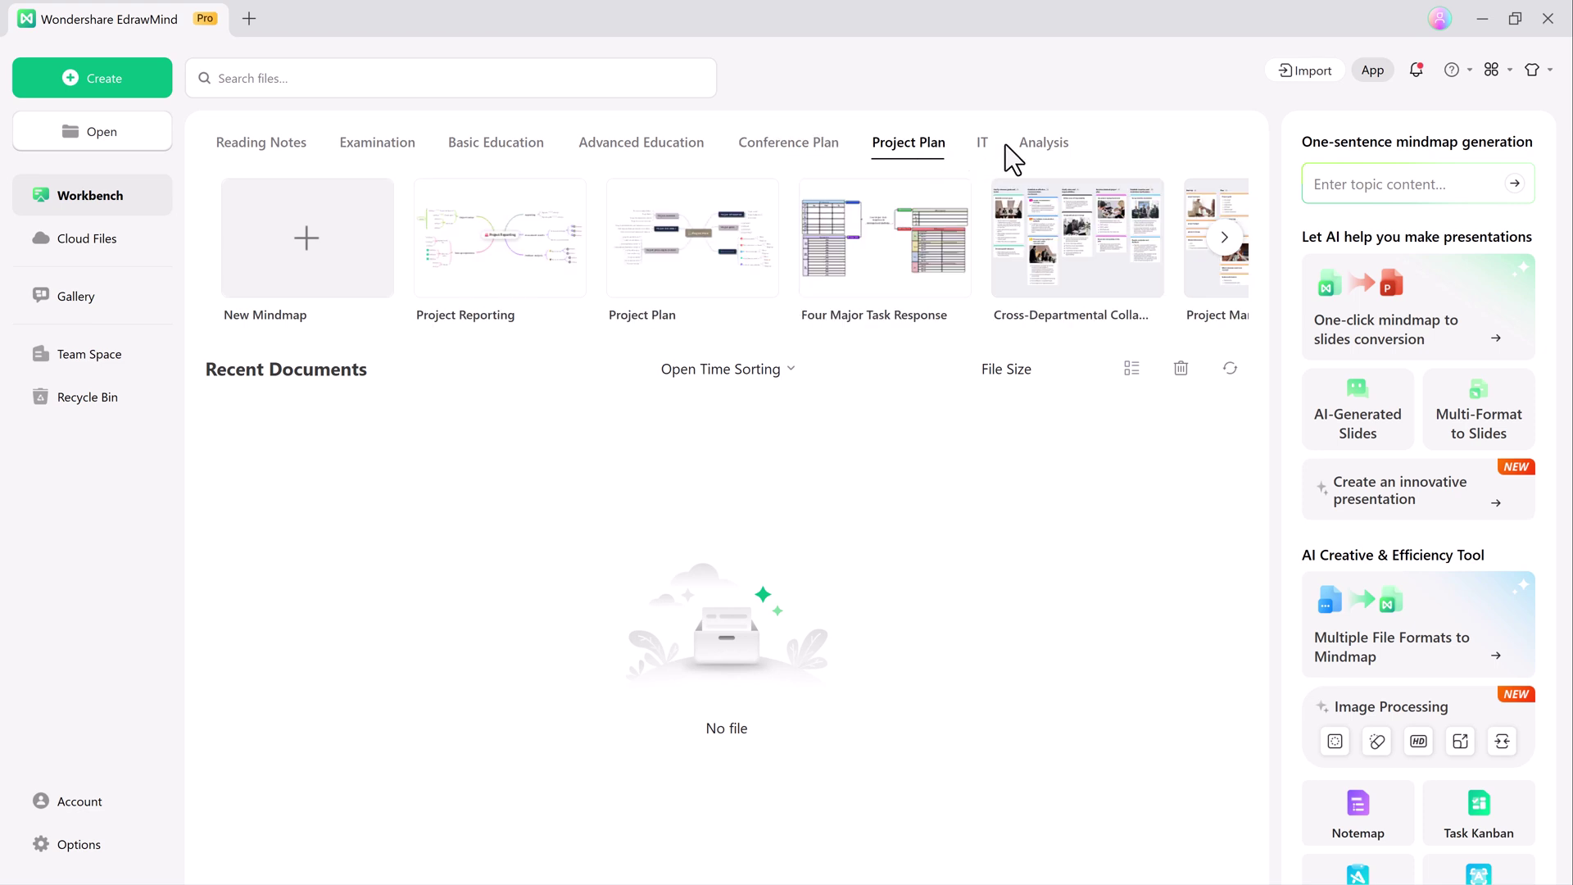
left_click(985, 147)
left_click(1065, 144)
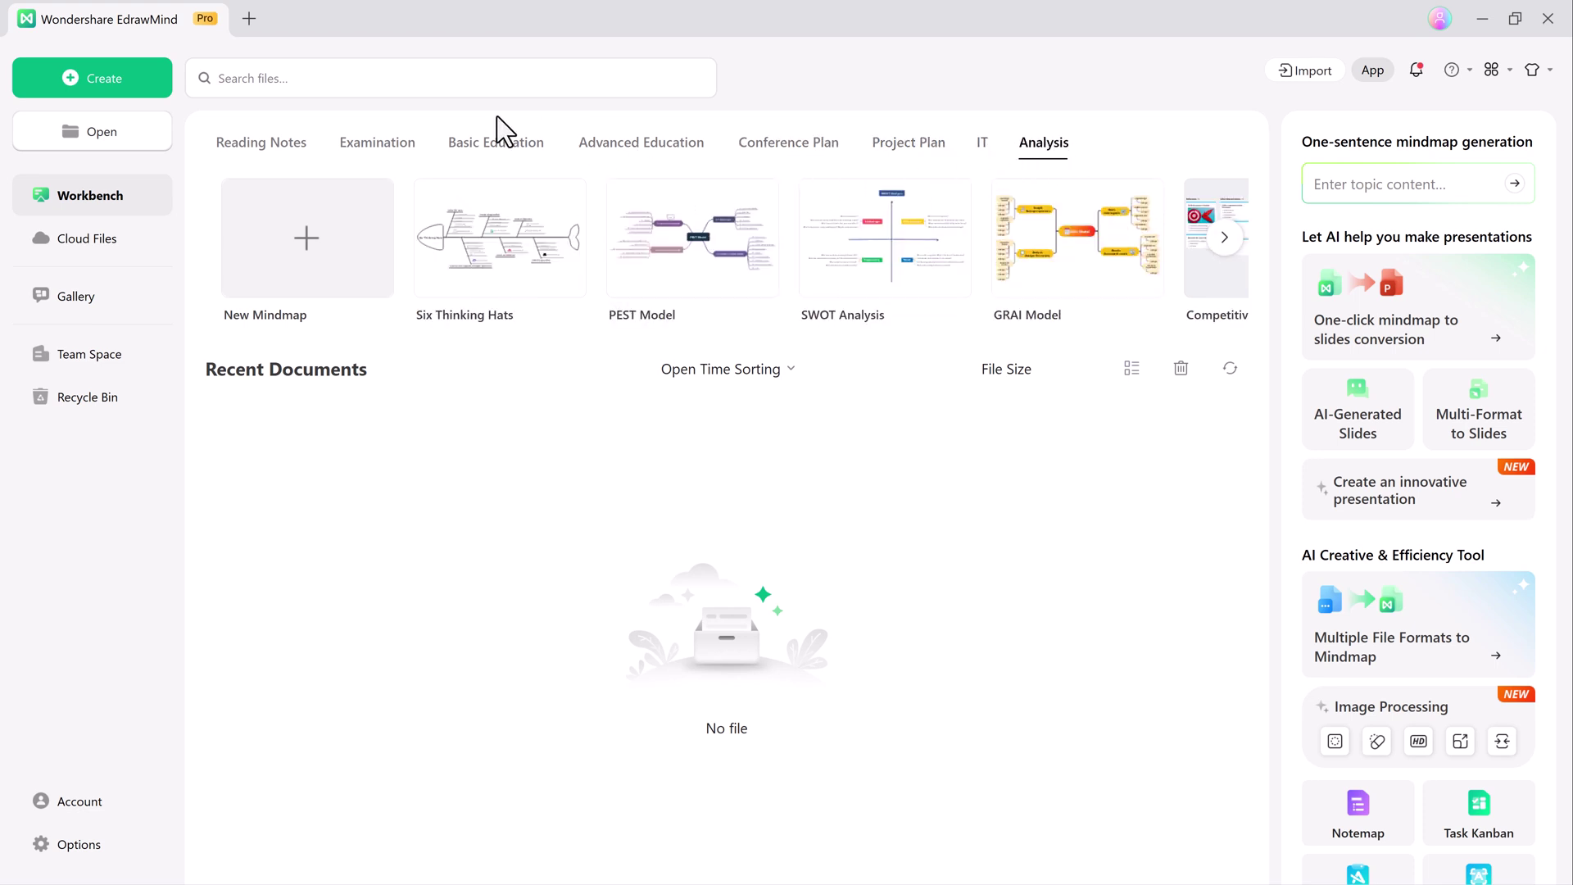
left_click(695, 137)
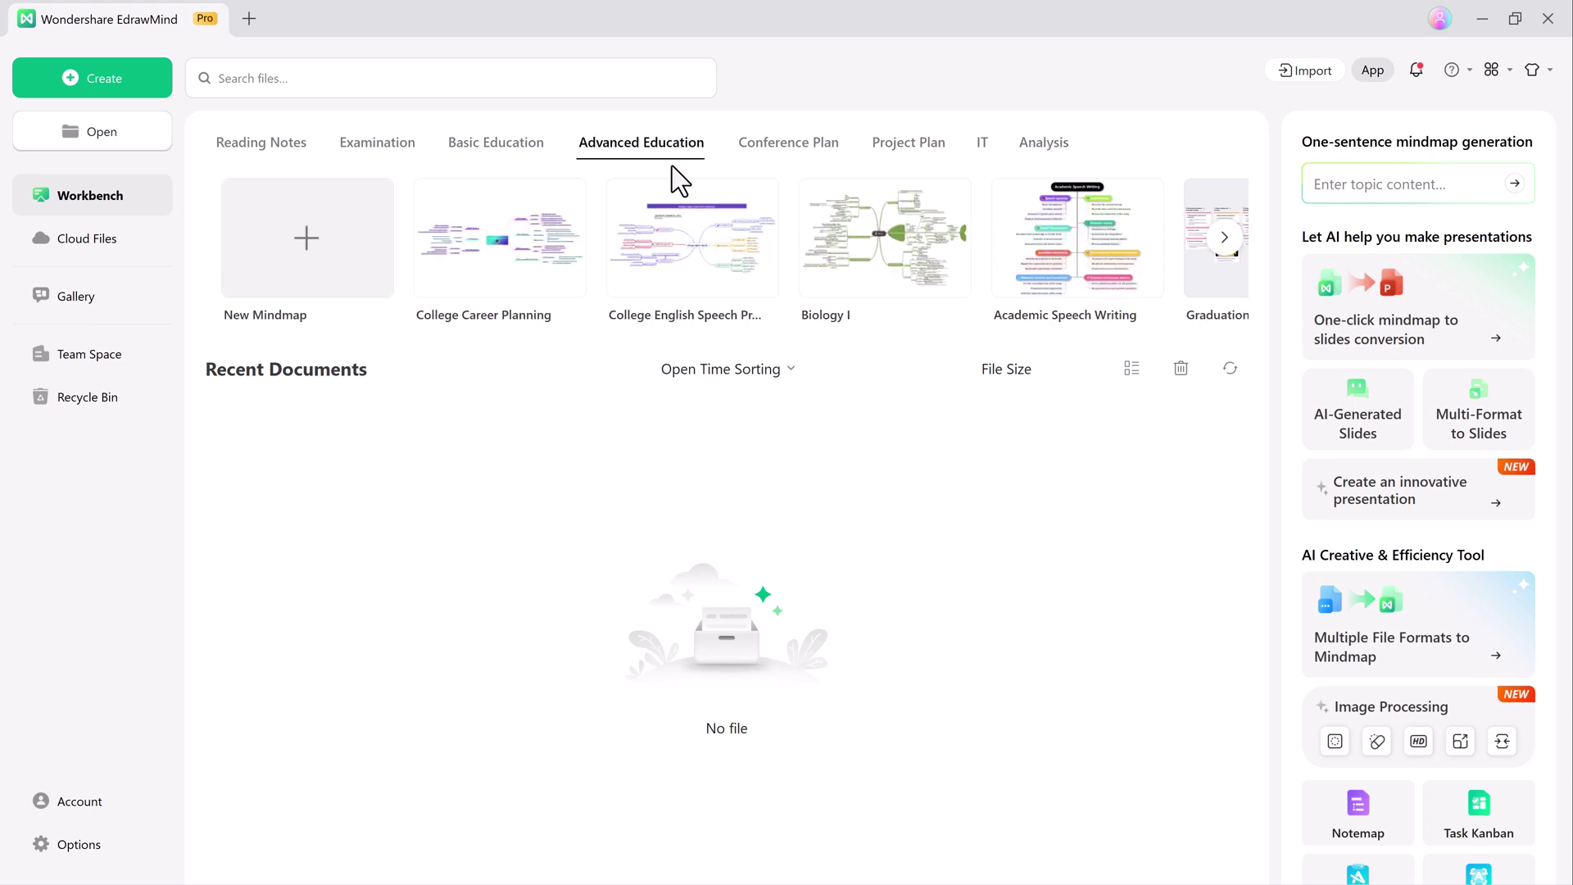
left_click(403, 156)
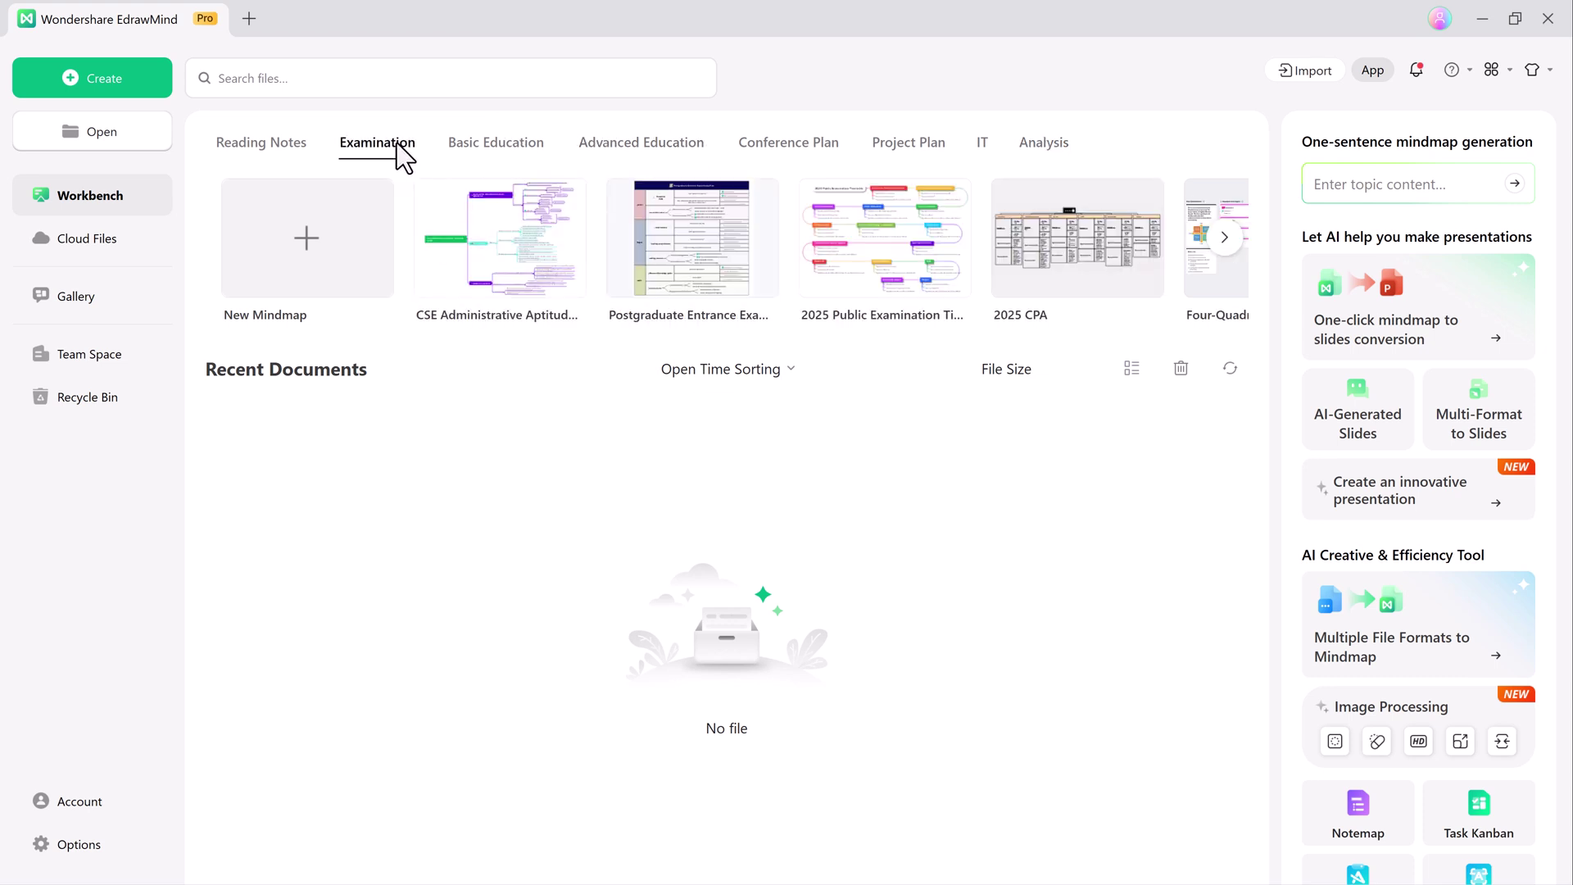
left_click(484, 142)
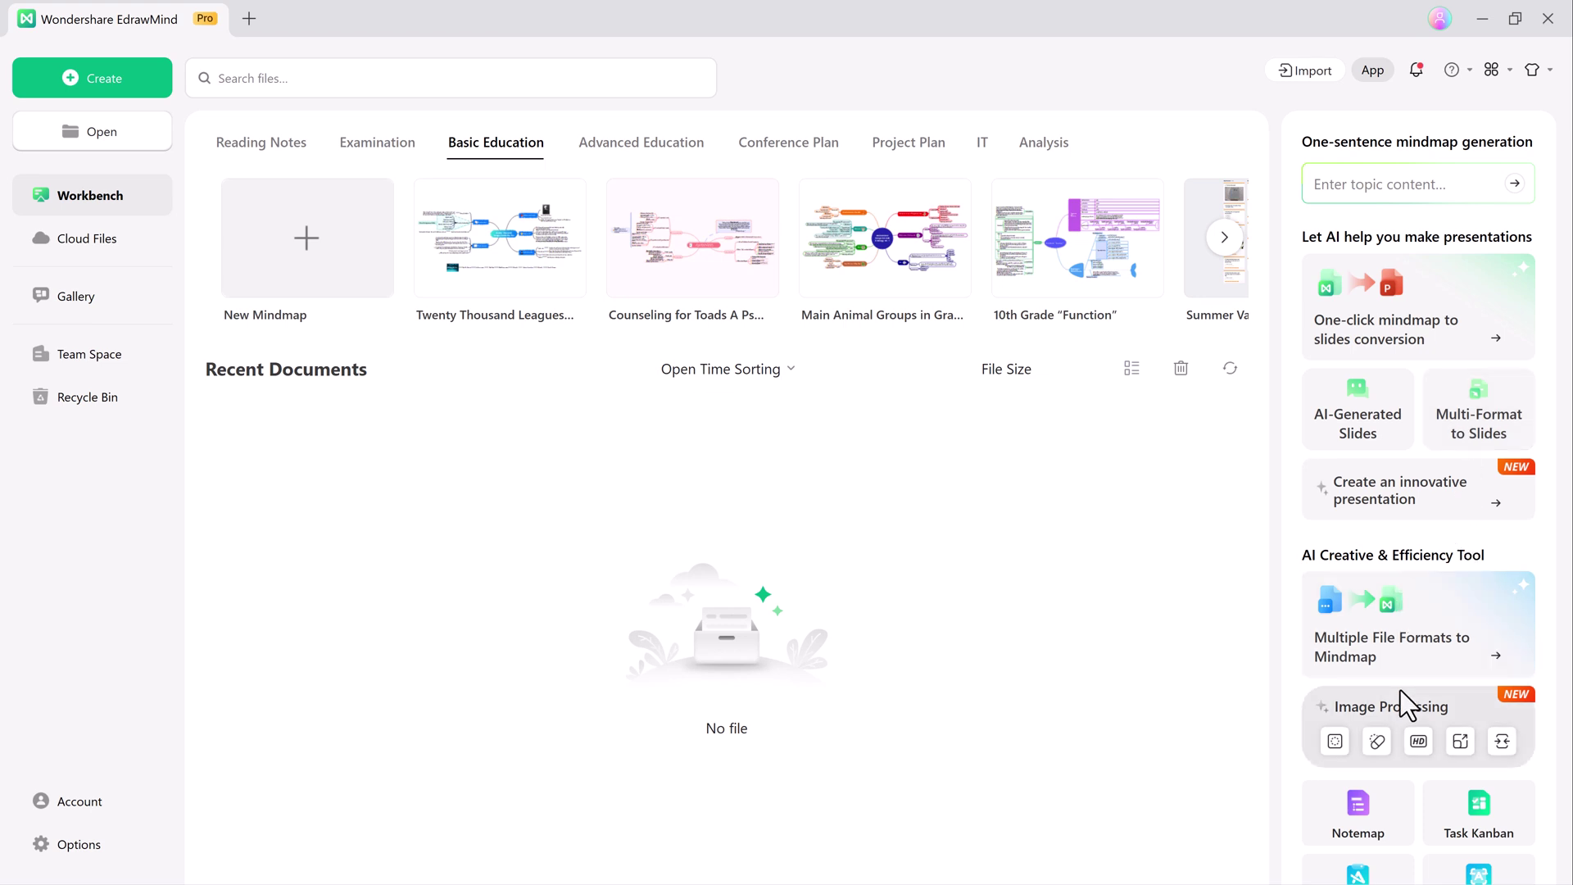
scroll(1439, 672, "down", 2)
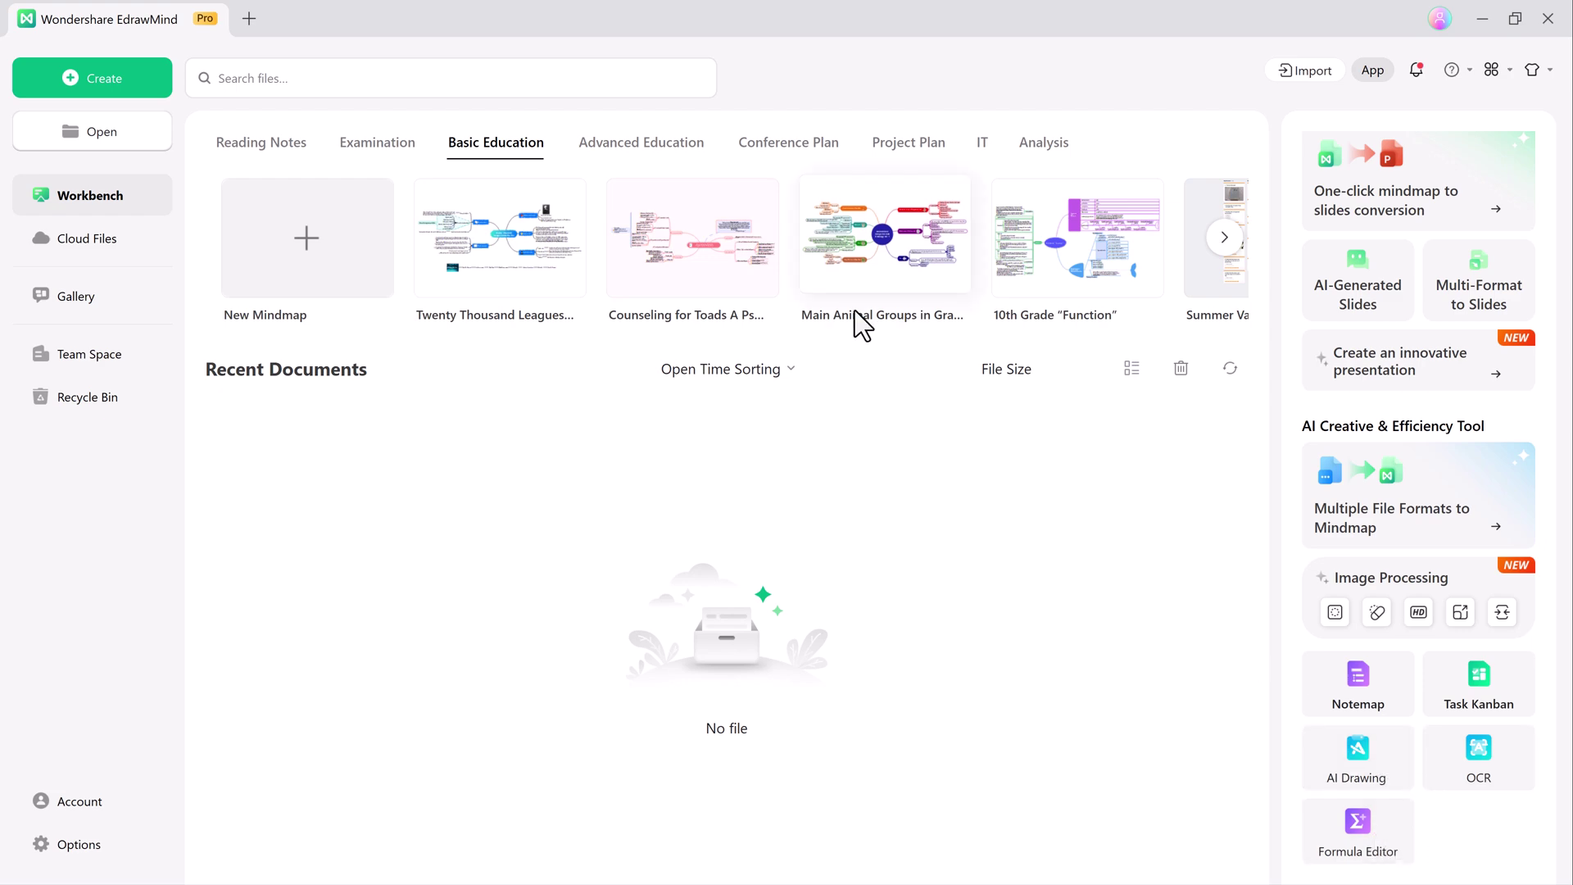
Open the animal-groups mind map template and switch its layout to an upward tree
left_click(870, 282)
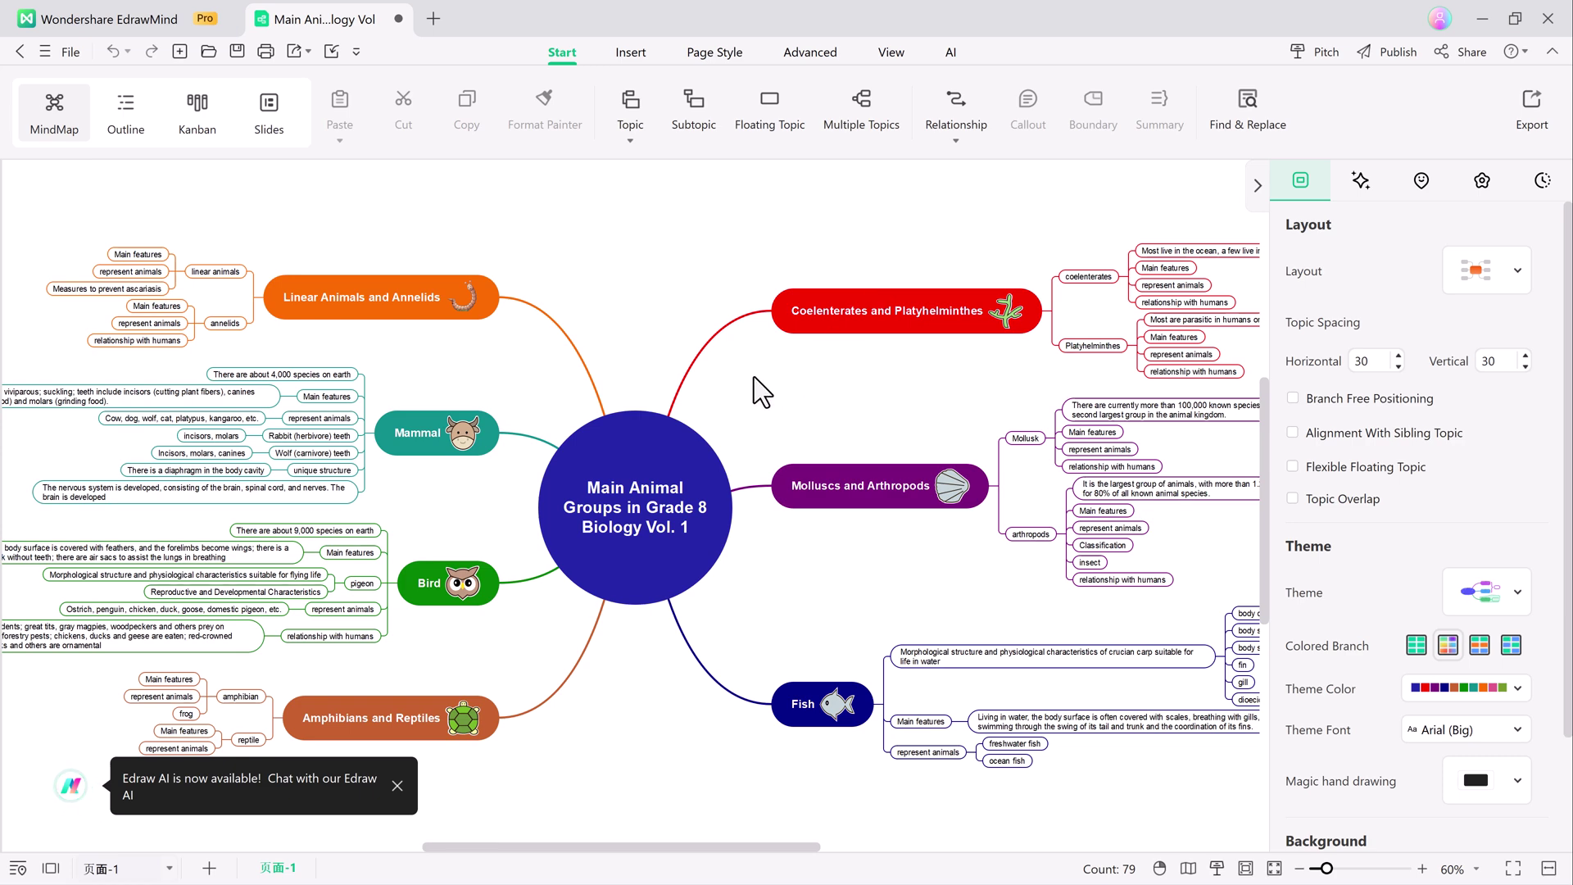
left_click(631, 475)
left_click(1305, 187)
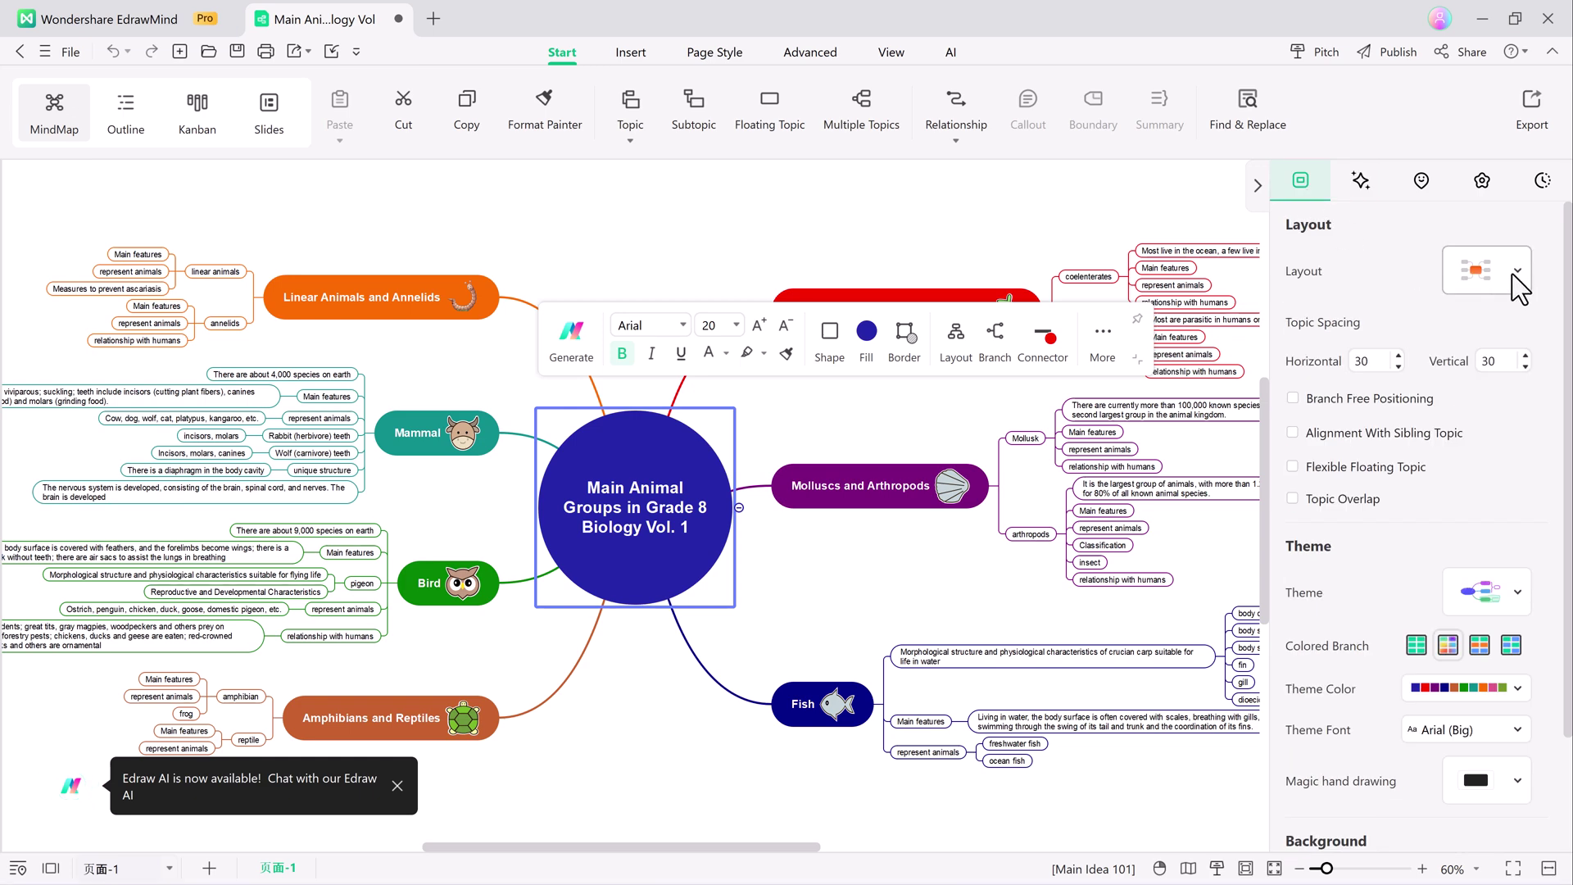
left_click(1511, 273)
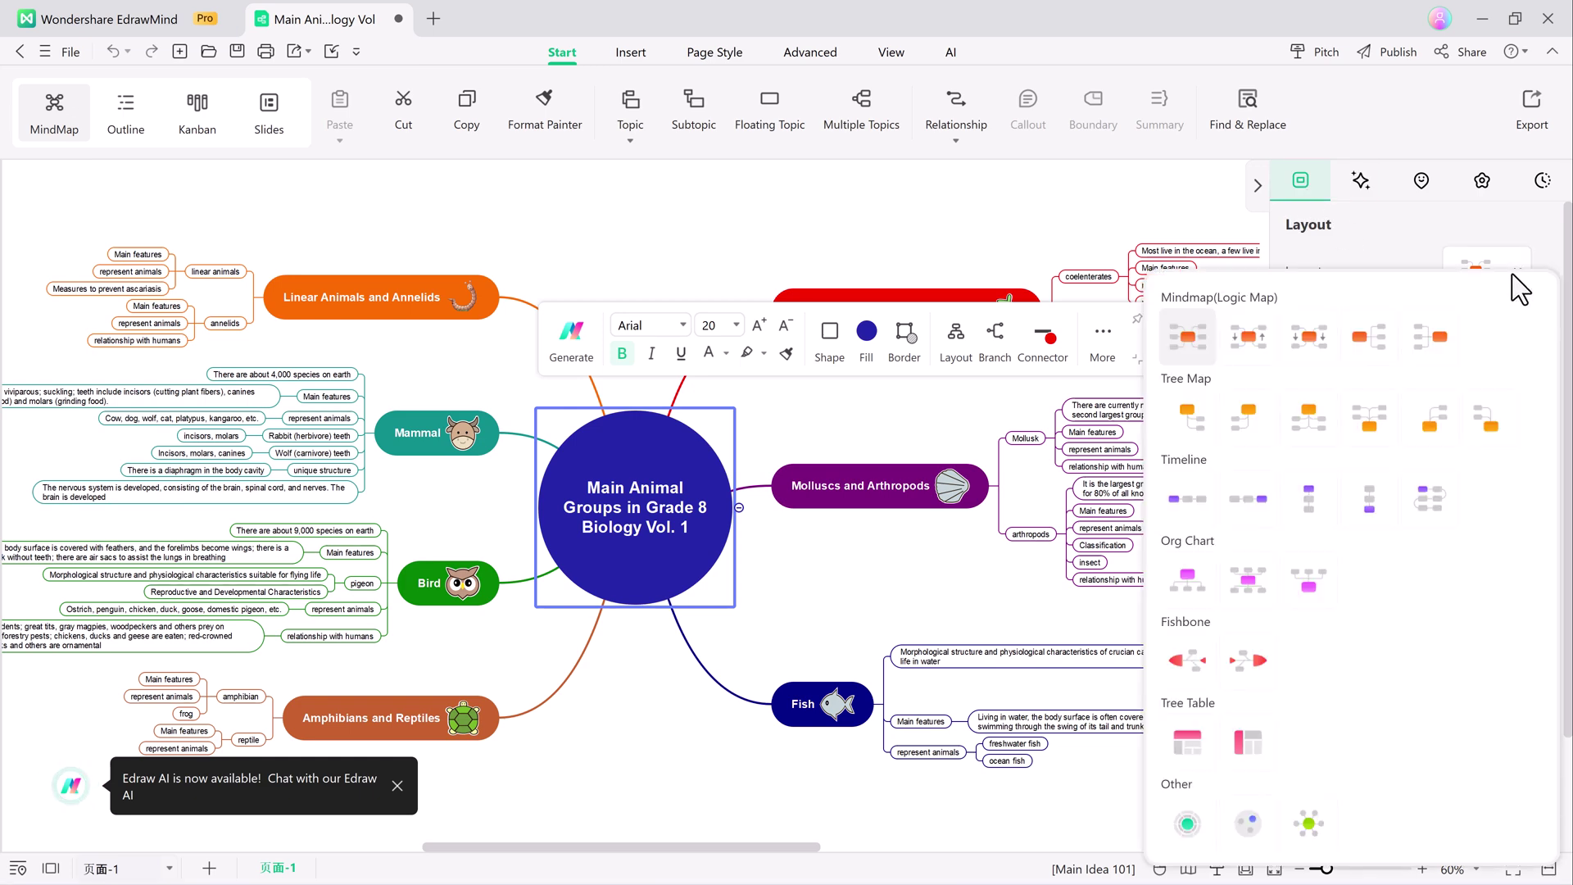
left_click(1368, 425)
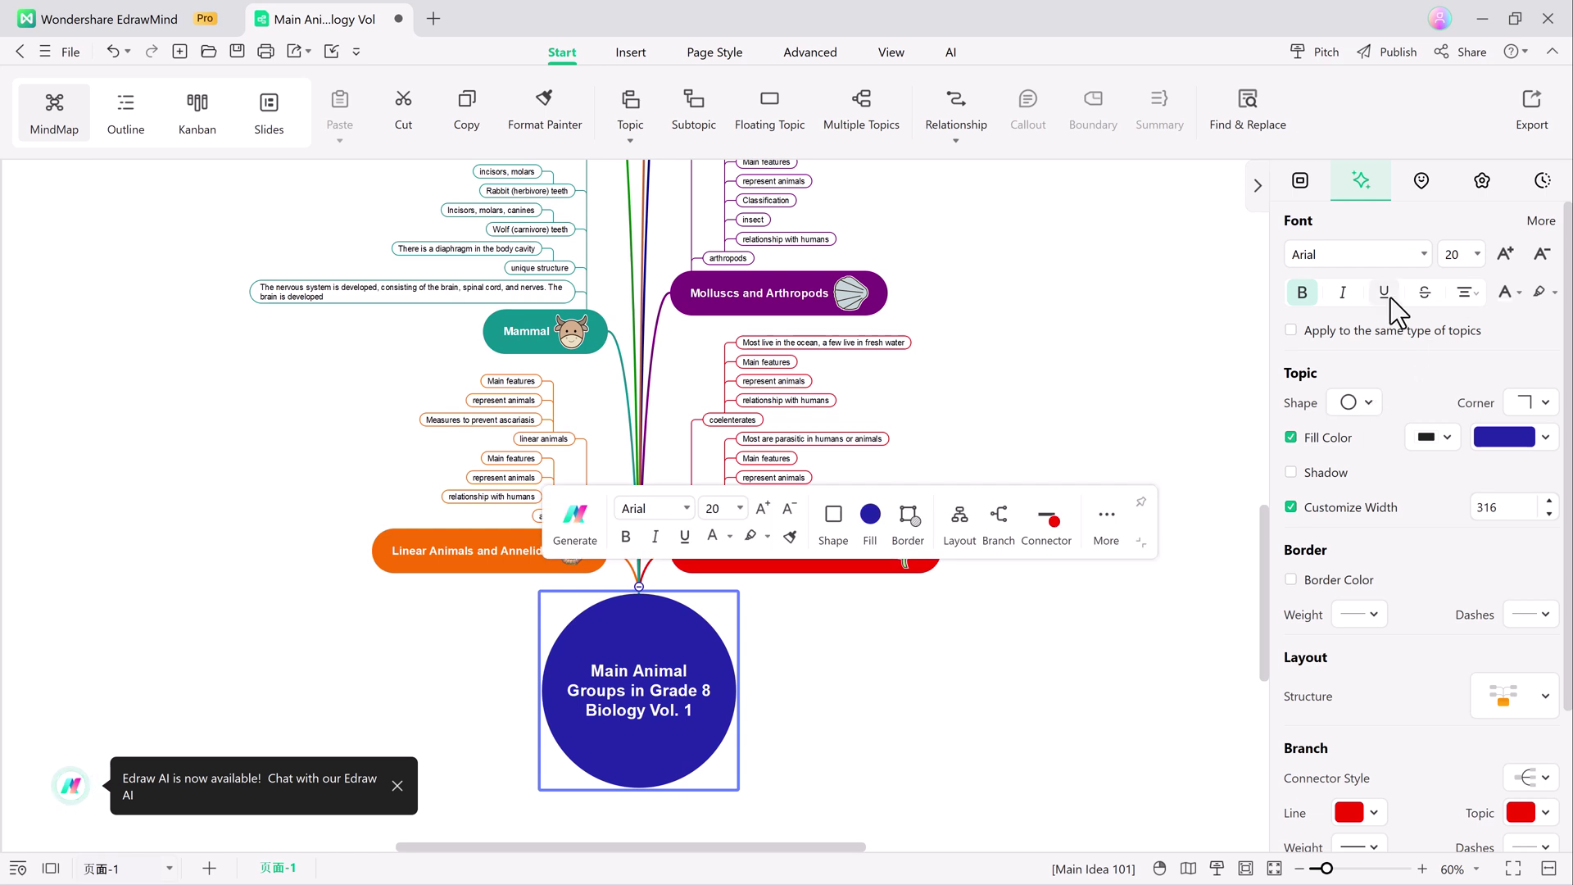
Try the Tree Map layout, then restore the balanced Mind Map layout and deselect
left_click(1306, 187)
left_click(1515, 276)
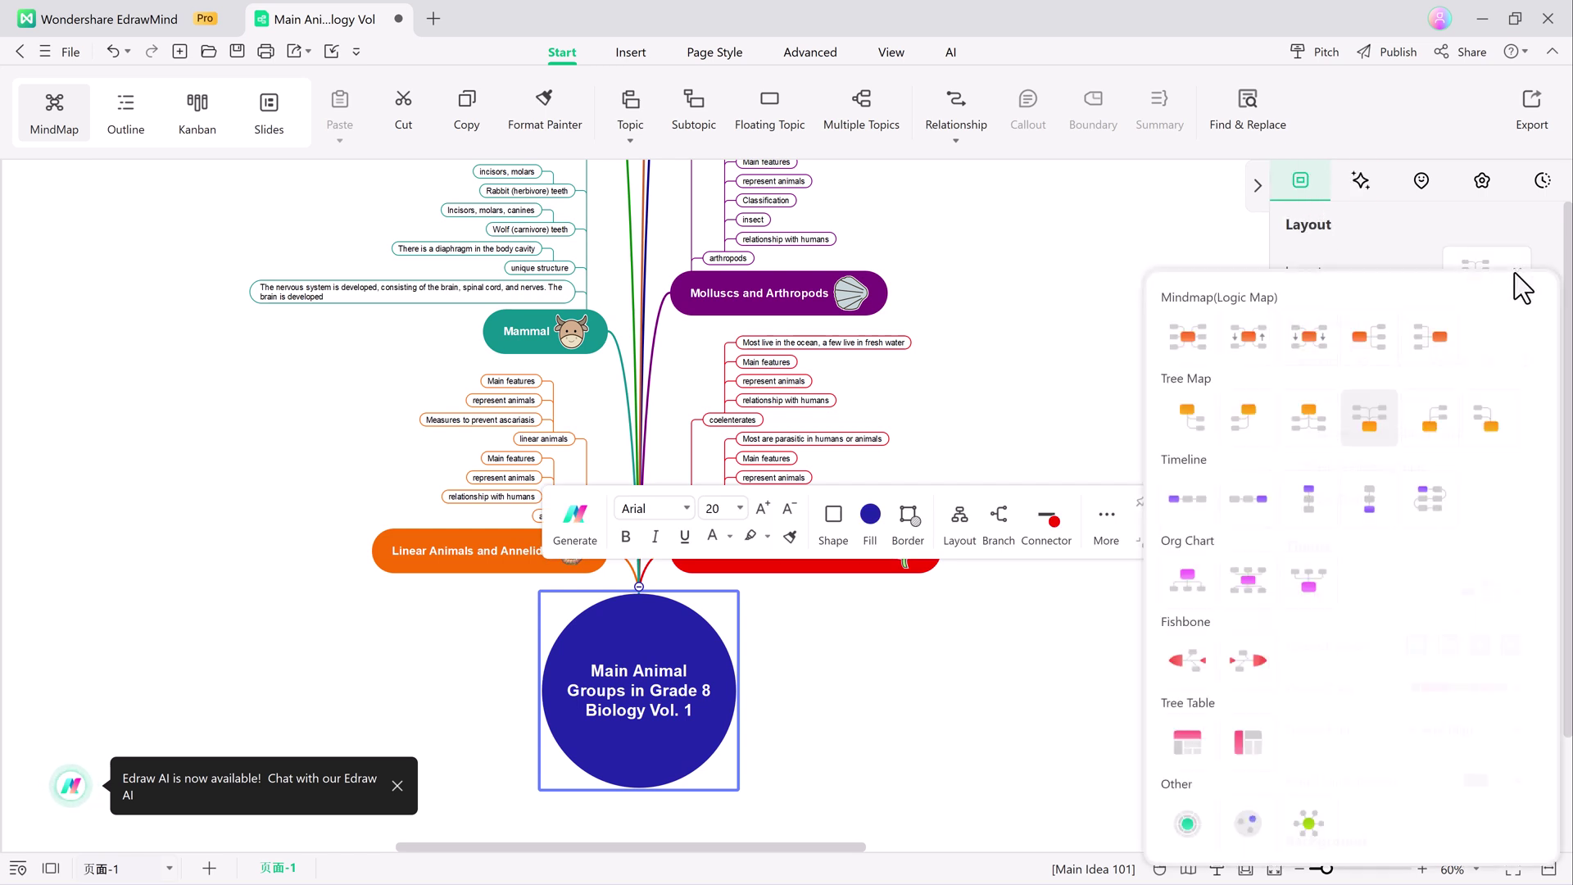
left_click(1245, 418)
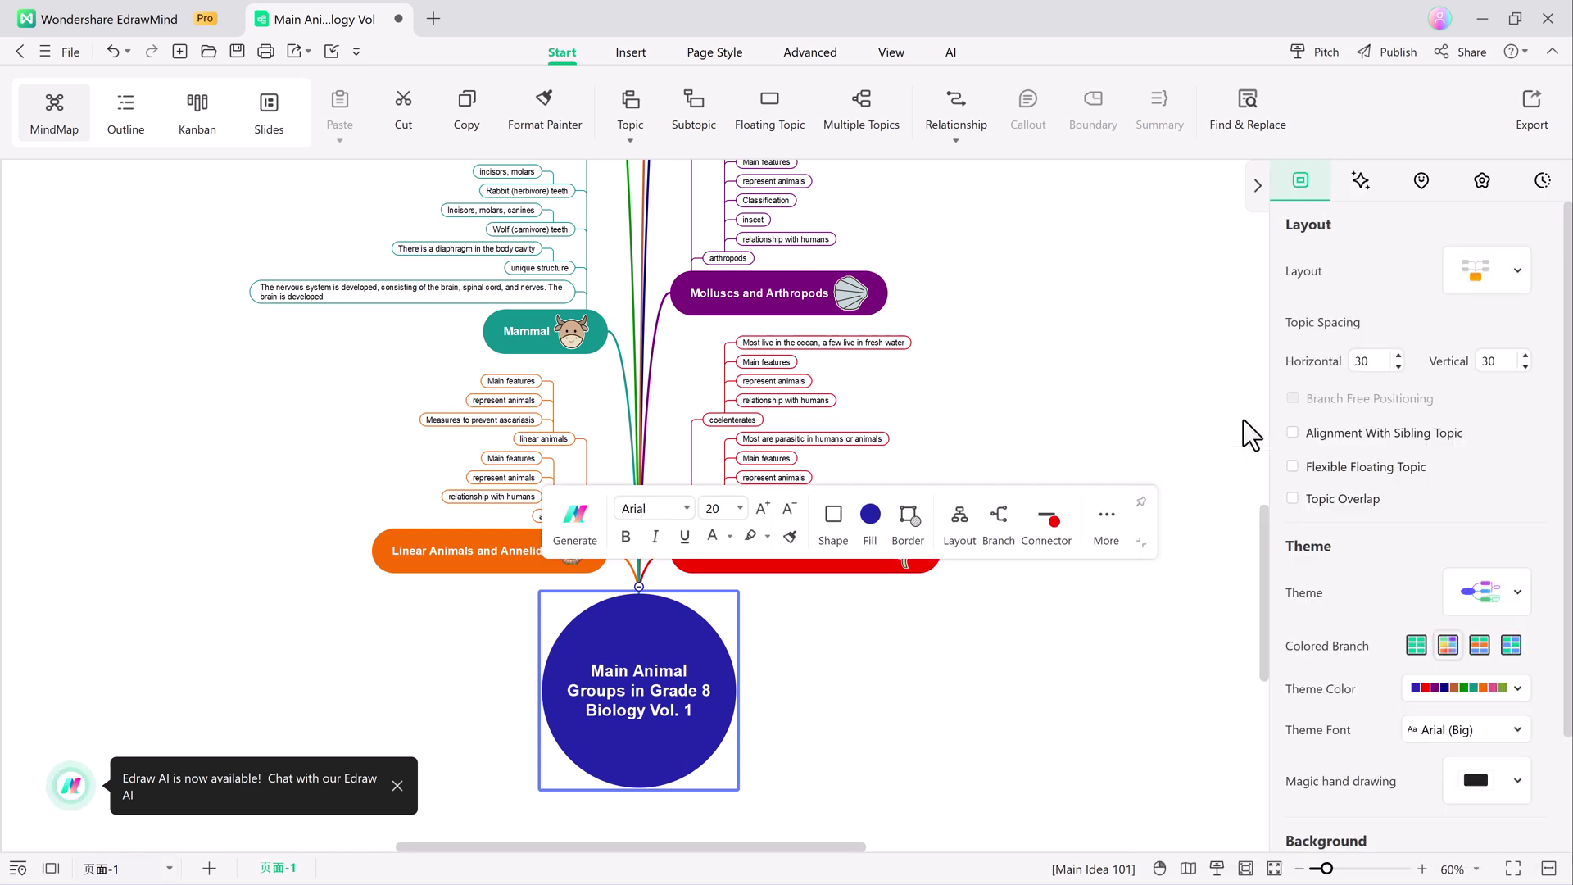
left_click(1315, 189)
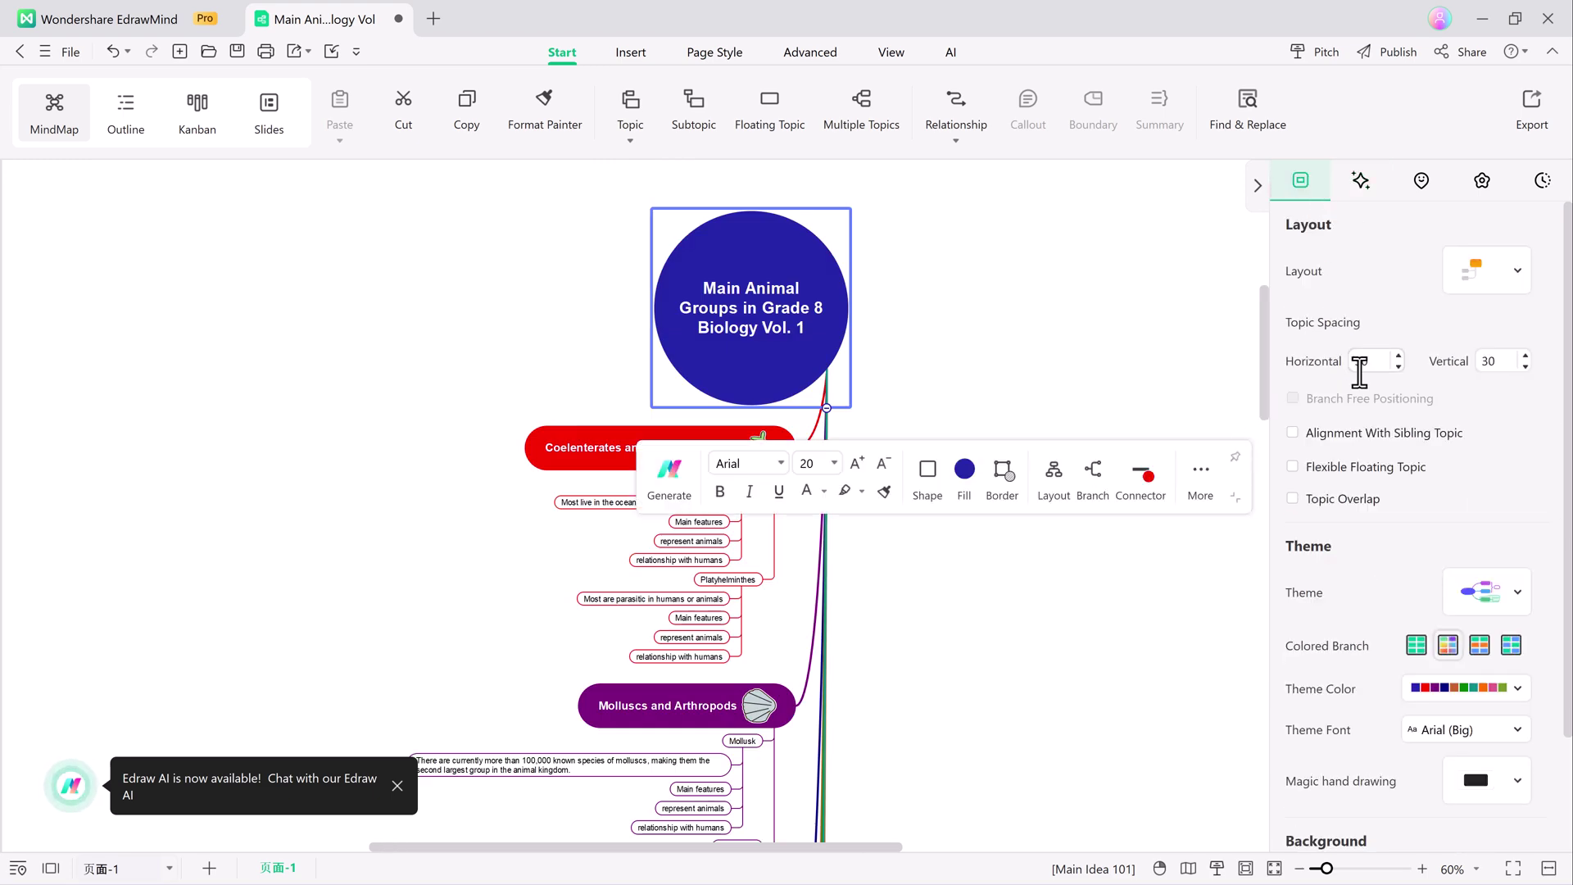
left_click(1499, 279)
left_click(1254, 341)
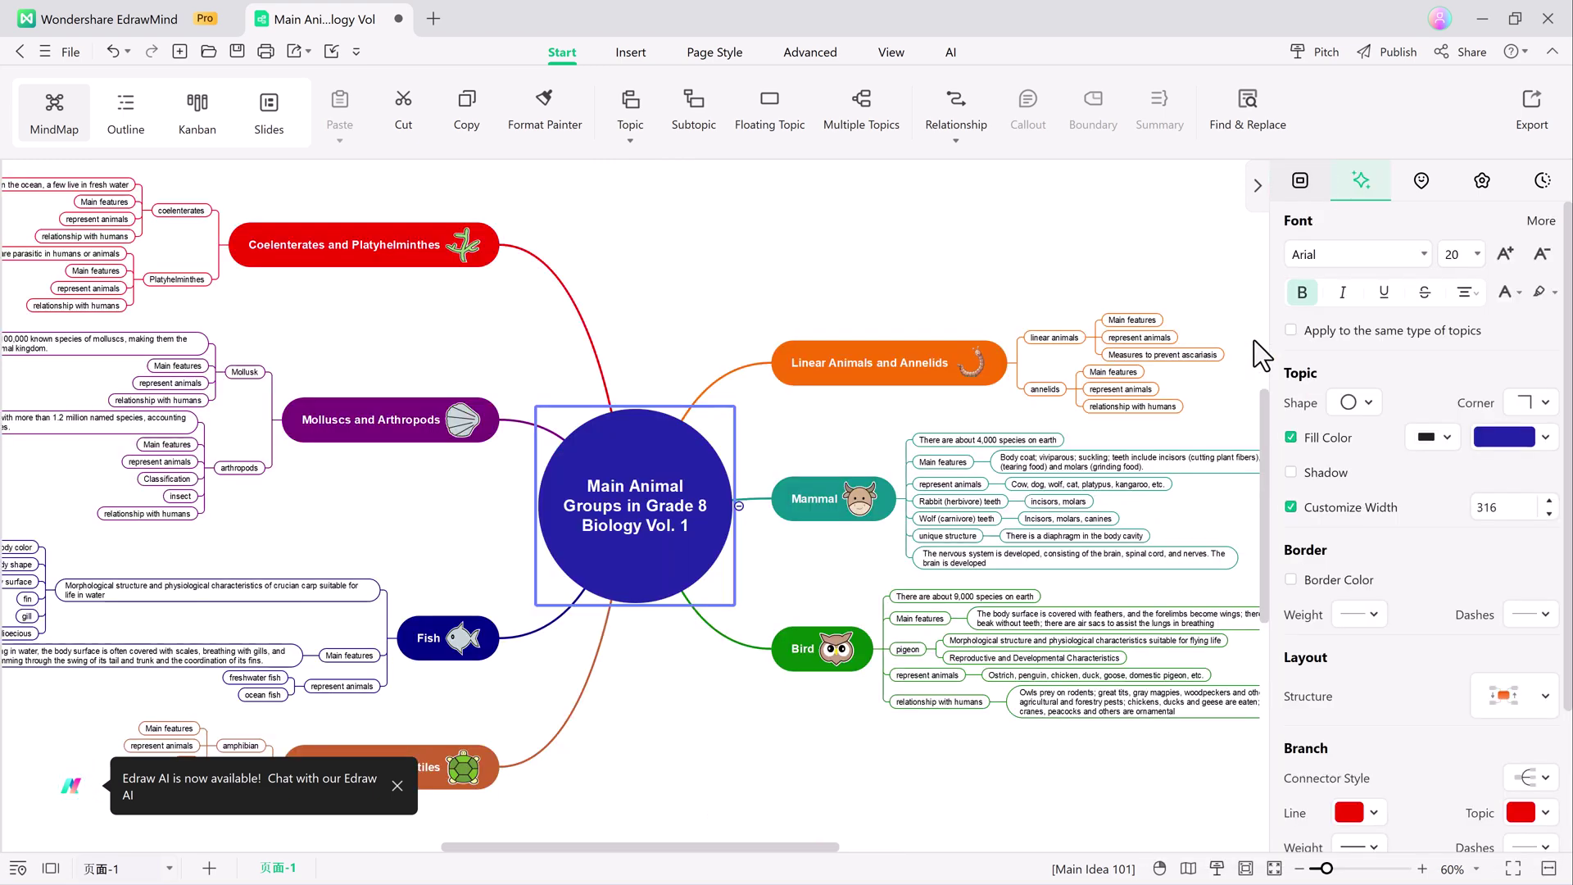
left_click(655, 729)
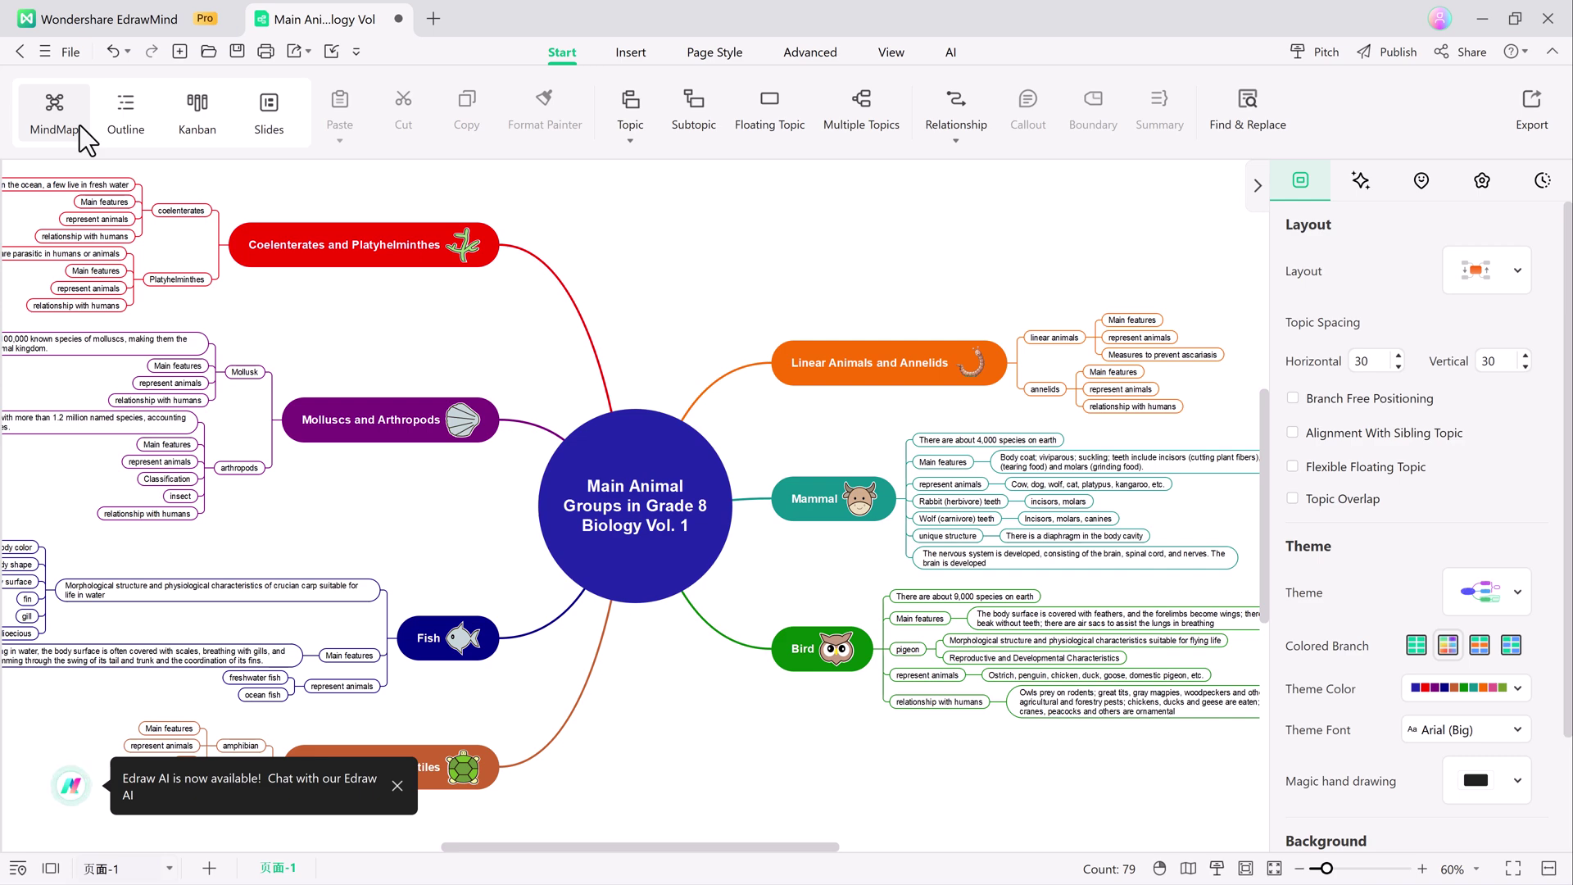
Switch to Outline view and scroll through the nested animal-group bullet points
left_click(126, 115)
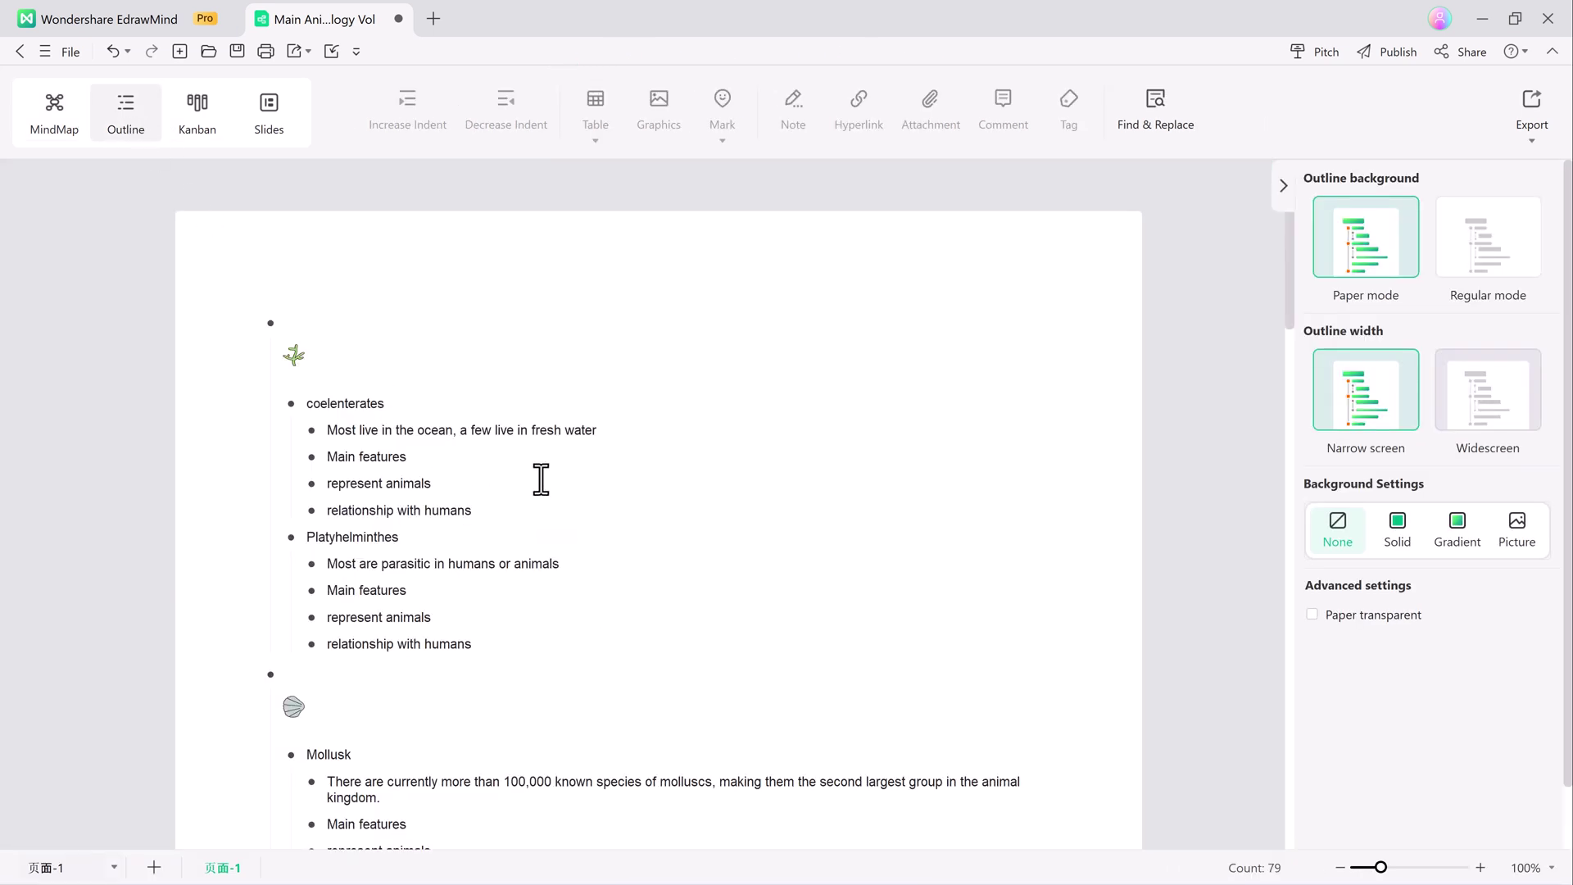
scroll(540, 479, "down", 5)
scroll(541, 479, "down", 8)
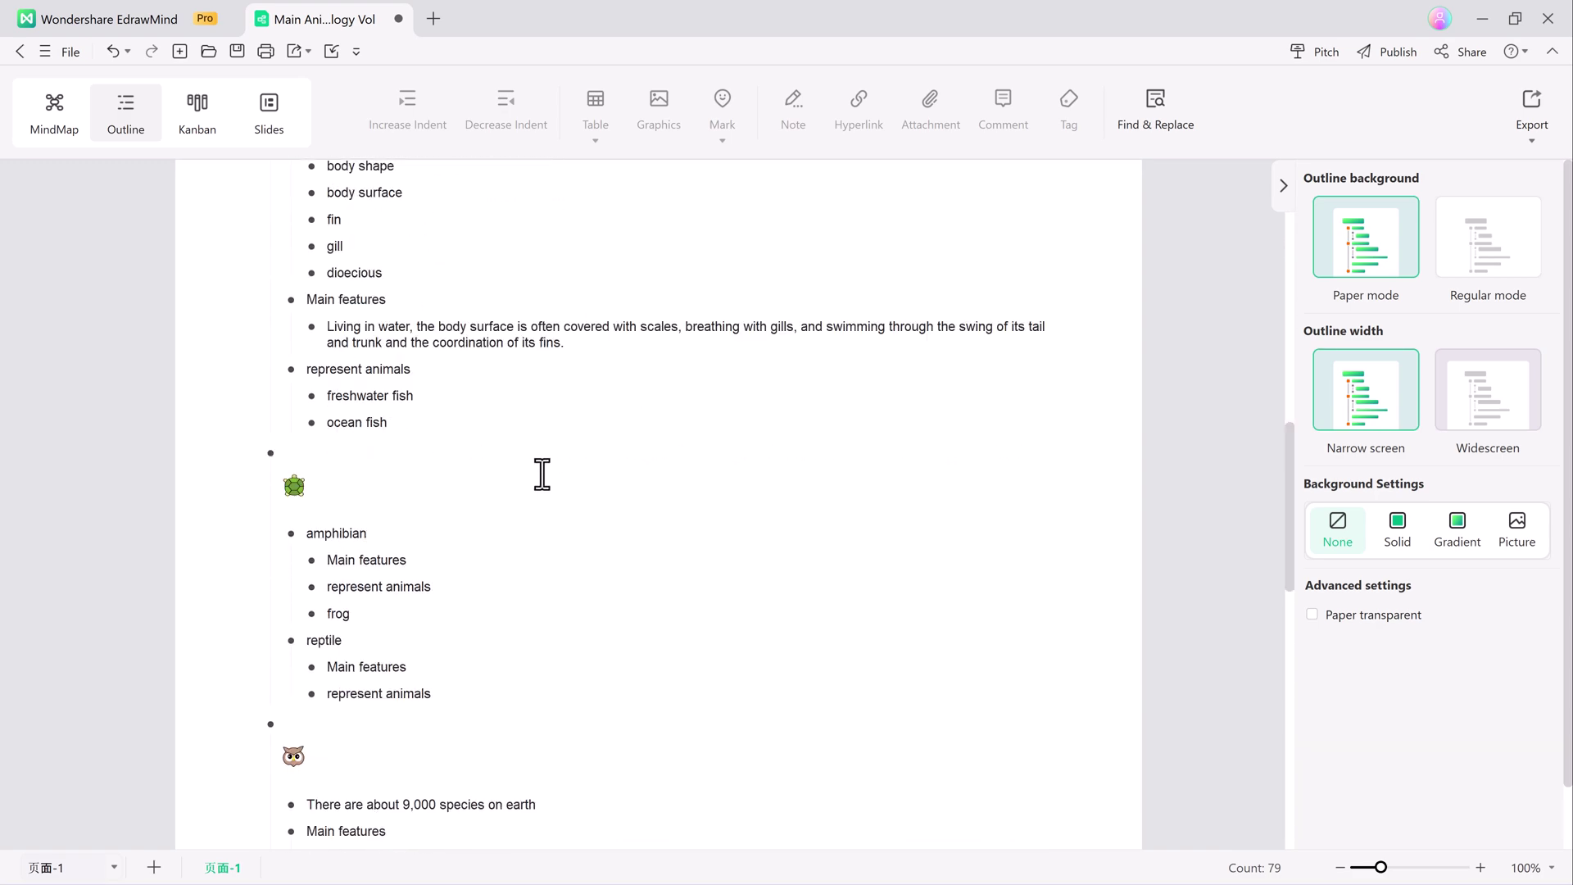
scroll(541, 479, "down", 14)
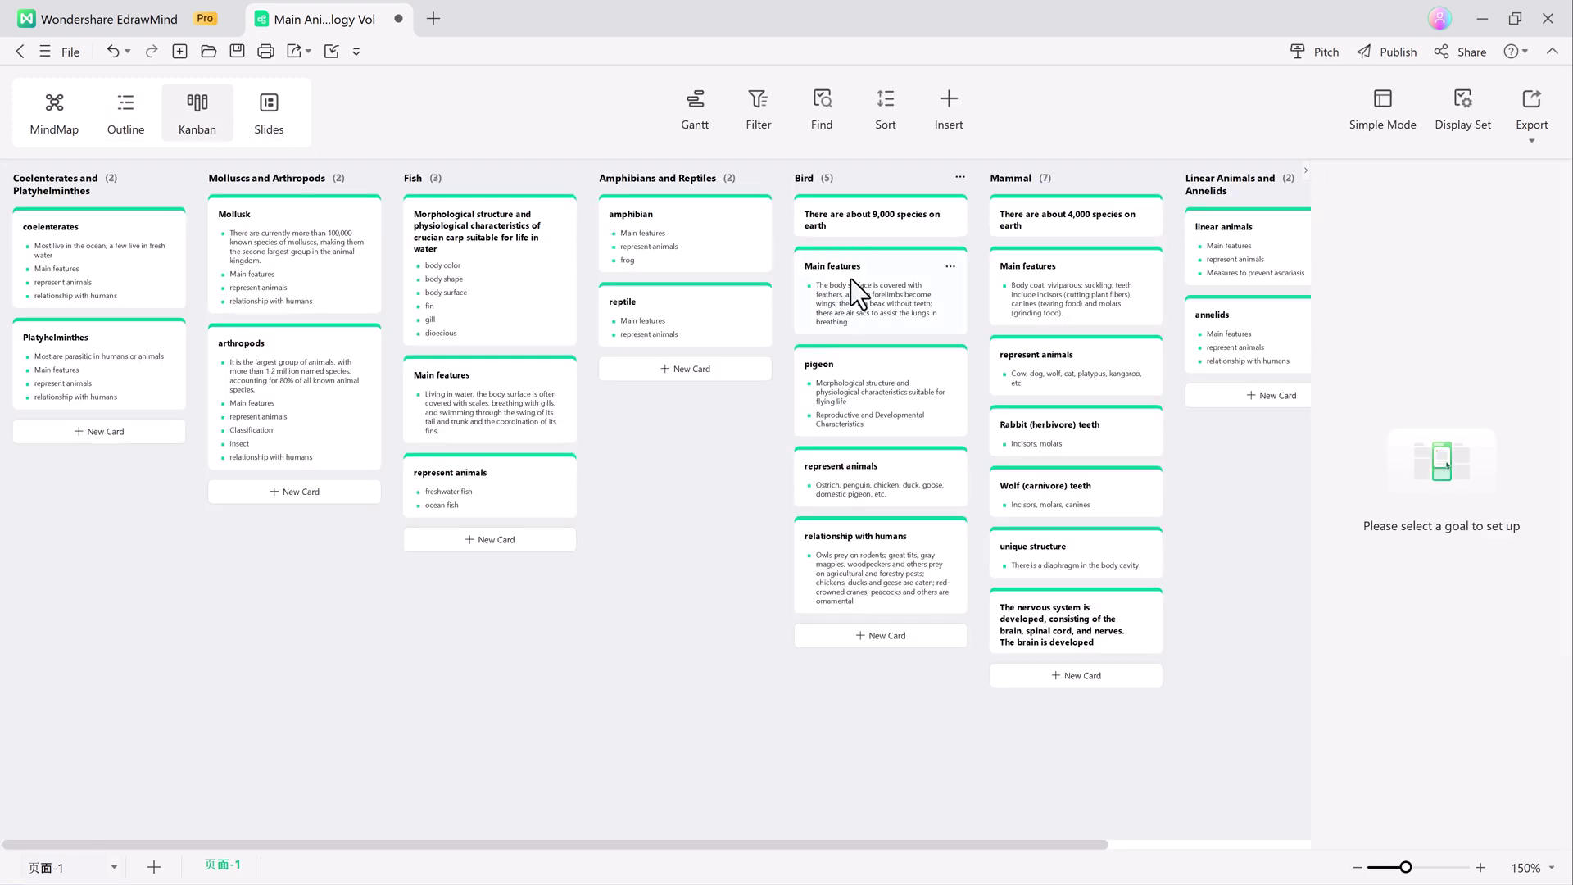
Color the Bird, Mammal and Fish Main features cards orange, black and magenta, and the pigeon card cyan
left_click(850, 278)
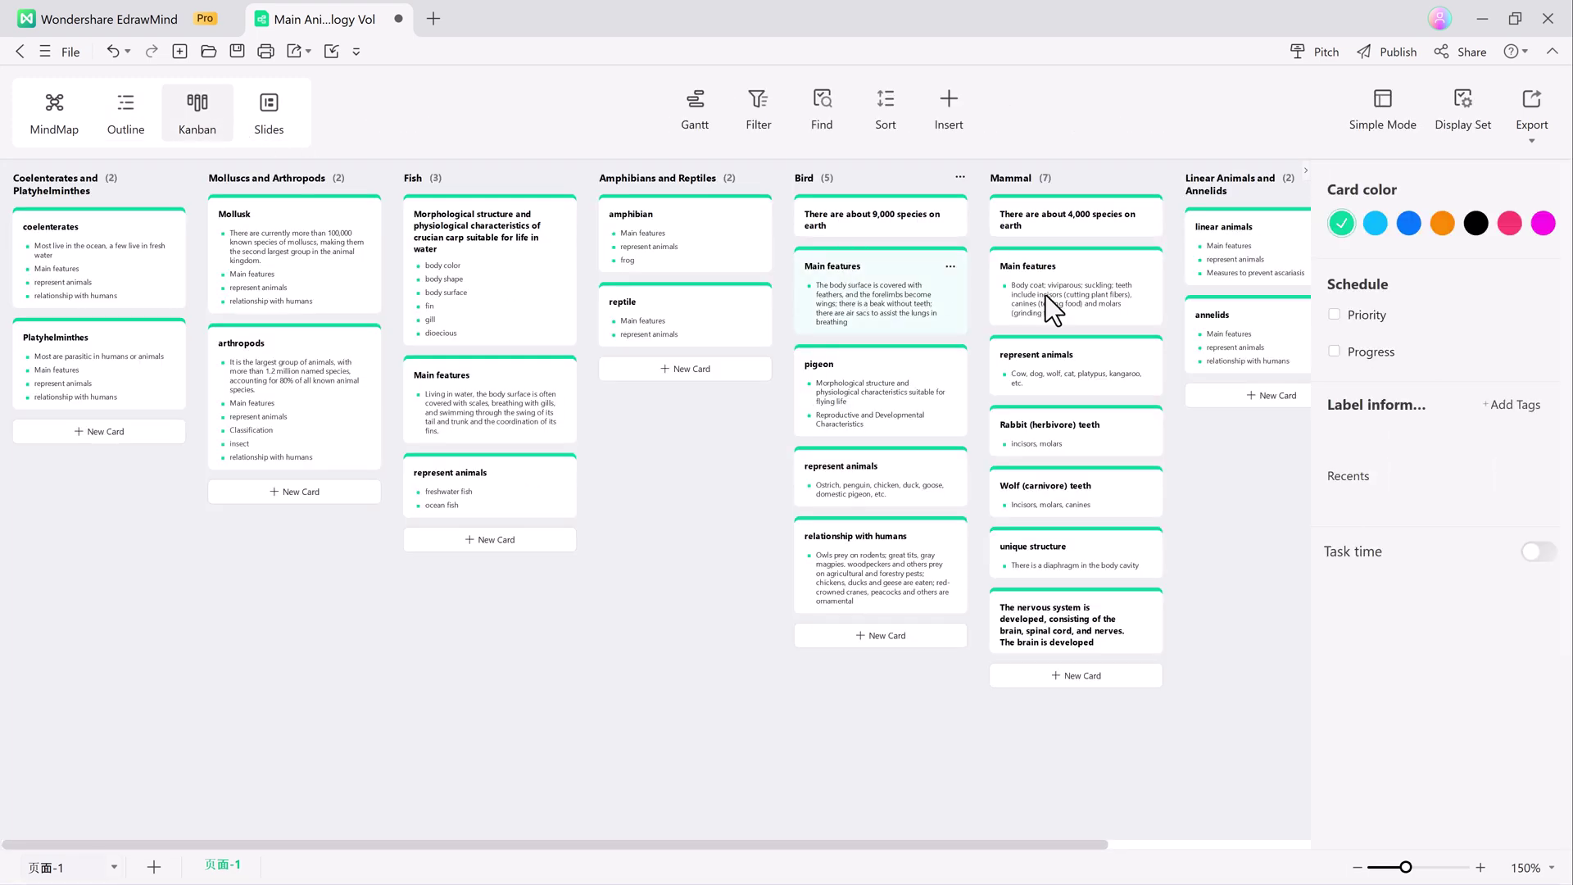
left_click(1443, 222)
left_click(1093, 285)
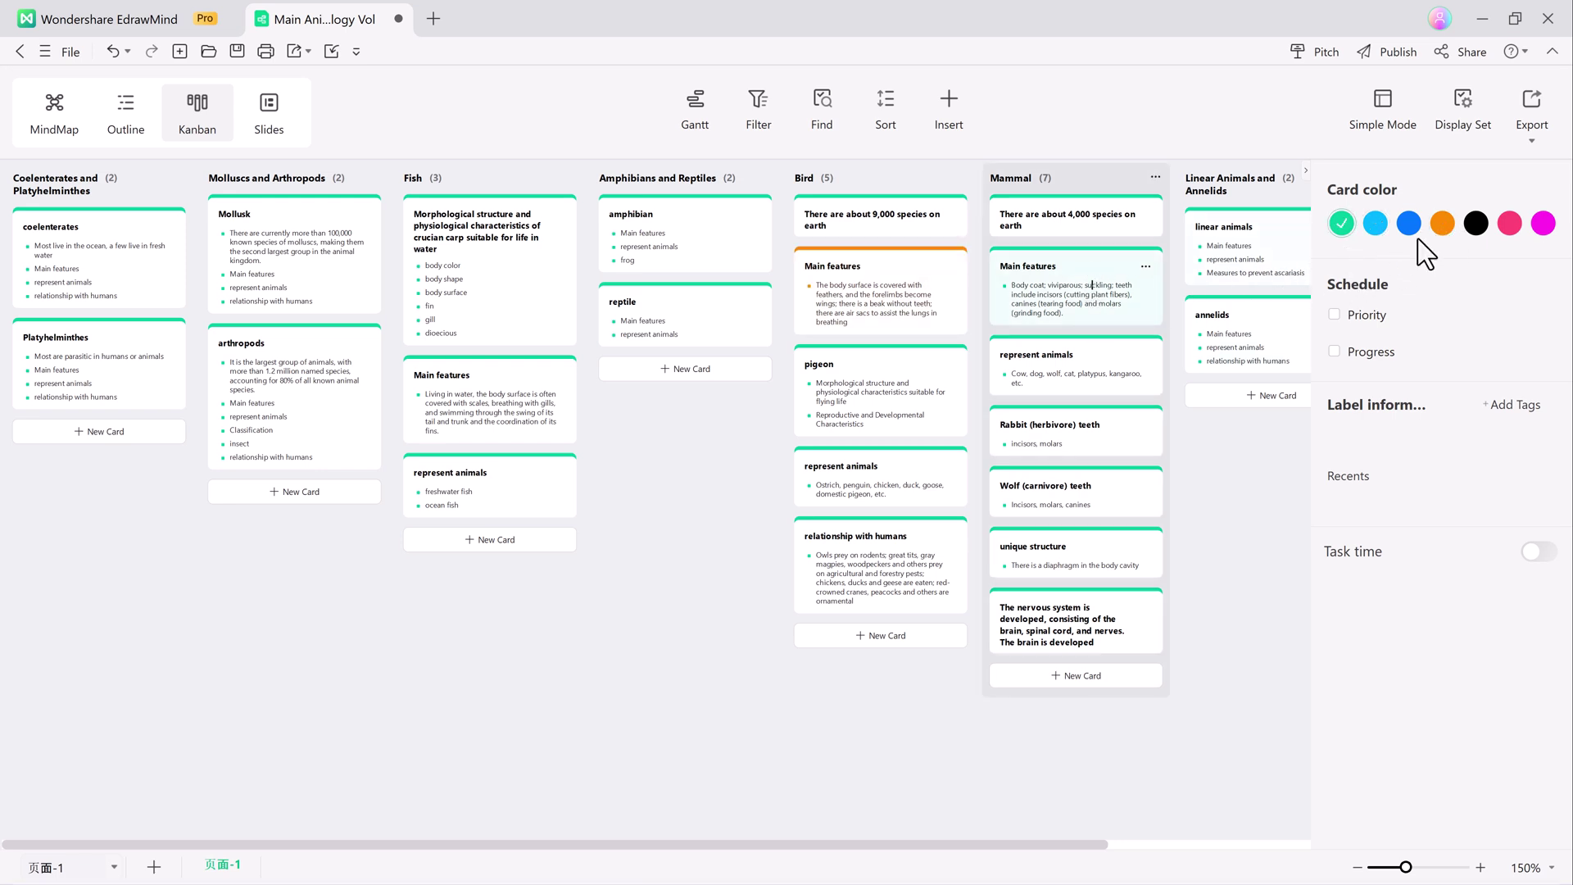
left_click(1476, 223)
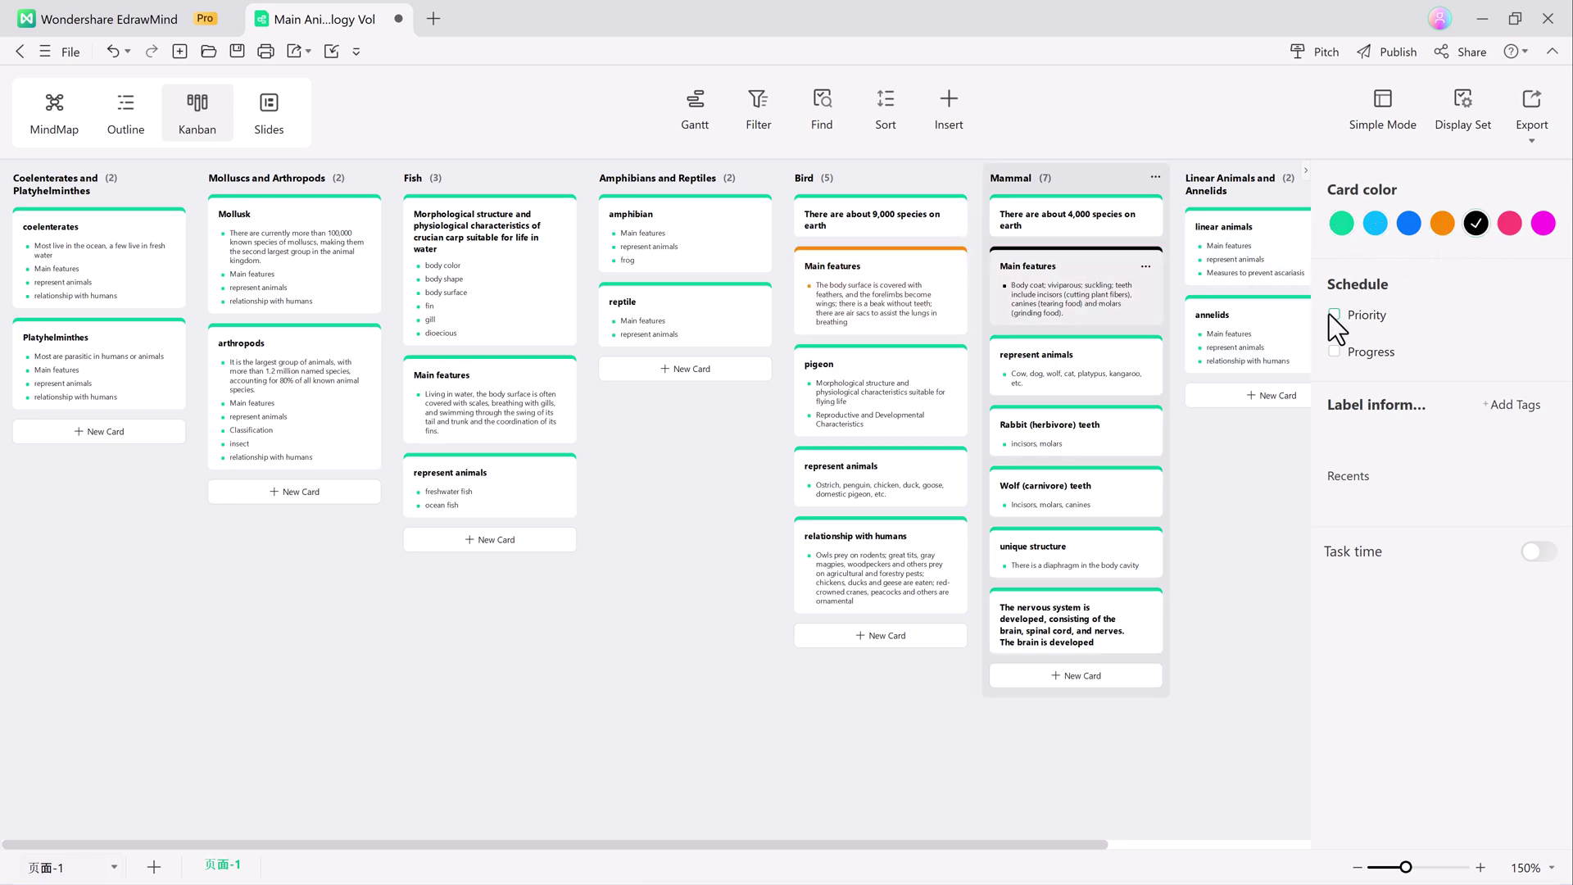
left_click(407, 410)
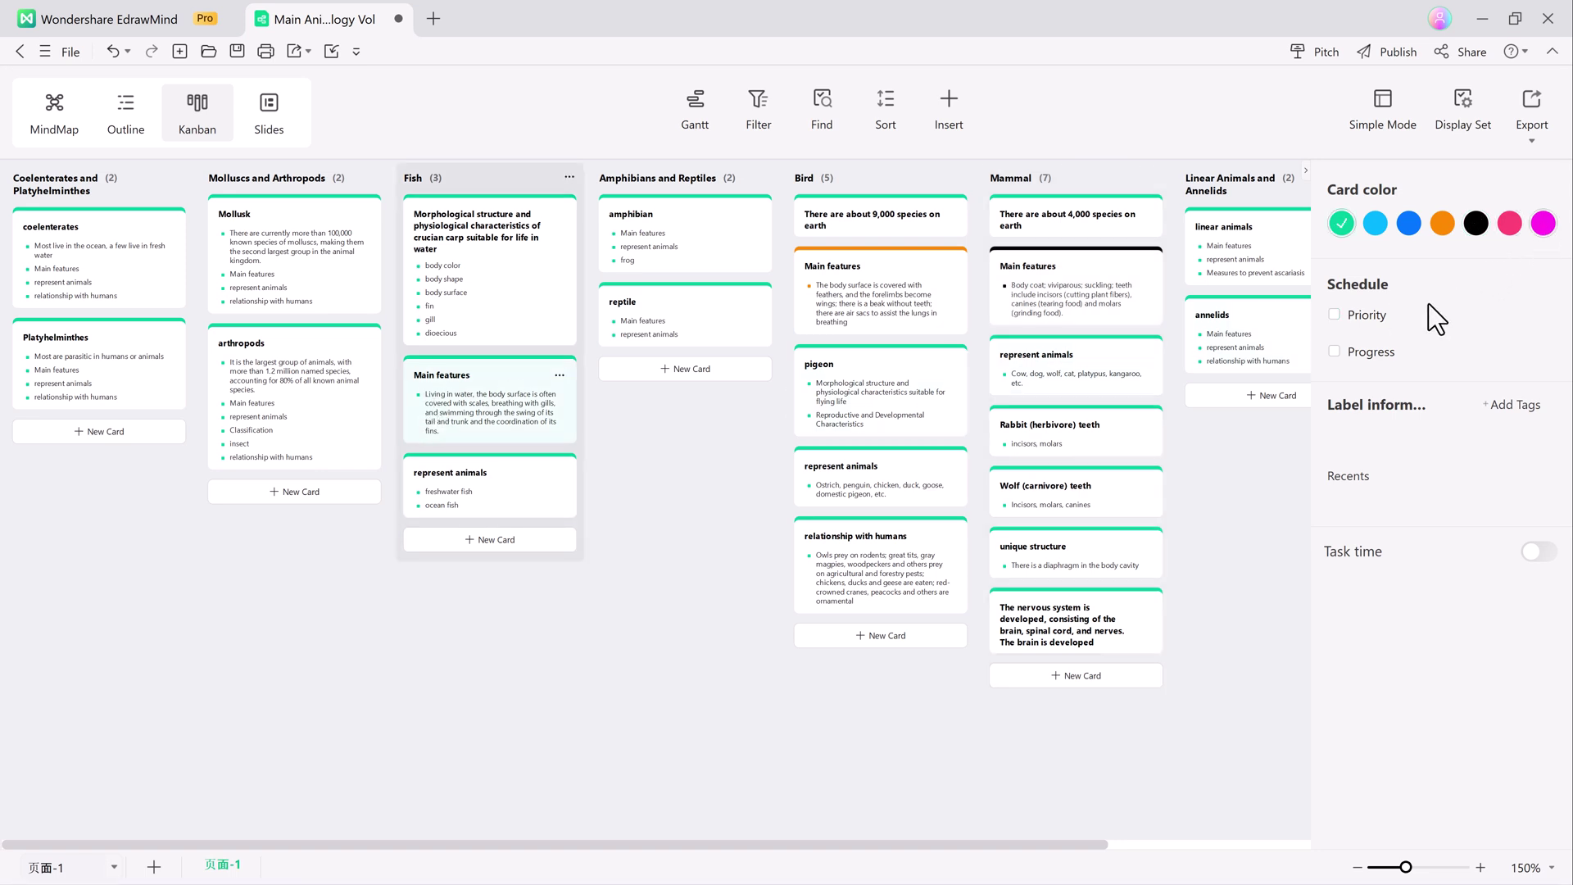
left_click(1542, 223)
left_click(905, 397)
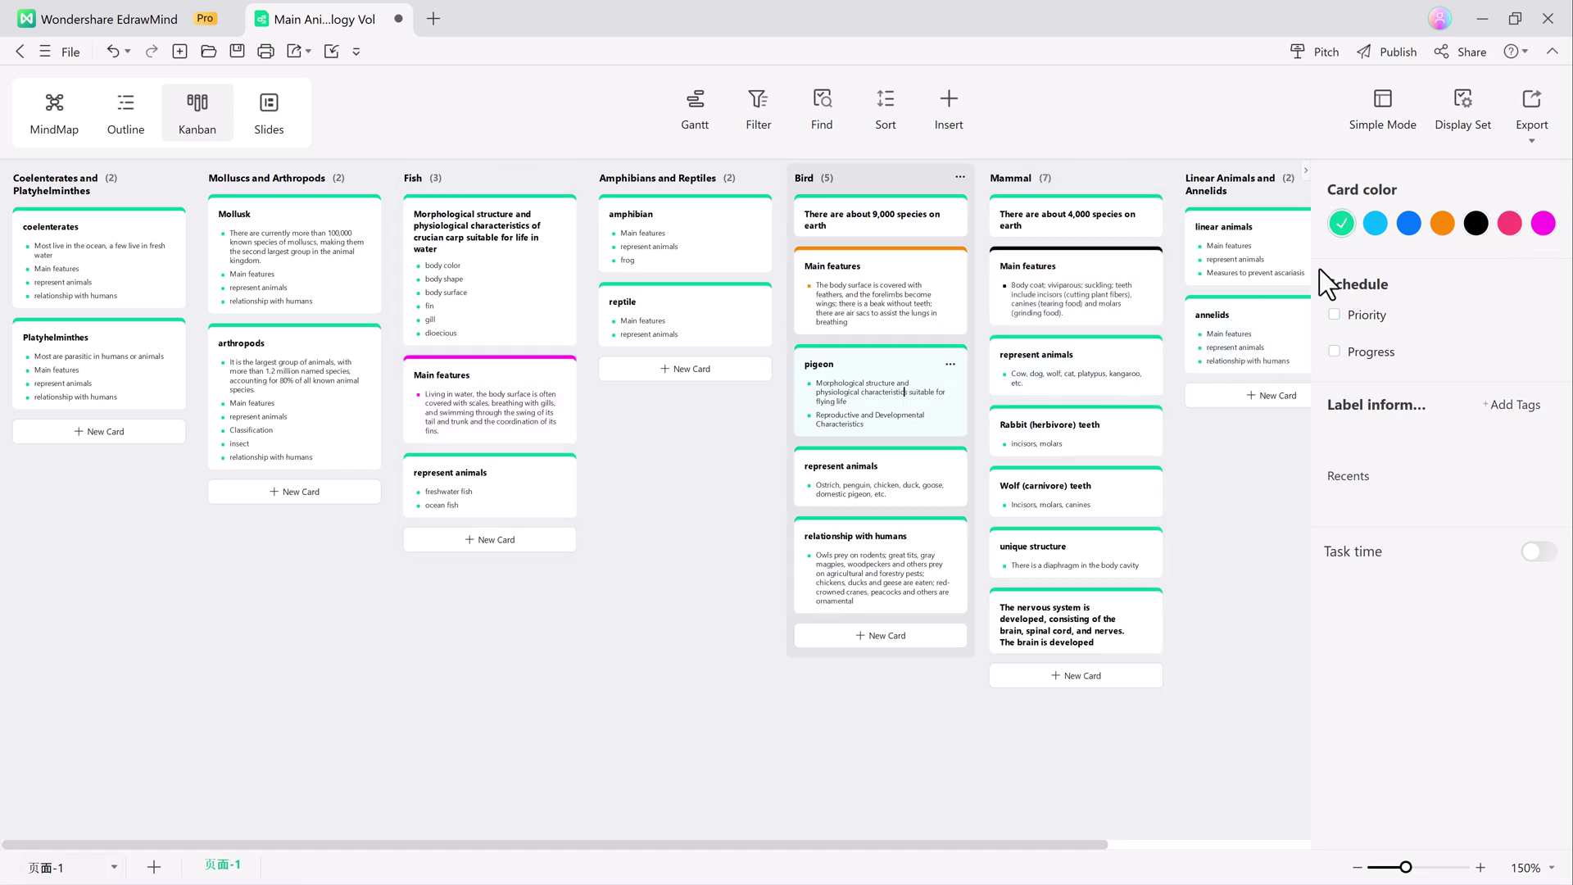
left_click(1375, 224)
left_click(296, 492)
left_click(490, 539)
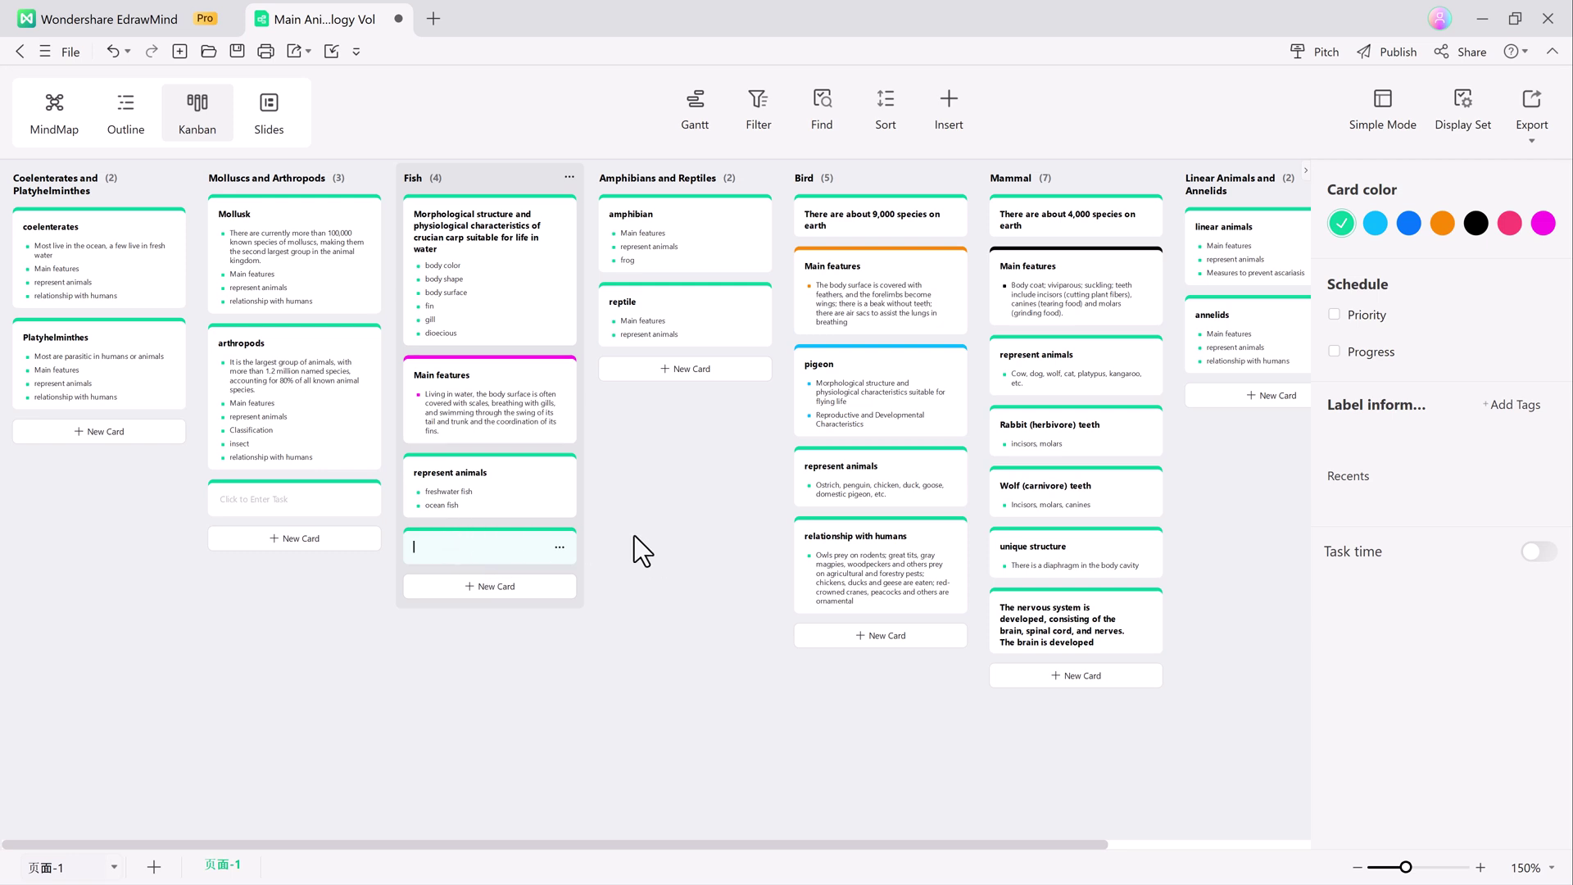
left_click(1335, 314)
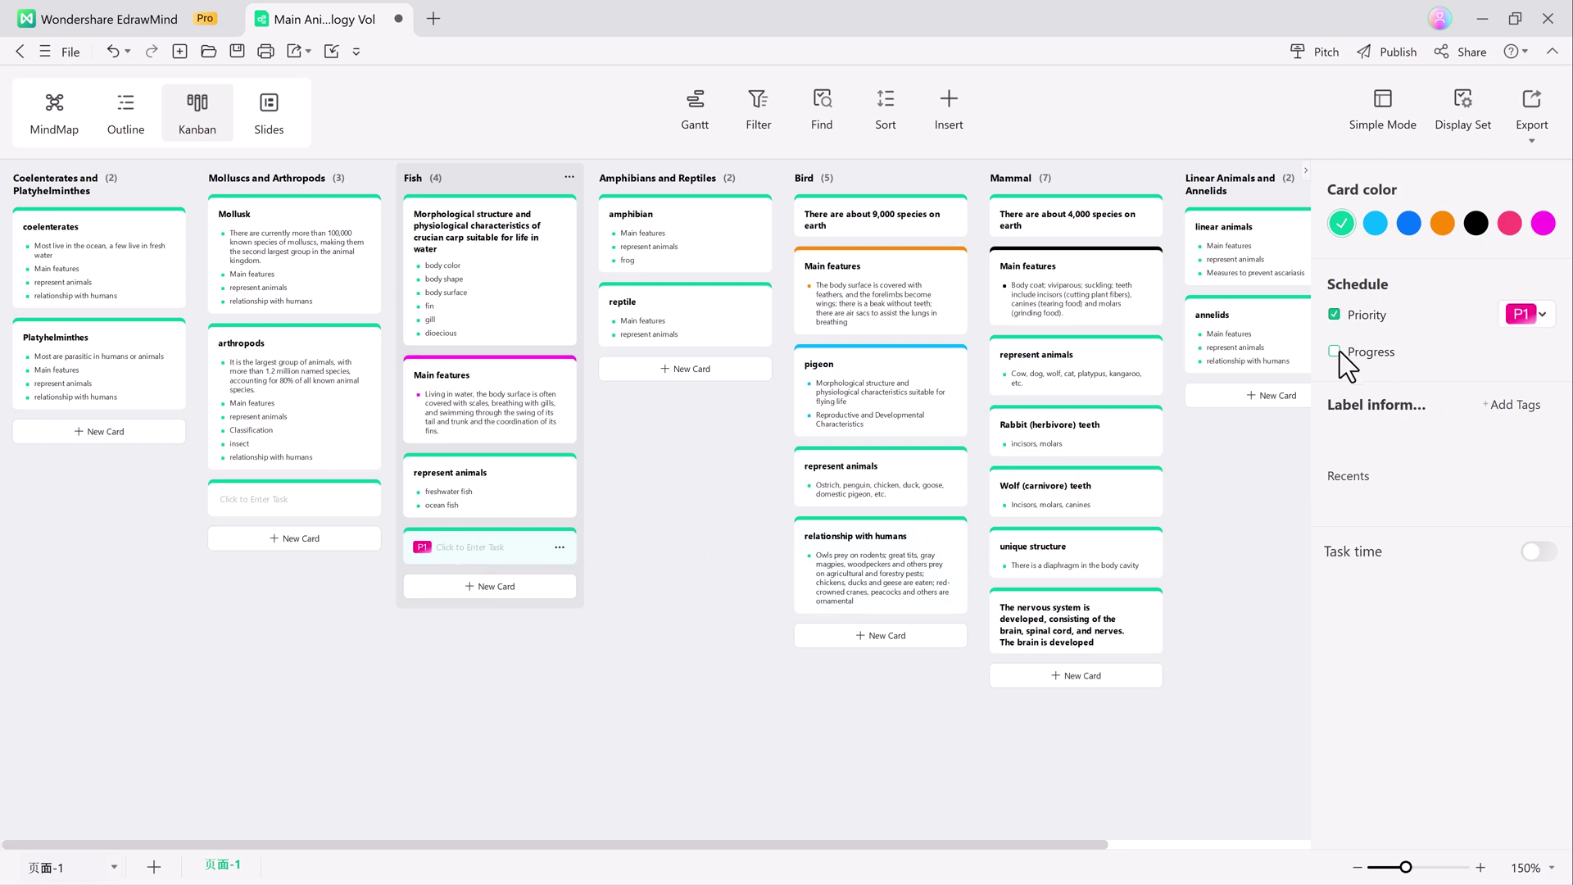
left_click(1338, 351)
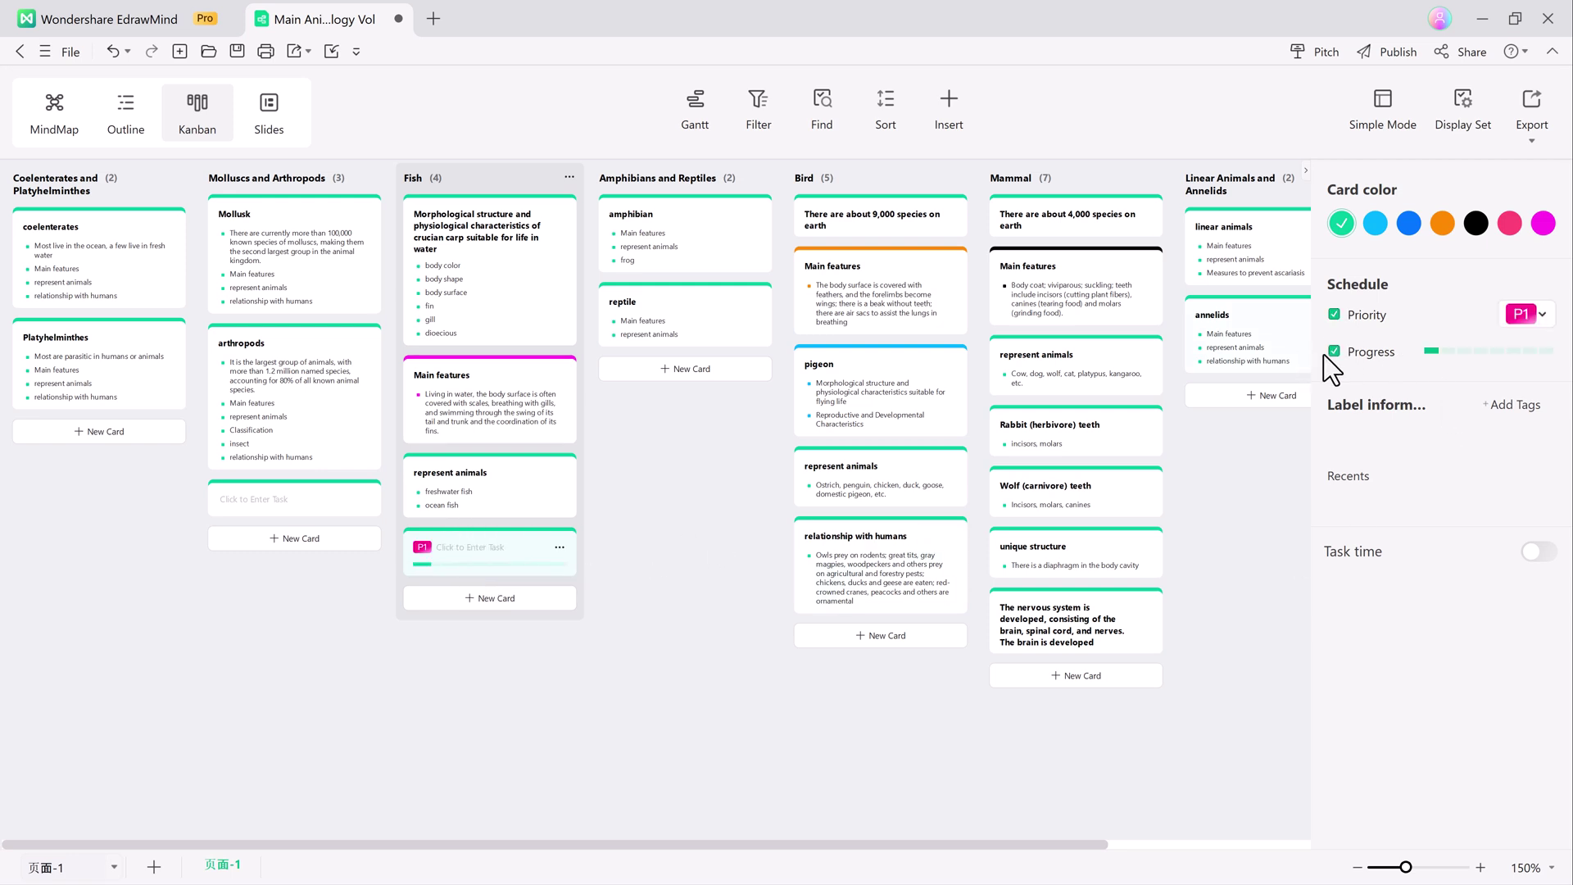
left_click(1540, 554)
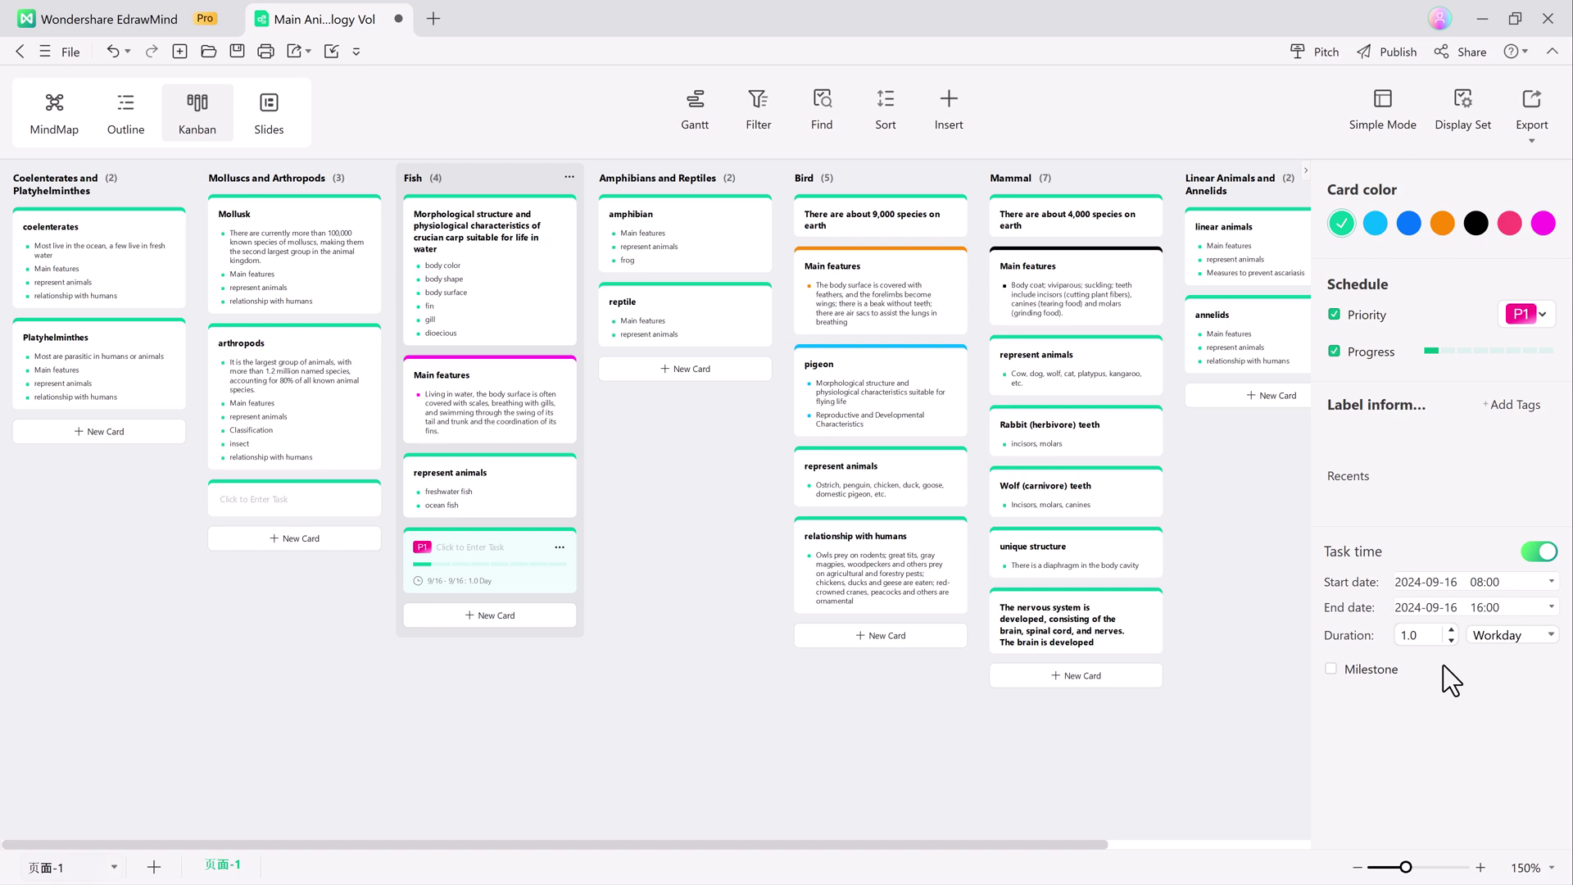
Show the Gantt timeline, try the Filter and Find options, then switch to Slides view
left_click(699, 113)
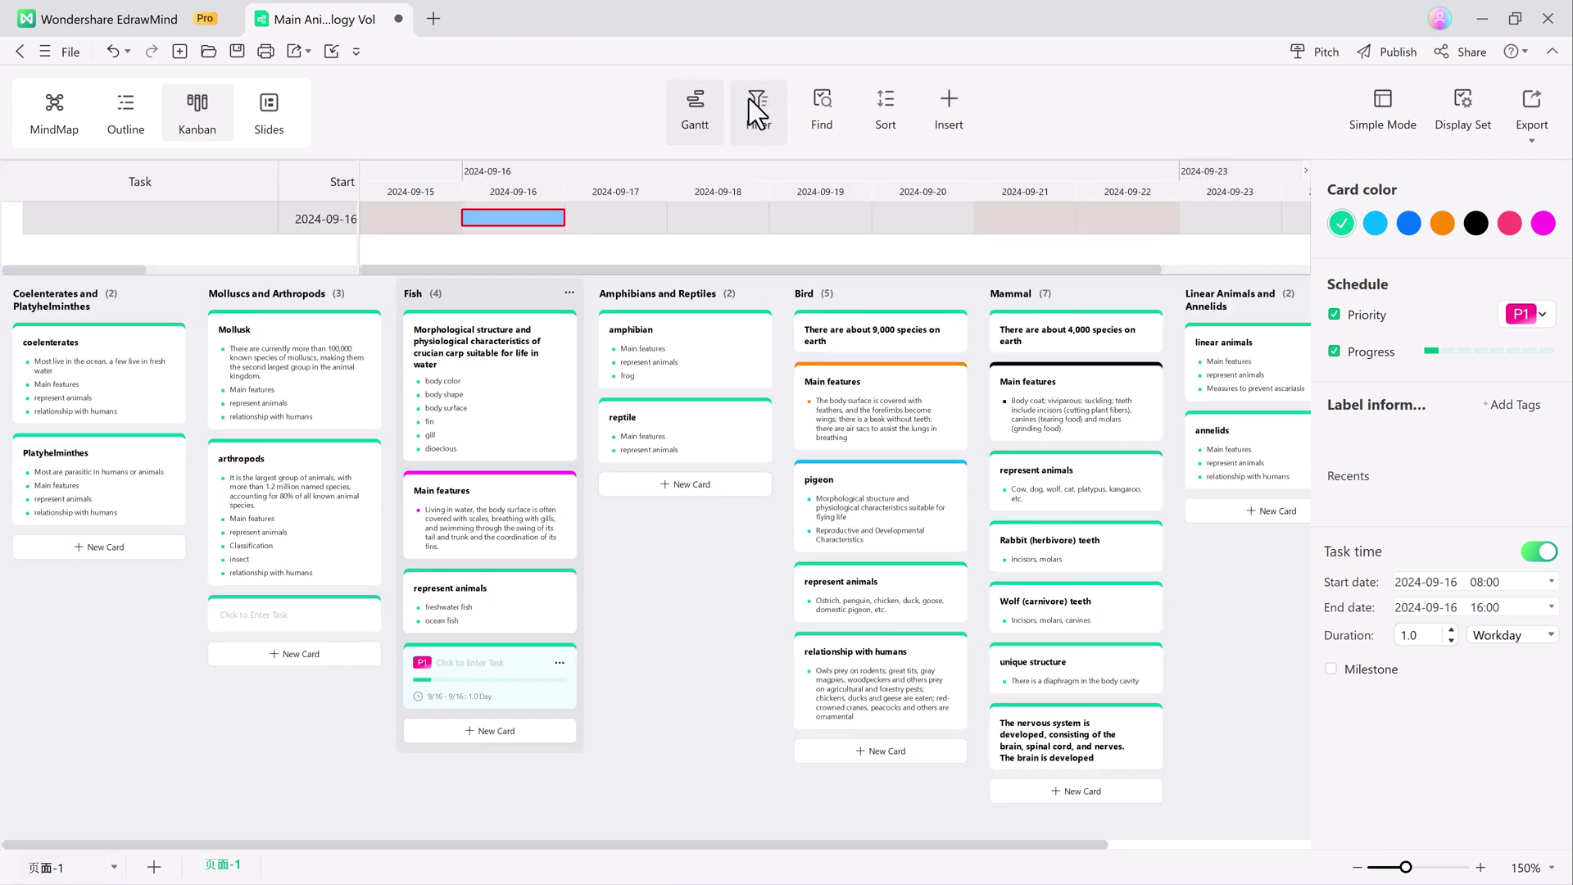
left_click(749, 98)
left_click(816, 99)
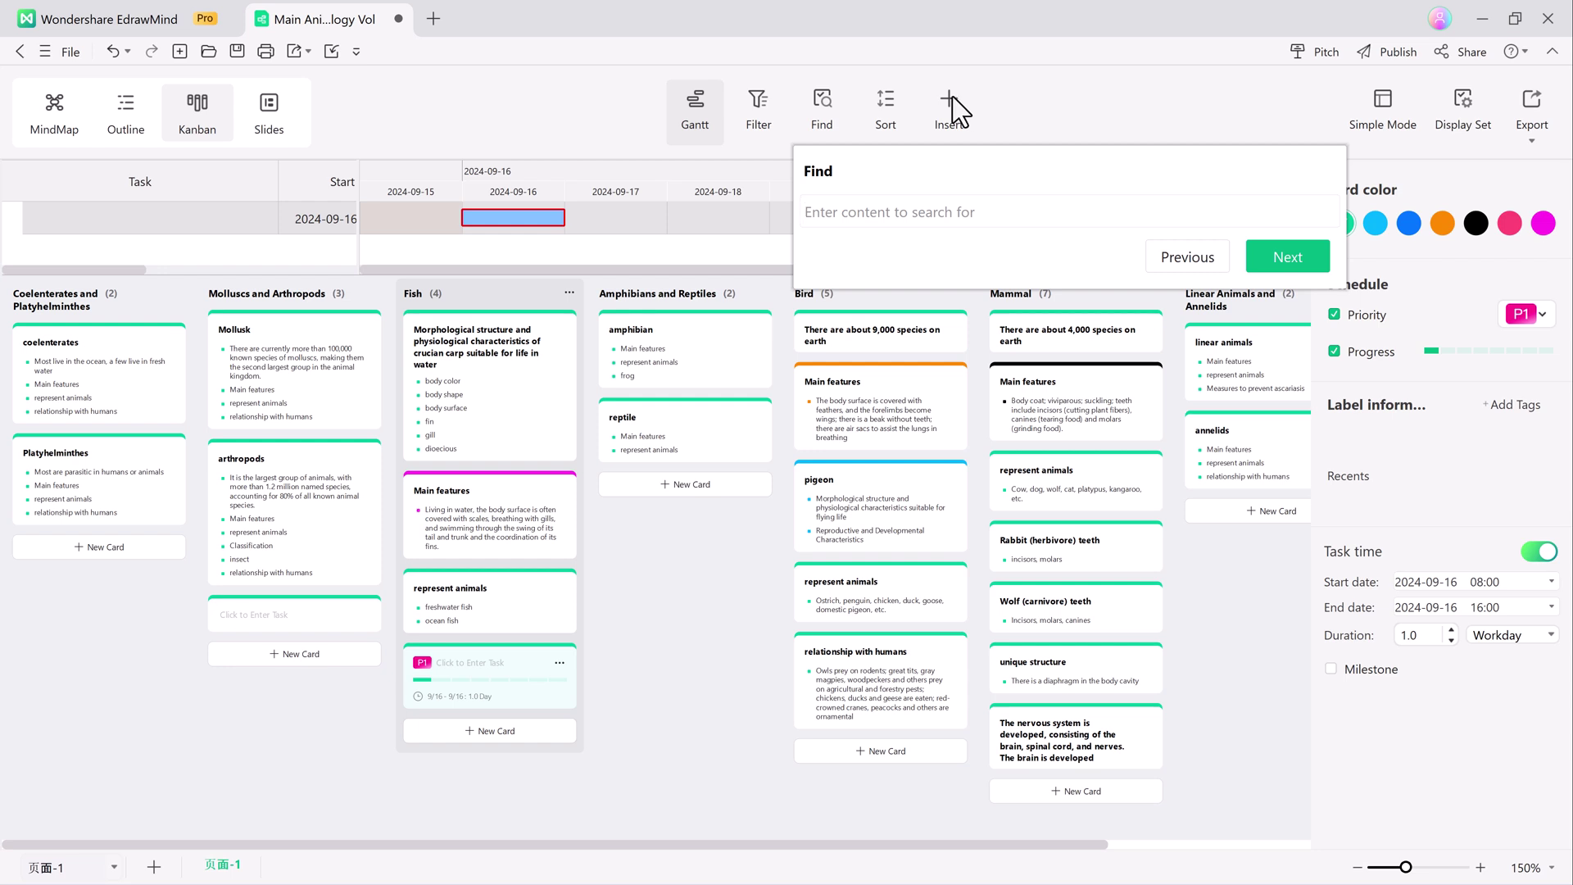
left_click(704, 134)
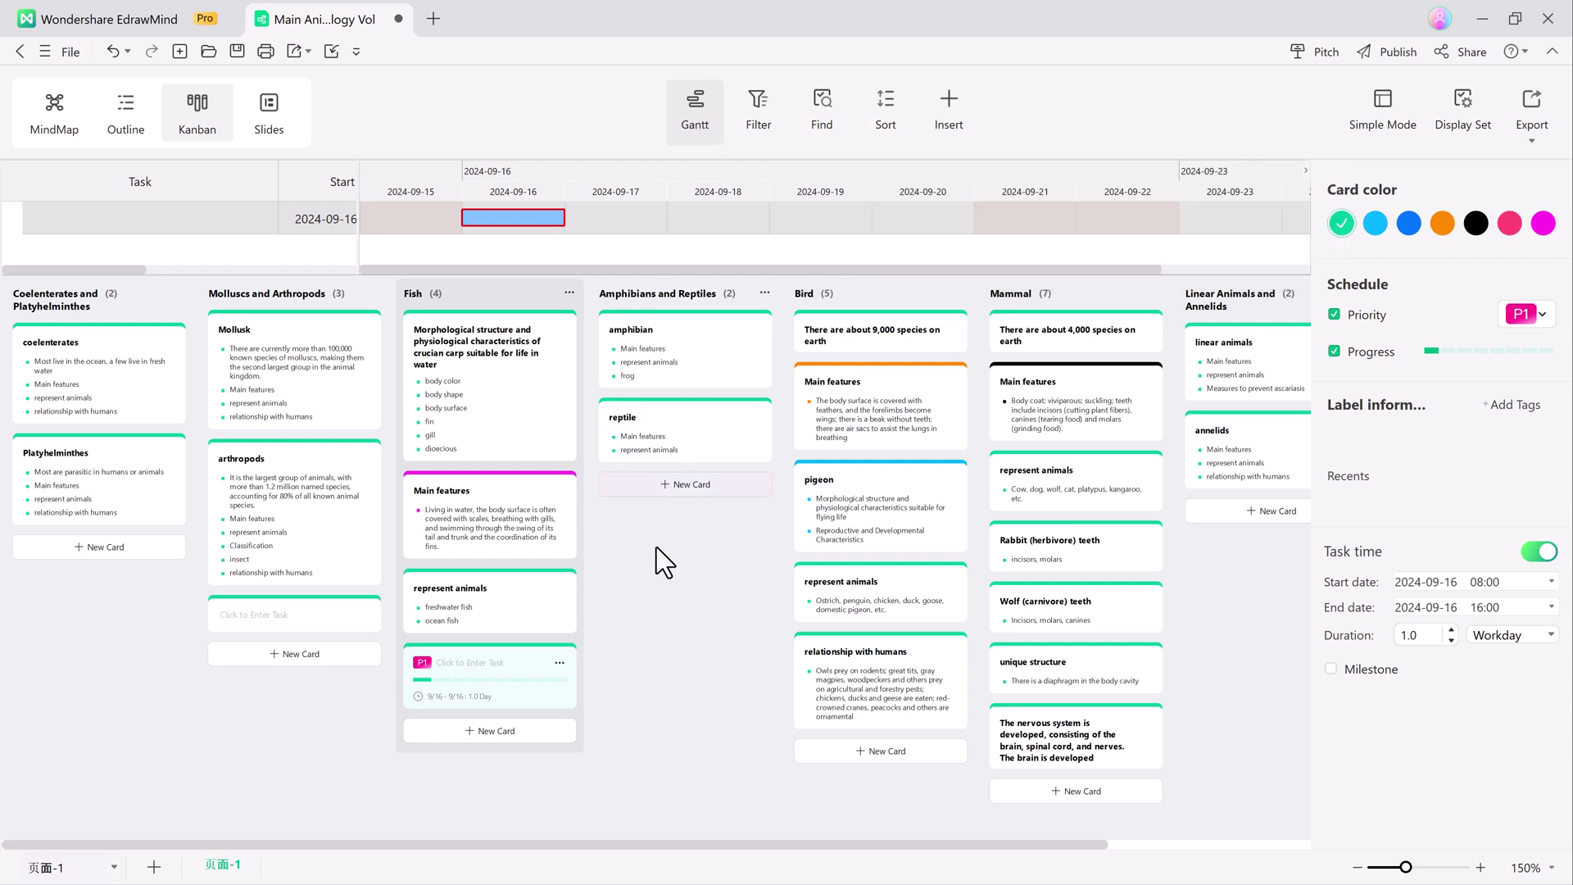
left_click(264, 122)
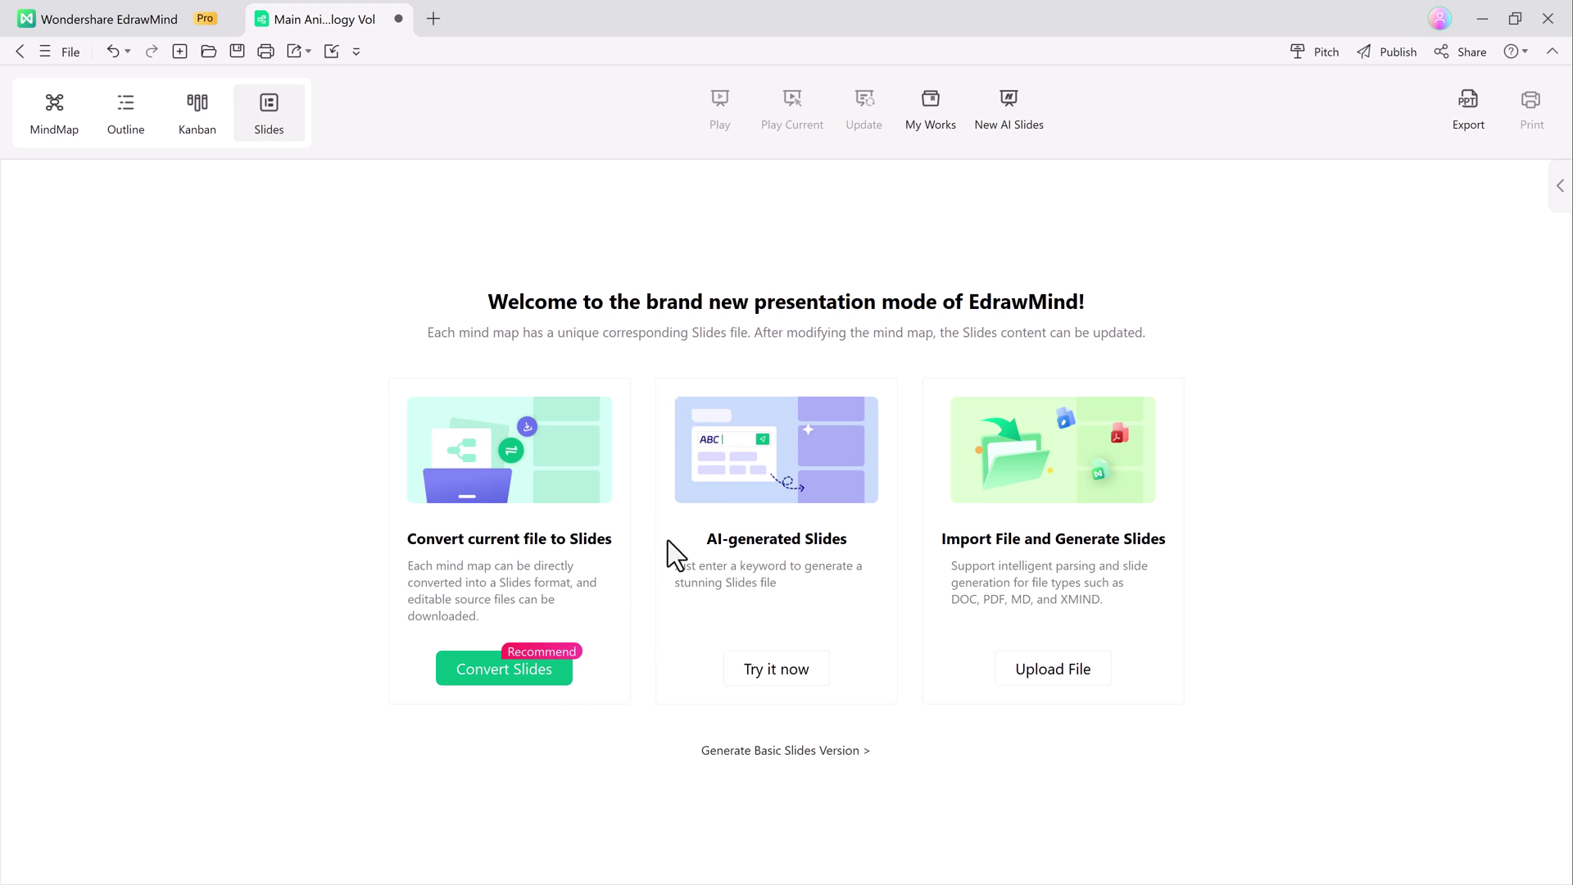
Convert the mind map into slides with the Business template and play the slideshow
left_click(529, 682)
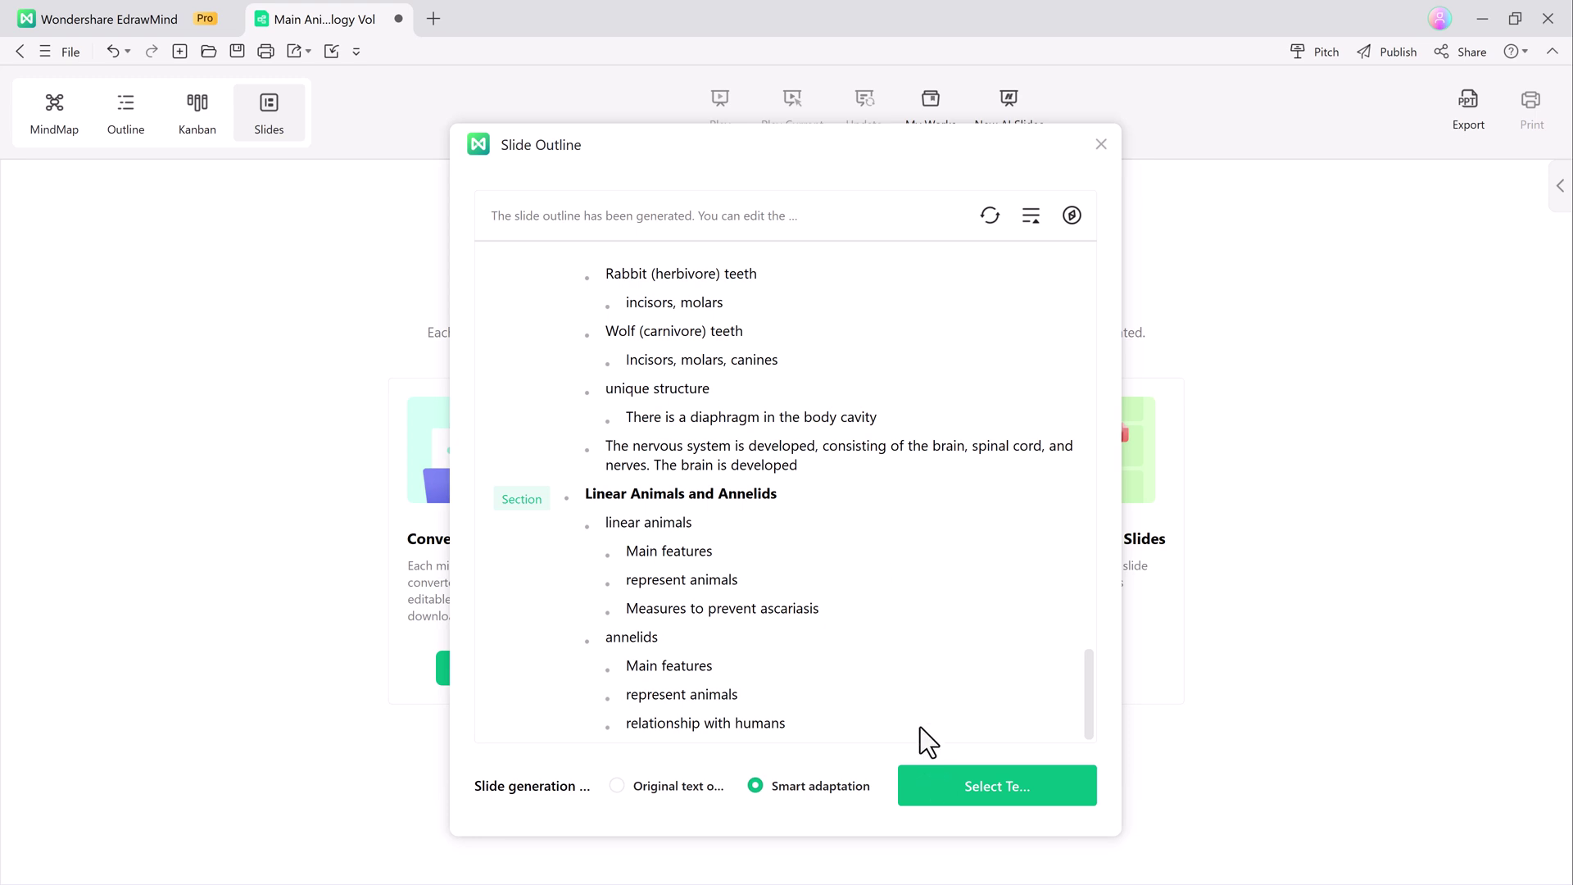
left_click(977, 793)
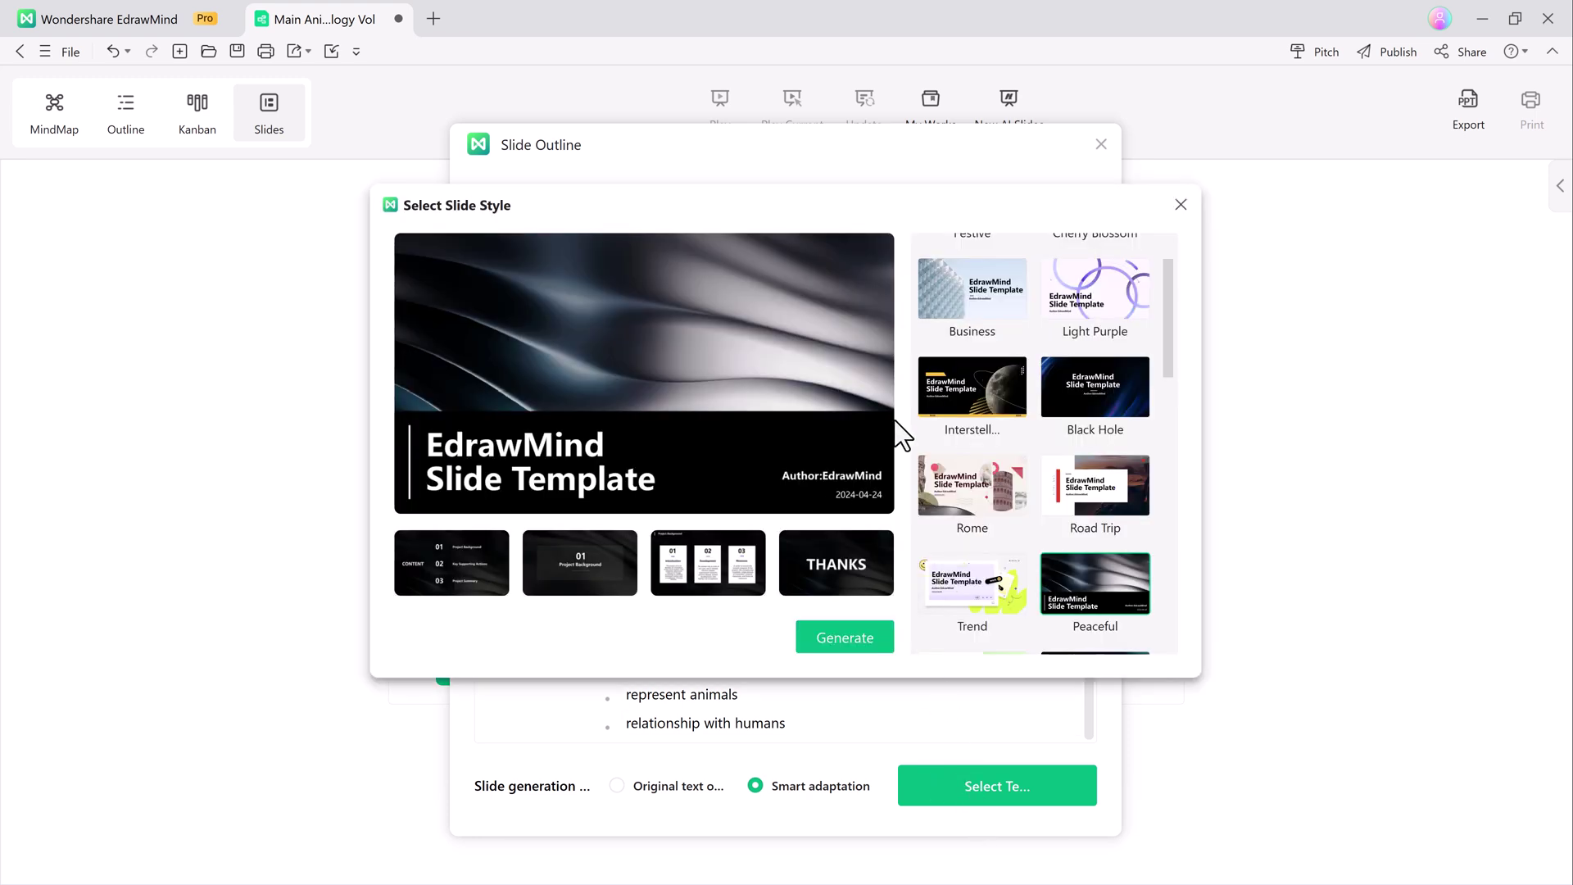
left_click(971, 290)
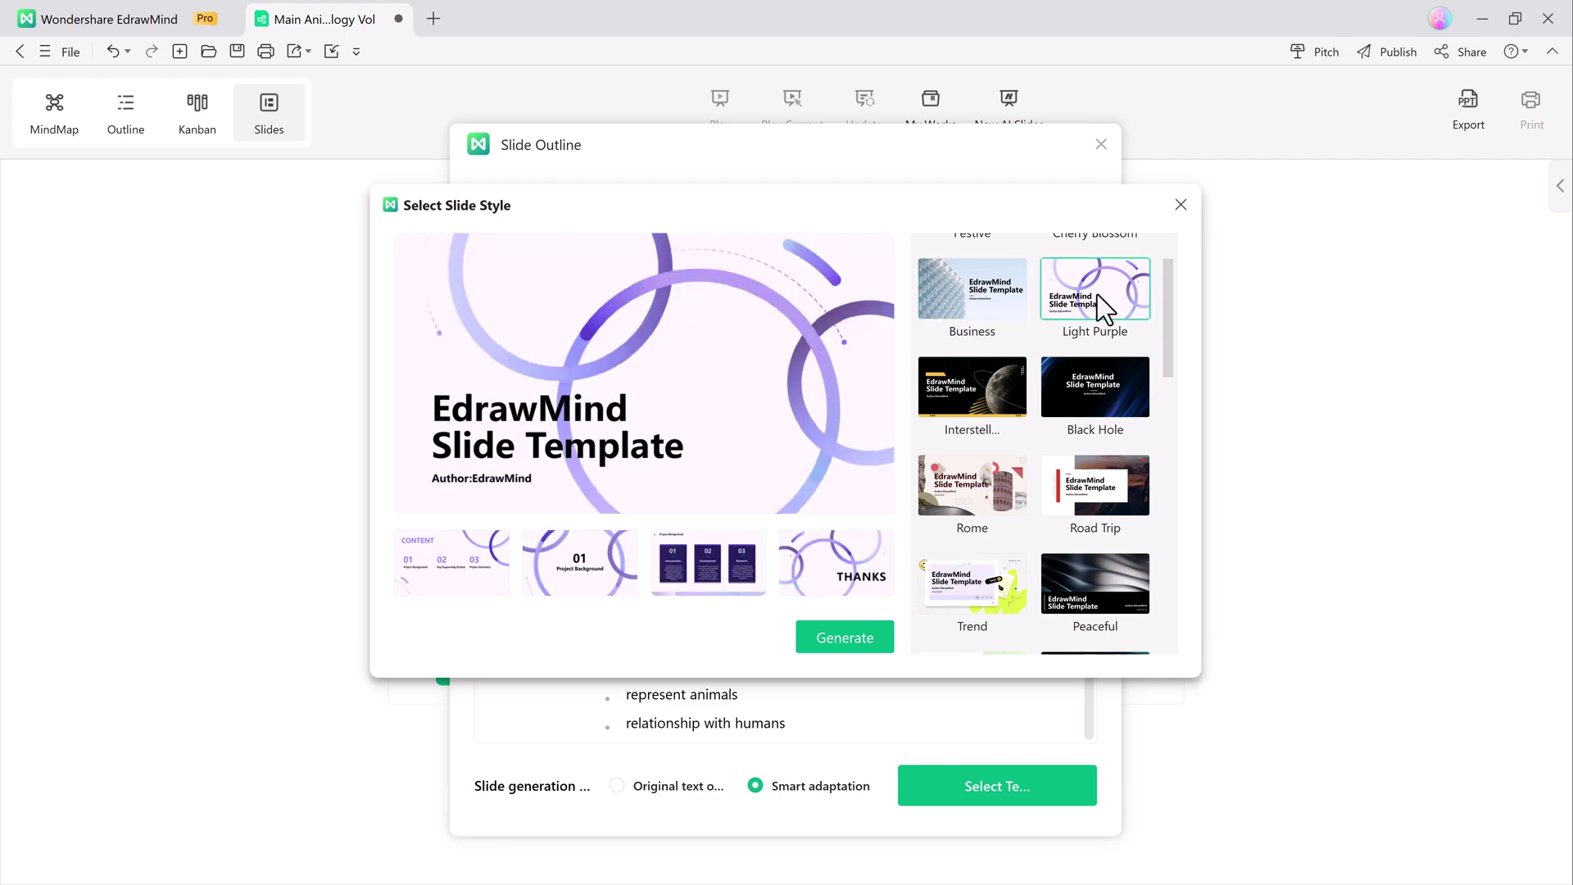
left_click(842, 639)
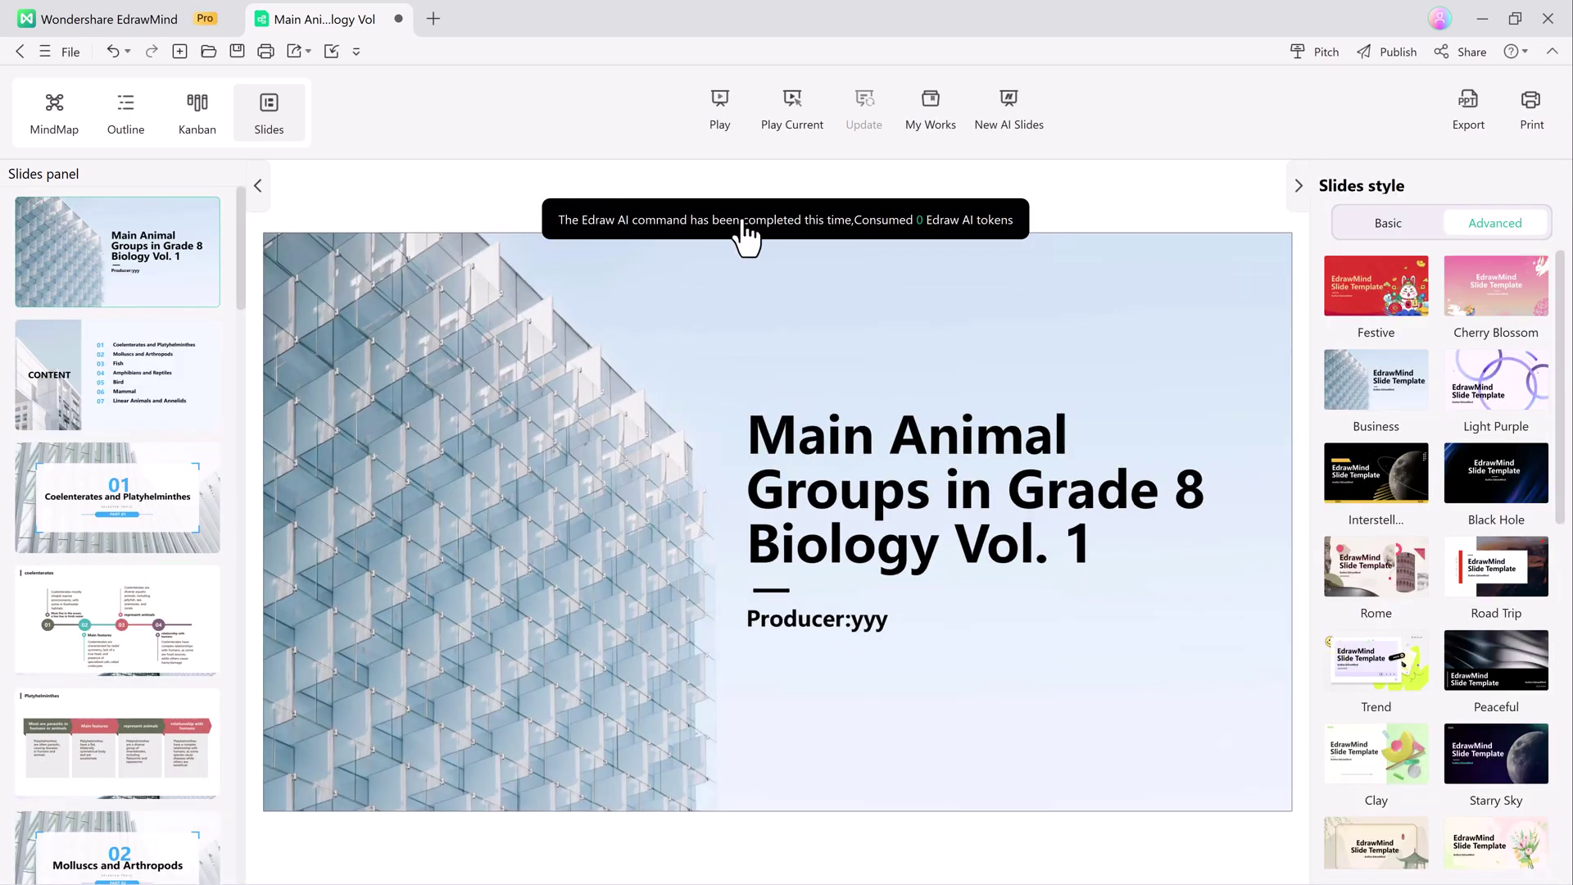
left_click(721, 123)
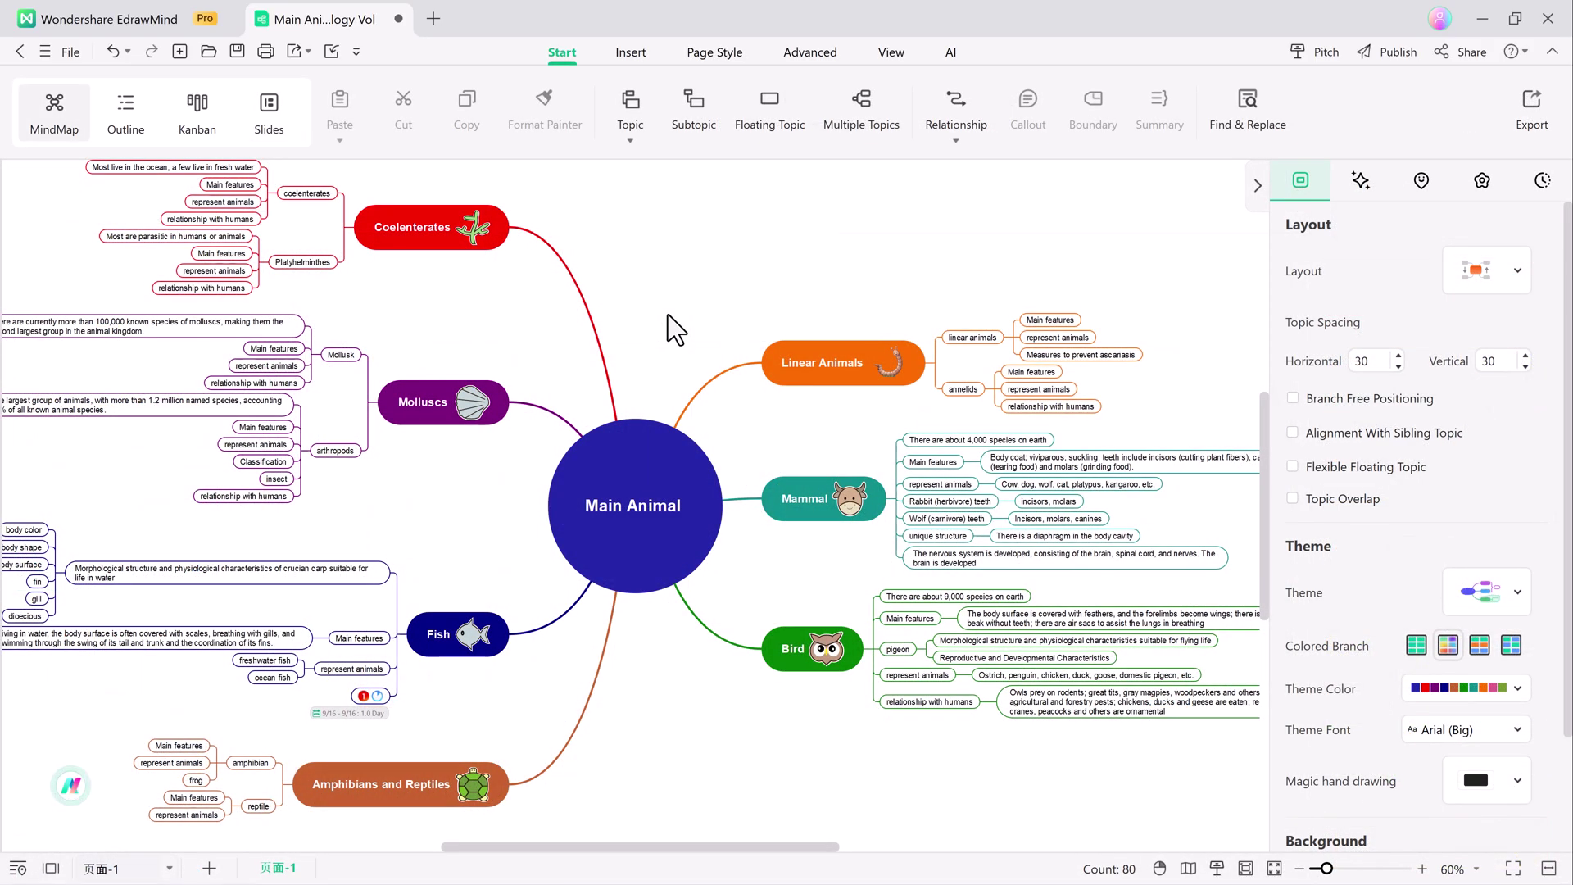
Open the pitch style templates and preview the plain Light style
left_click(1309, 45)
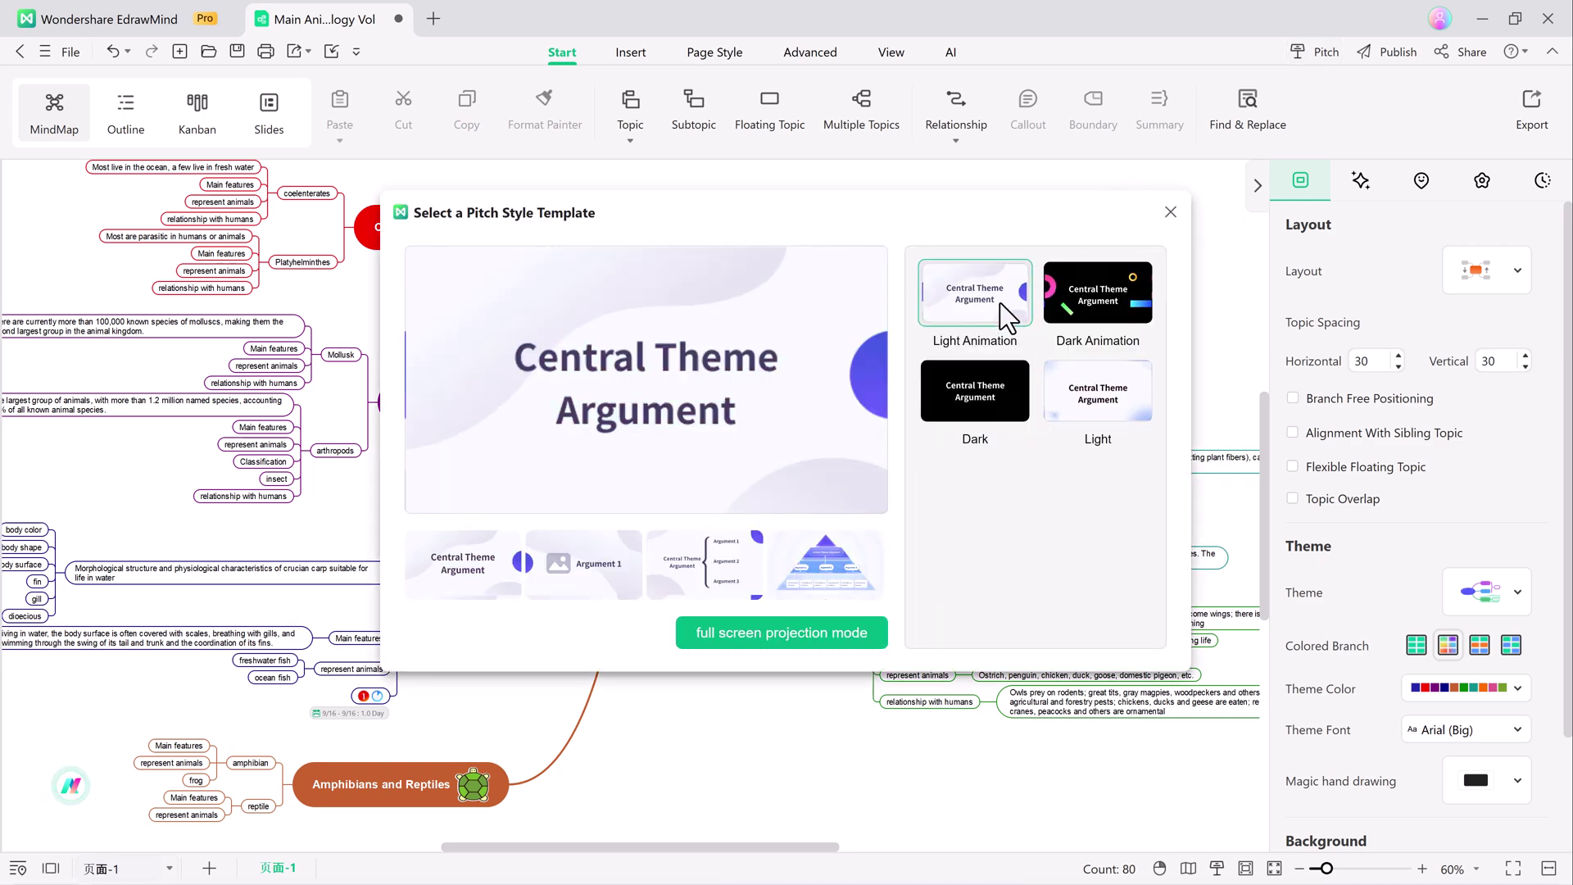
left_click(1098, 392)
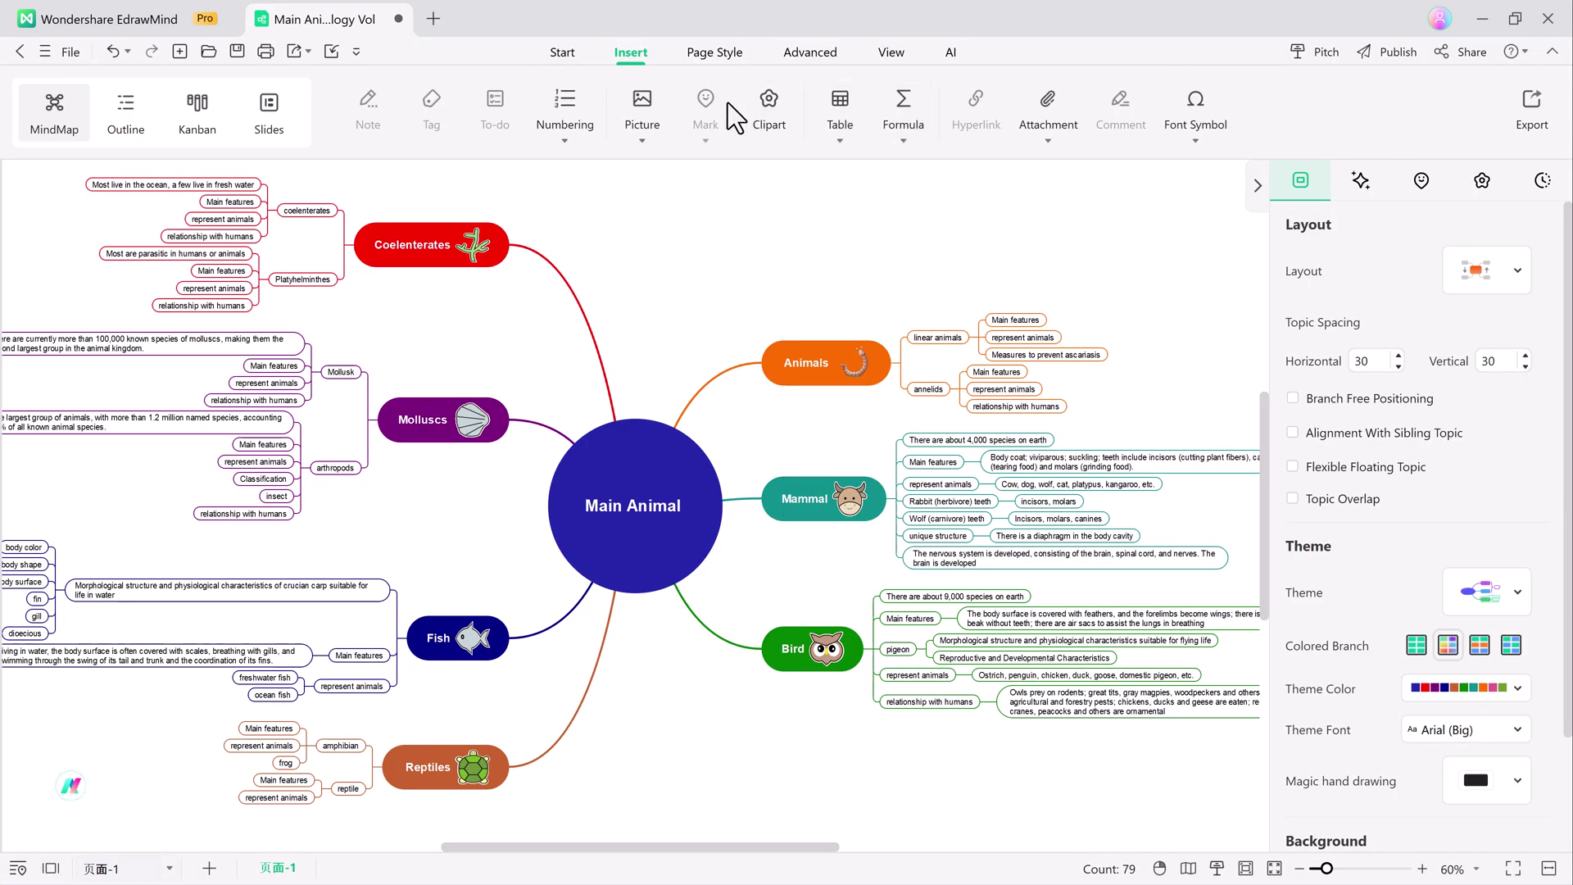
Open Smart Cutout from Insert > Picture, then preview object removal, enhancement, upscaling, compression and watermark removal
left_click(651, 131)
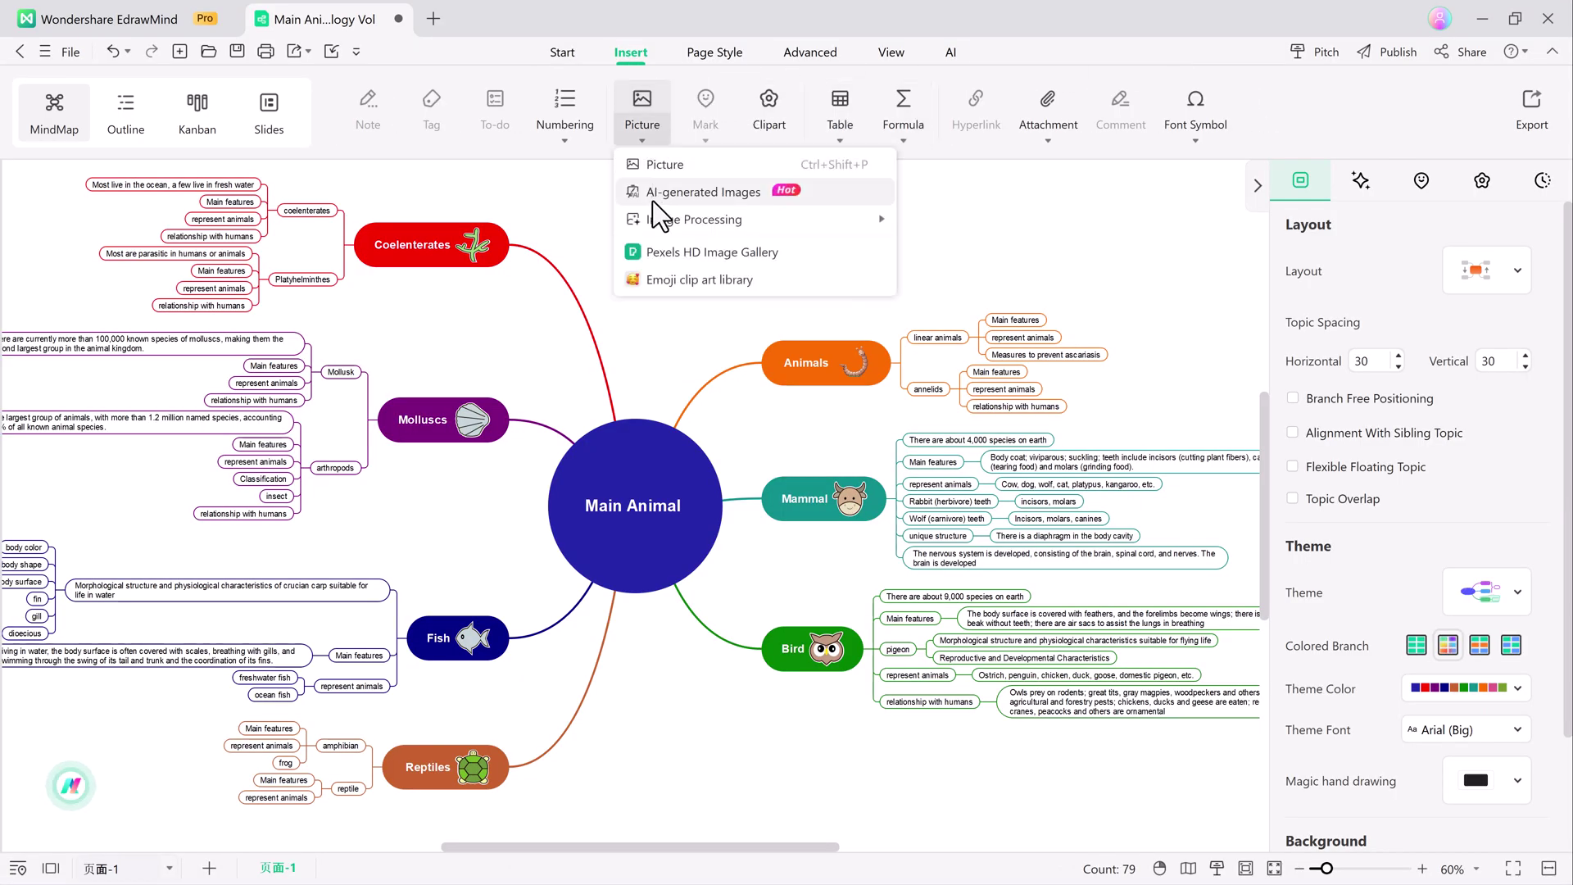
mouse_move(676, 214)
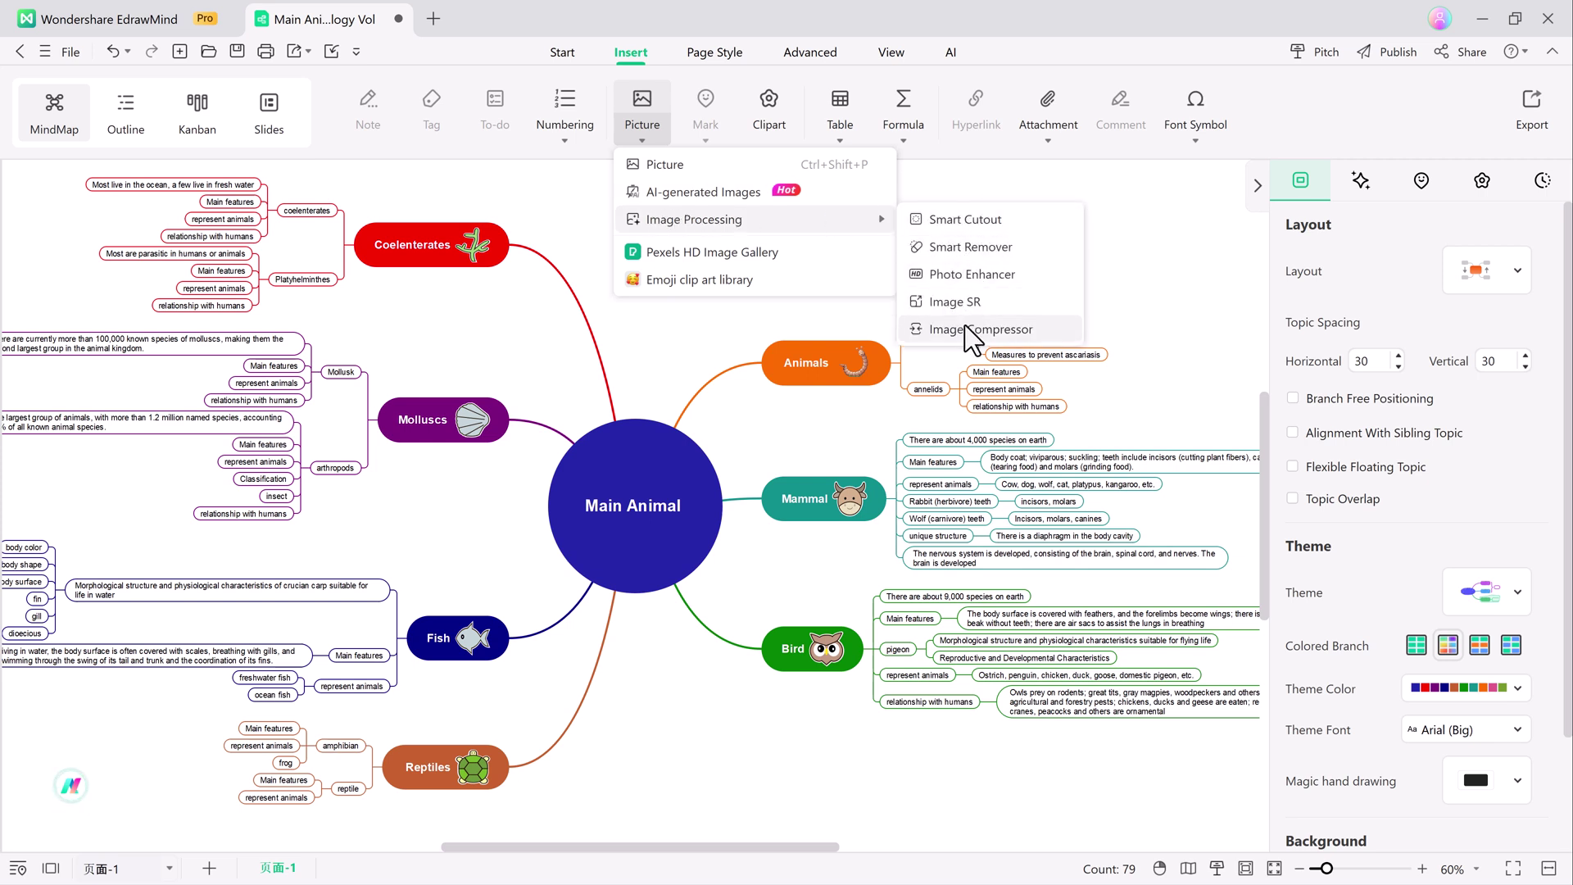
left_click(961, 228)
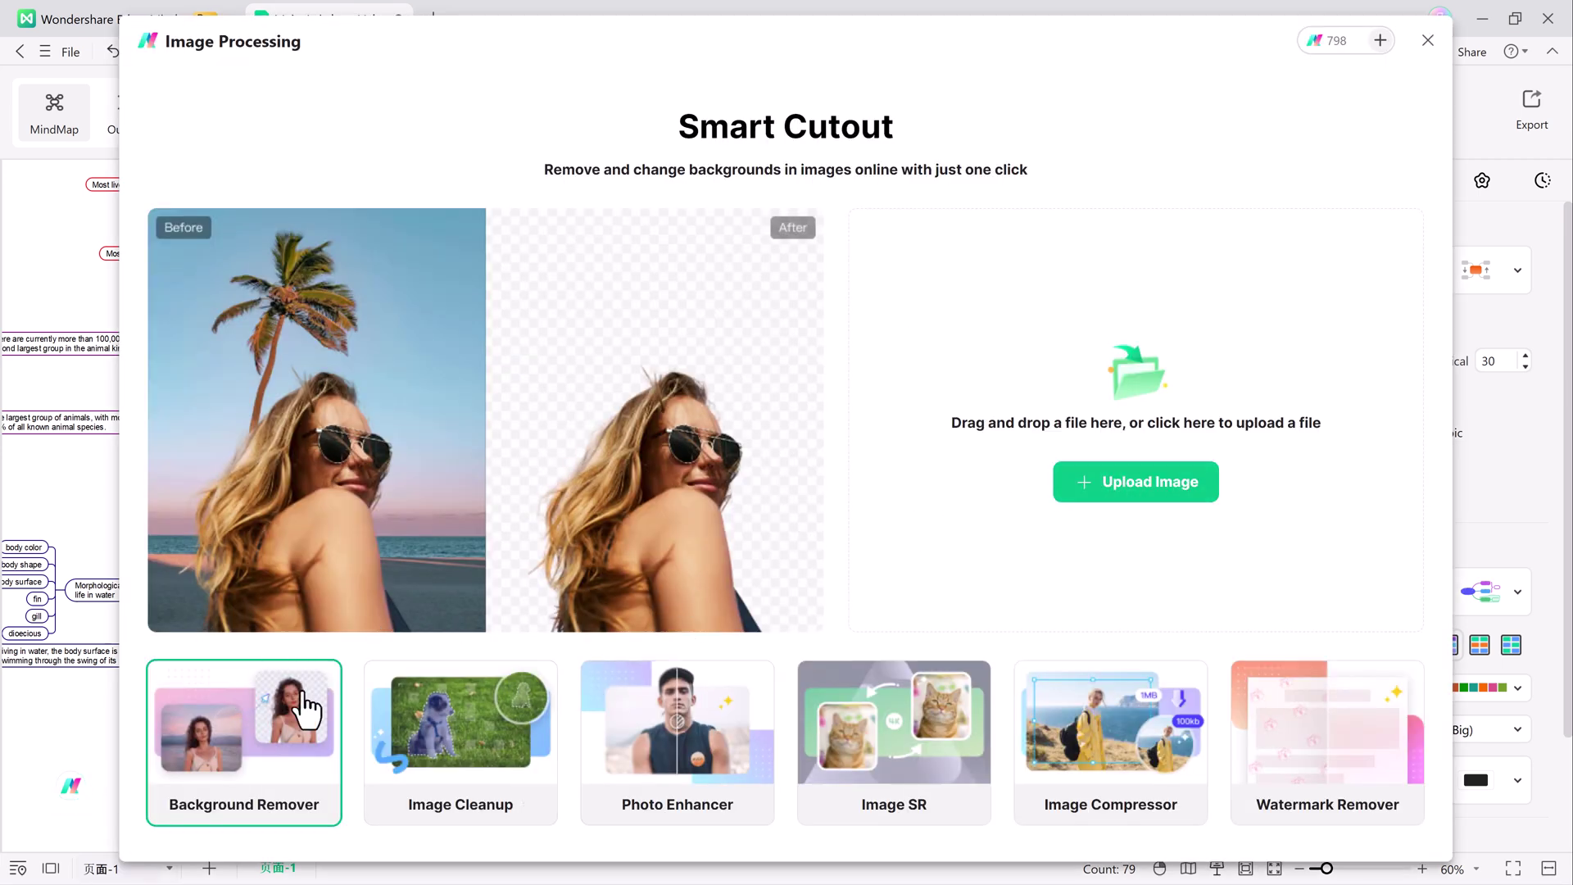
left_click(414, 715)
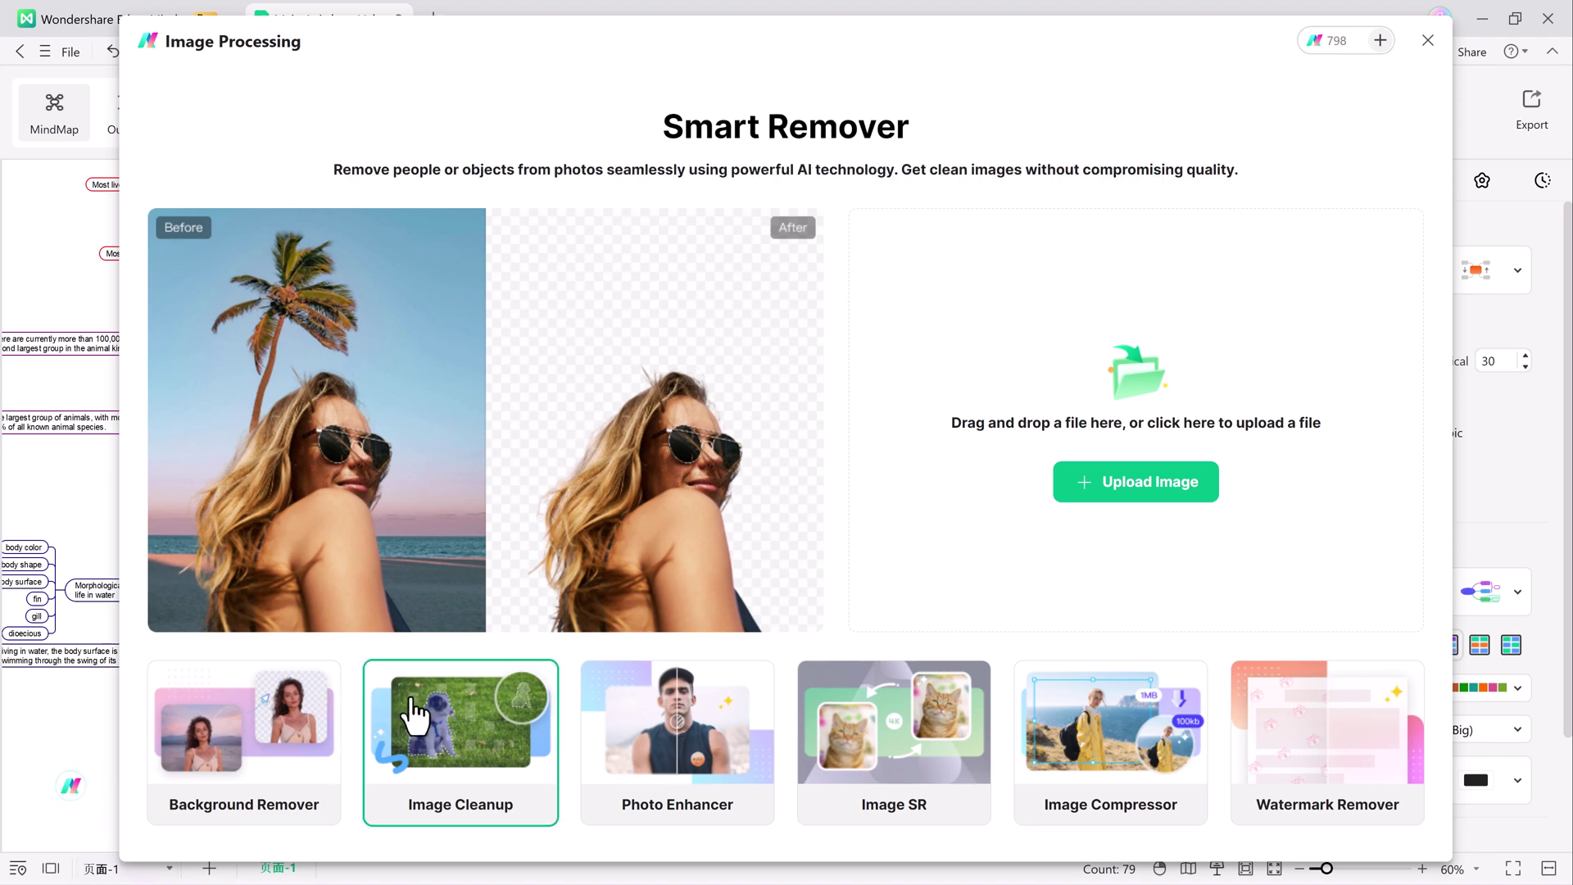
left_click(655, 725)
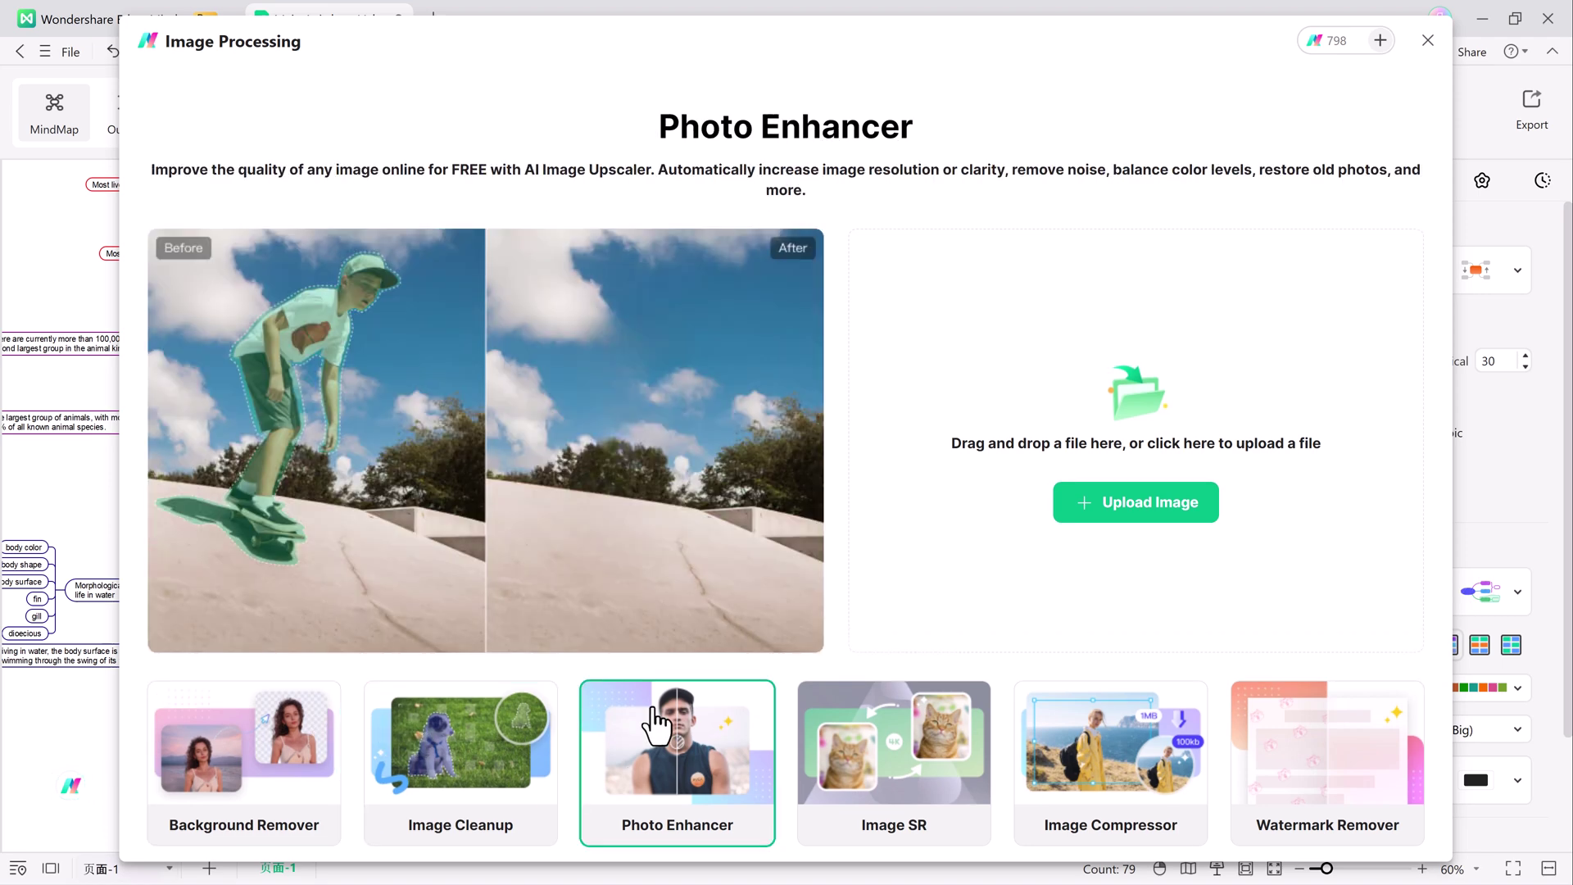
left_click(908, 765)
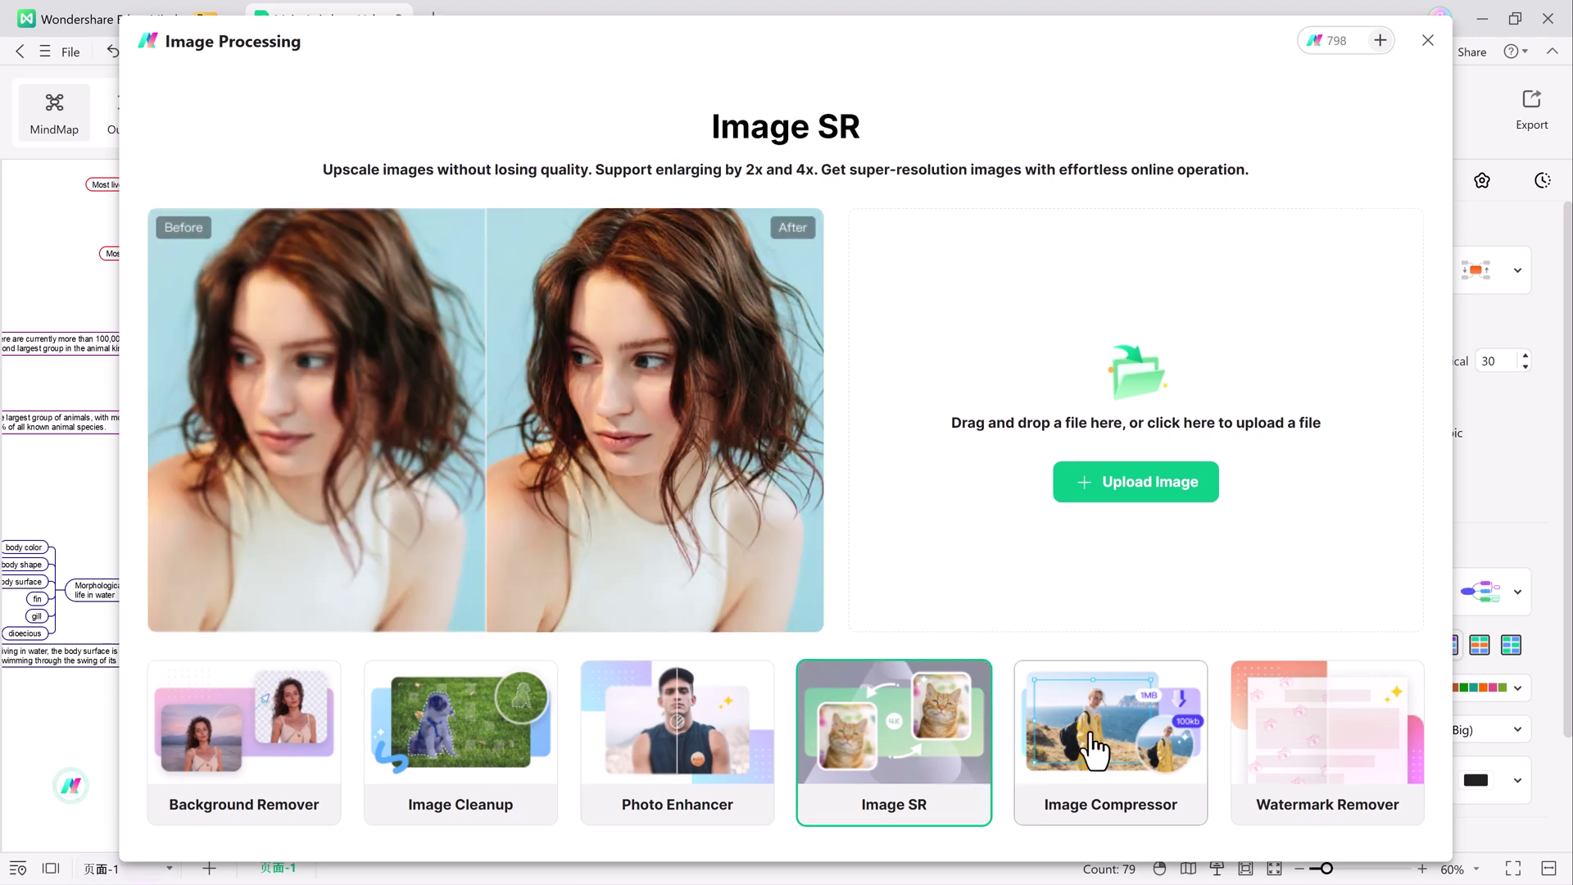
left_click(1096, 749)
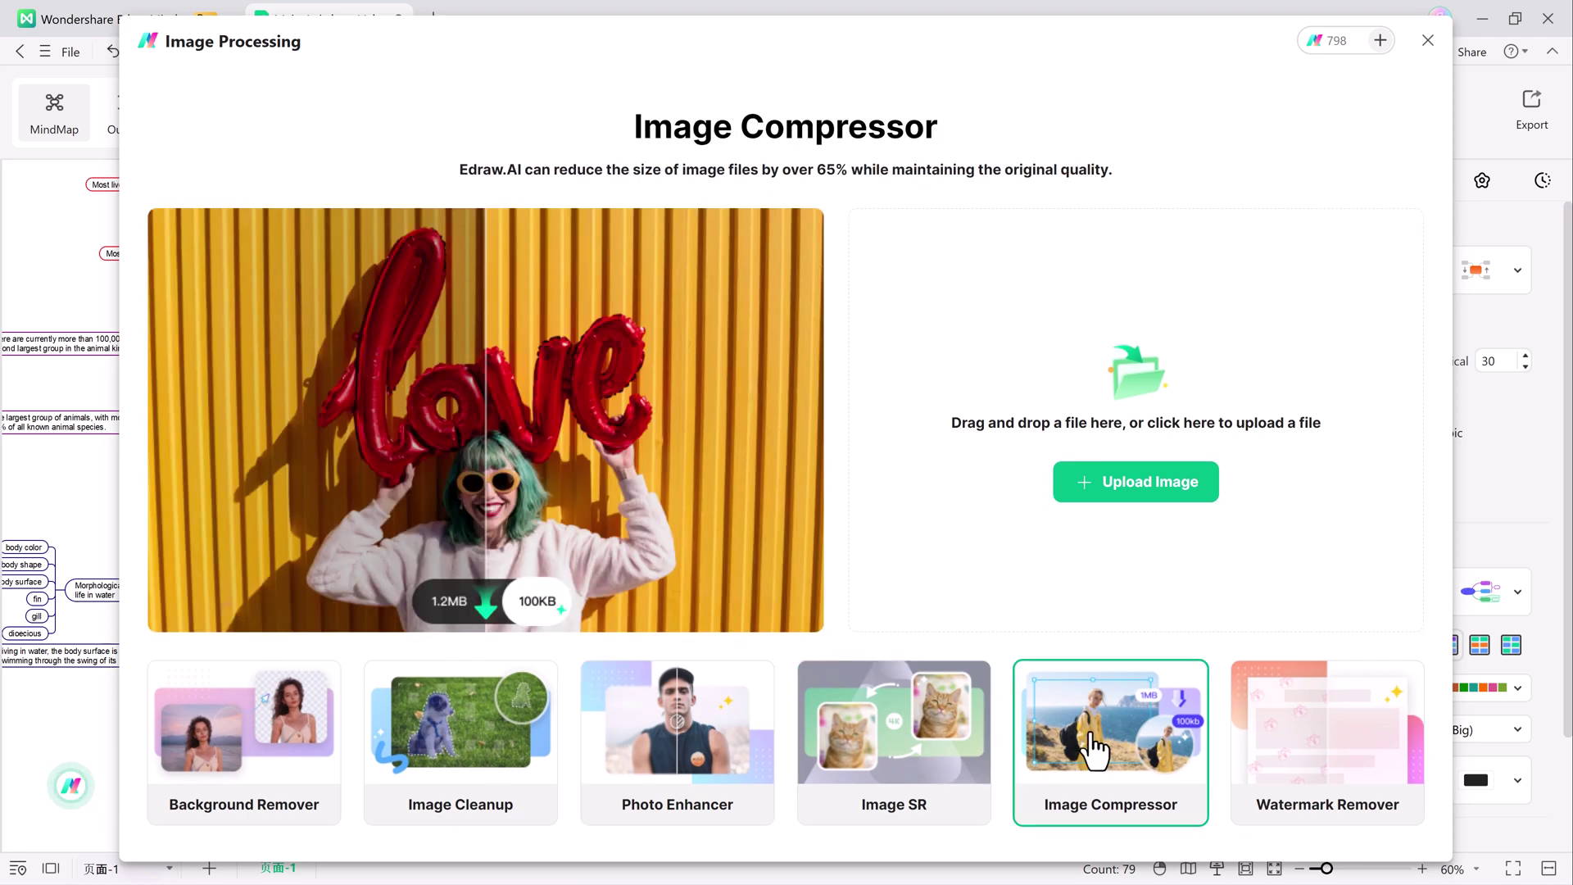
left_click(1316, 762)
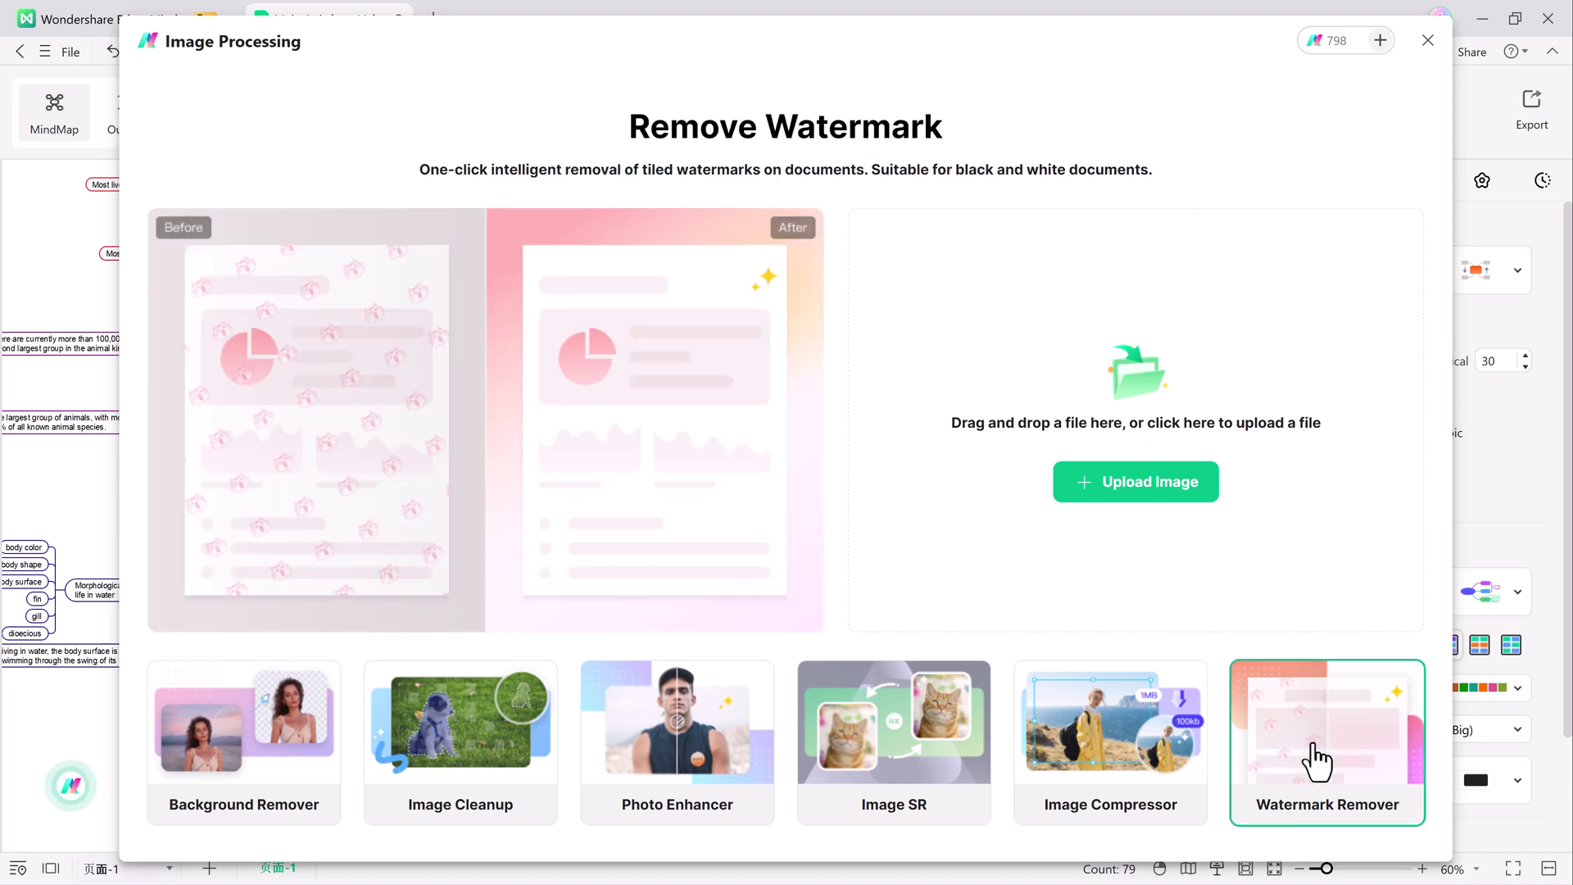
Remove the background from an uploaded portrait photo and compare the before and after
left_click(283, 717)
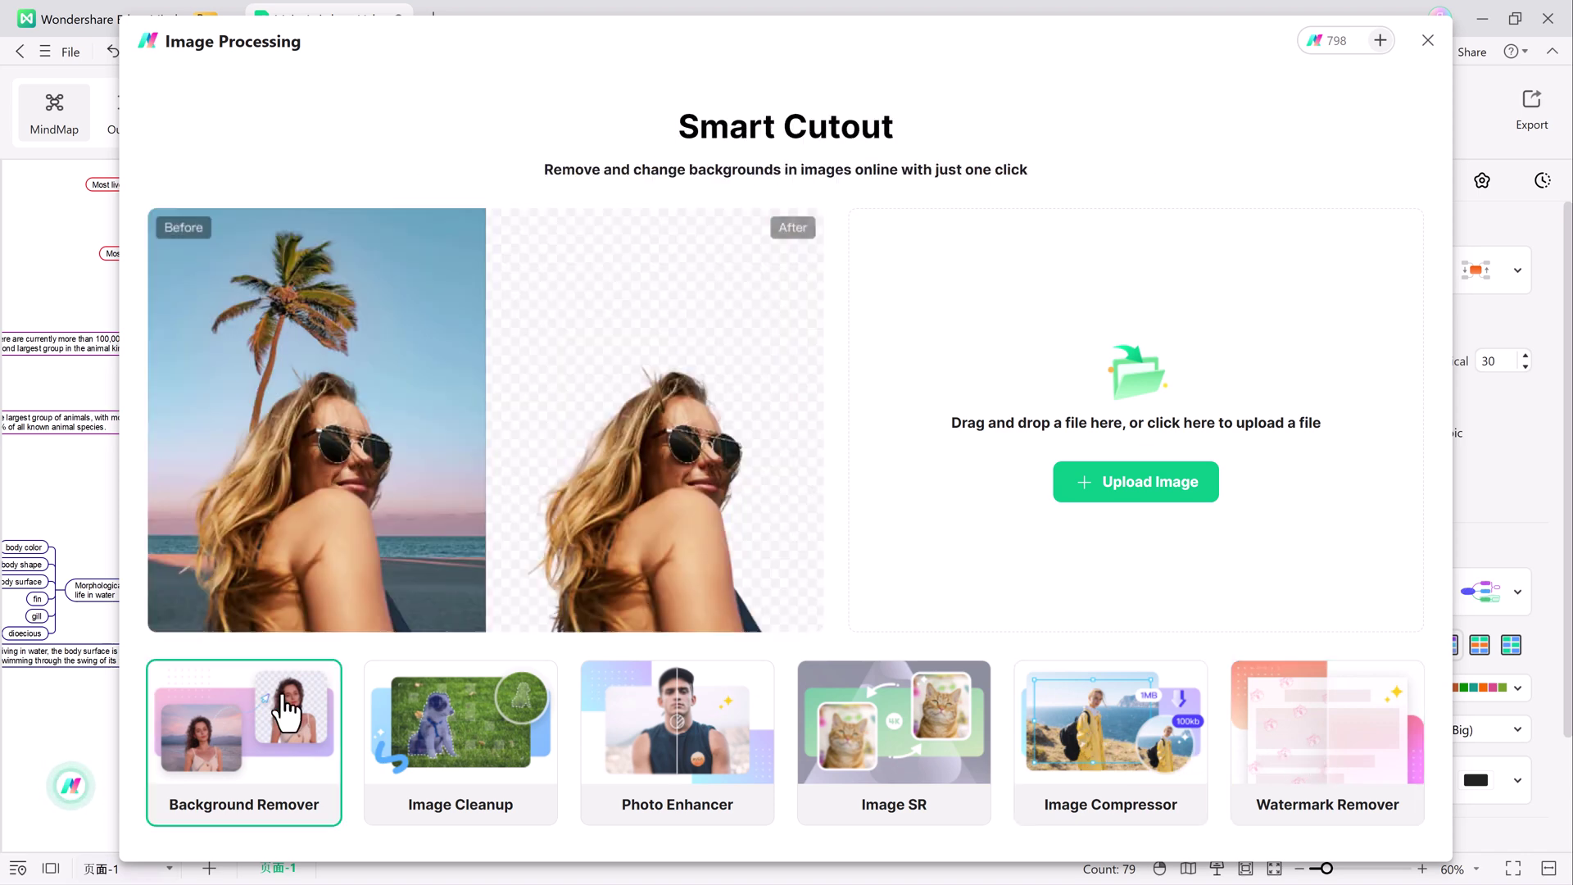
left_click(1039, 488)
double_click(814, 335)
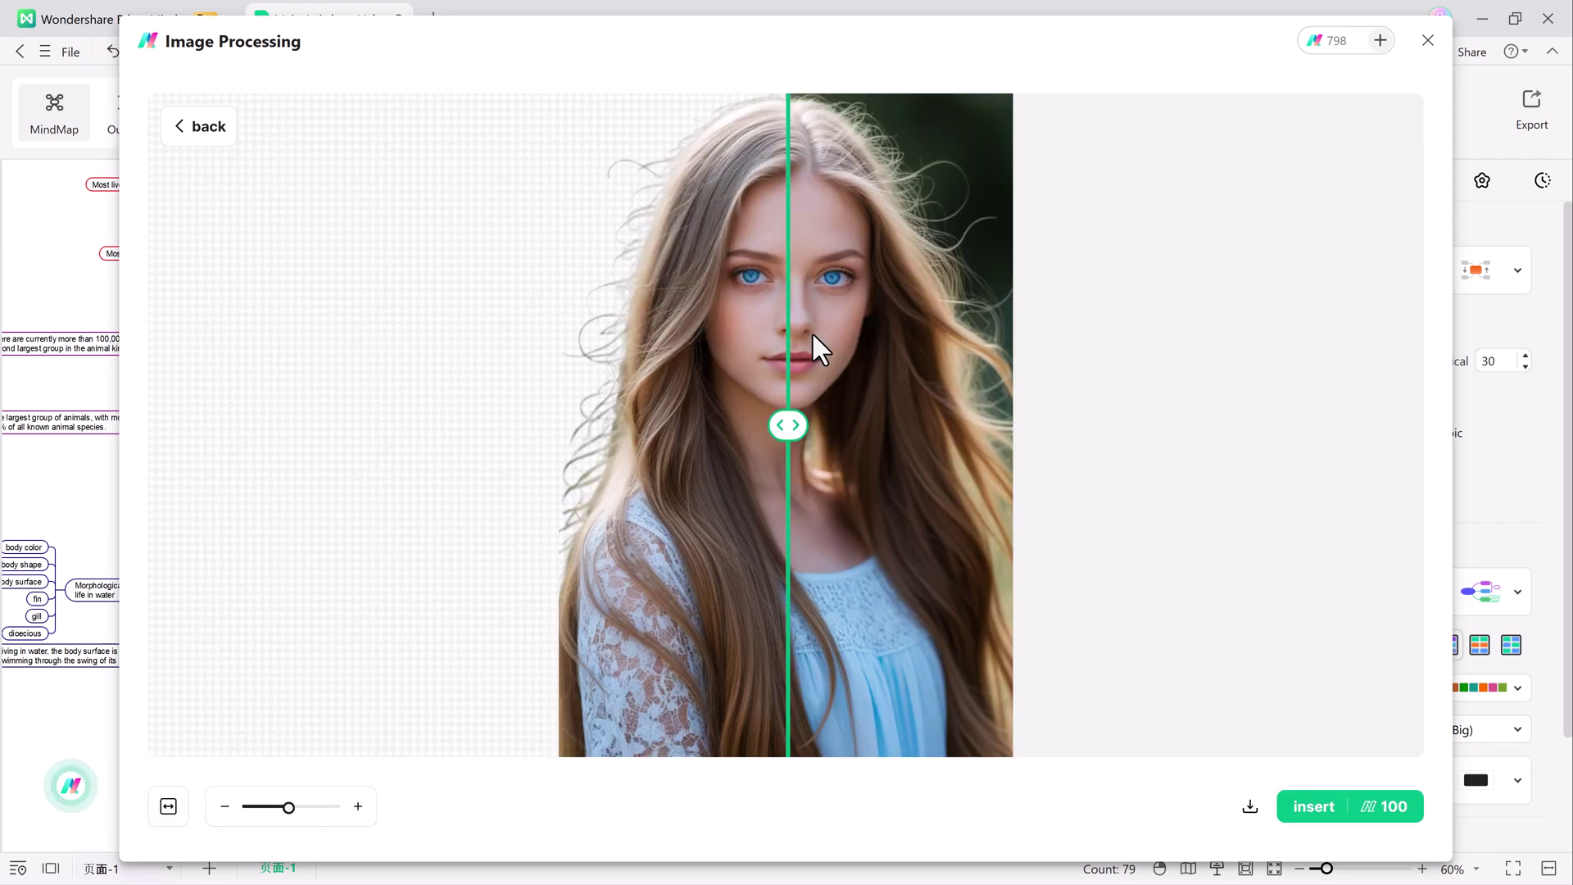
left_click_drag(753, 438, 547, 398)
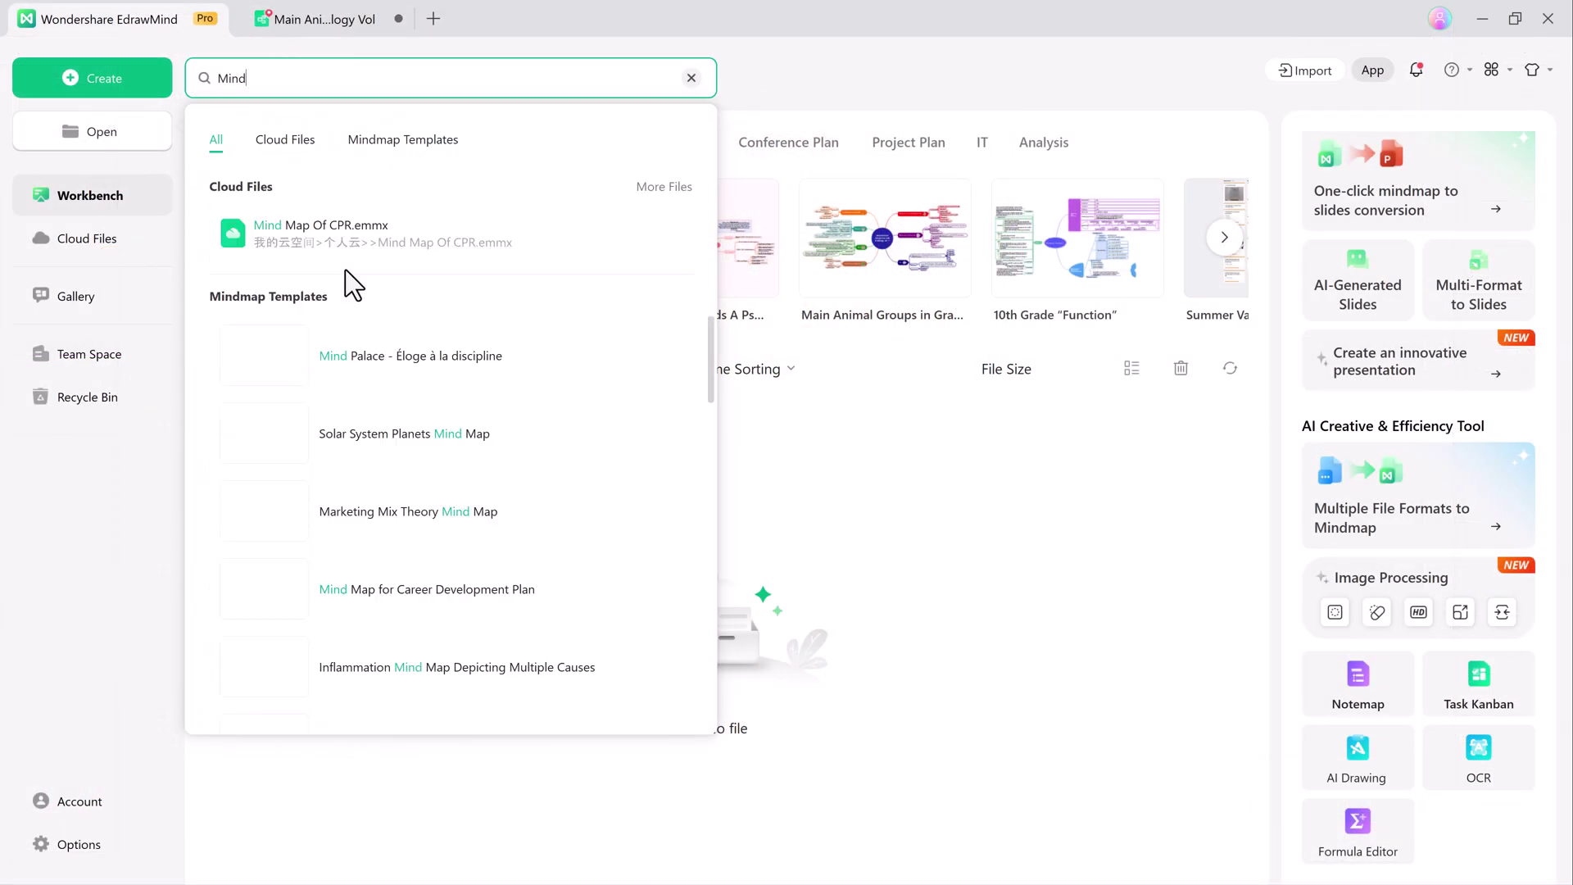
Filter the Mind search by cloud files and mindmap templates, clear it, and list Reading Notes templates
left_click(277, 135)
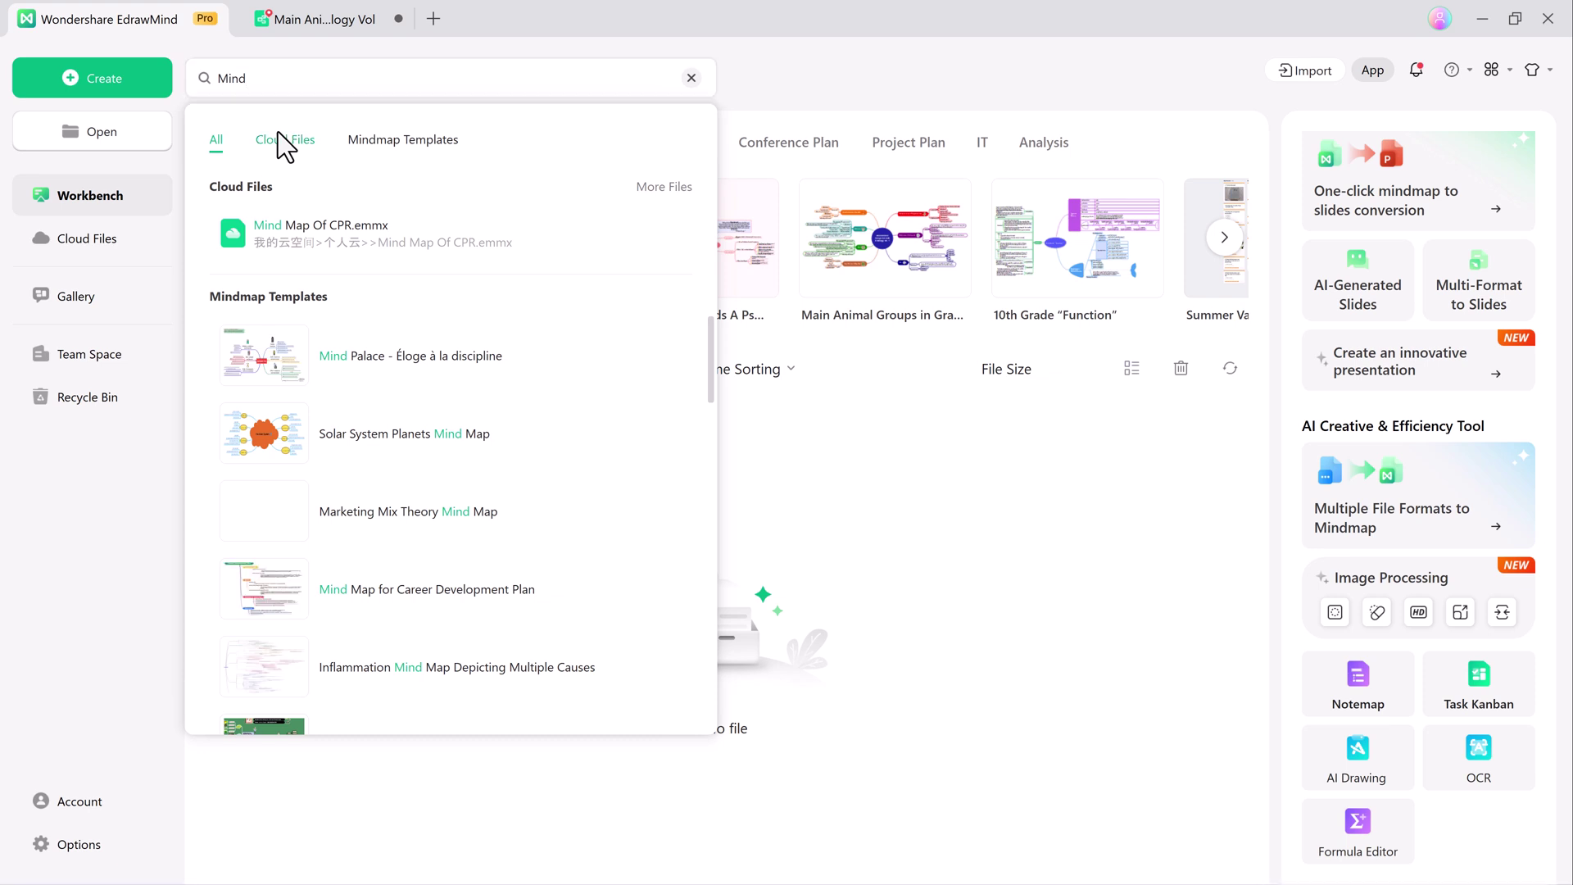
left_click(404, 146)
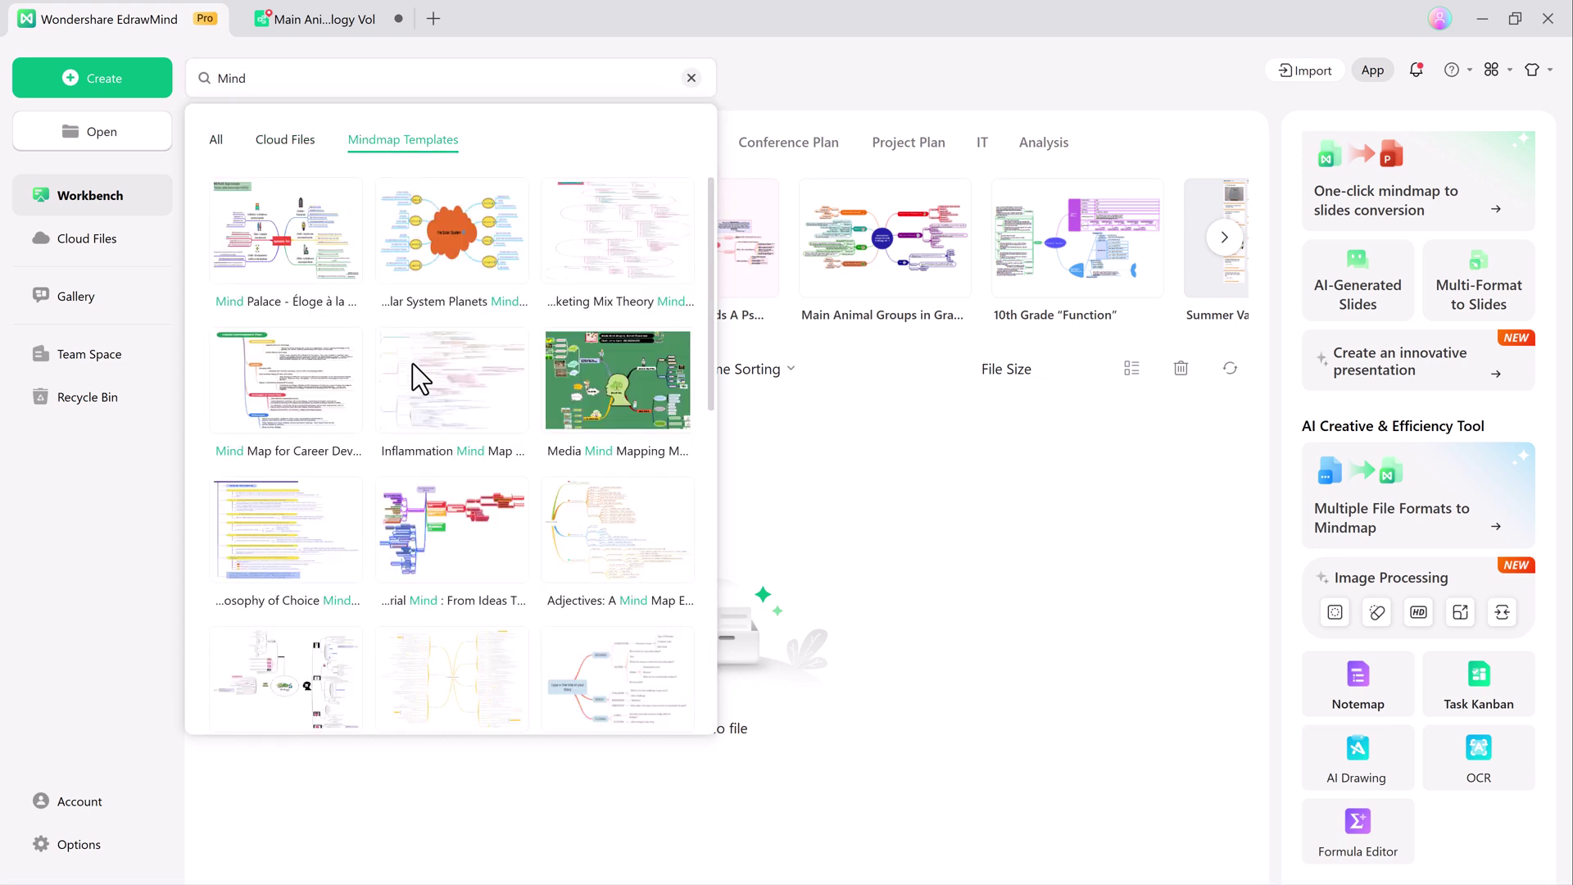
left_click(692, 79)
left_click(896, 520)
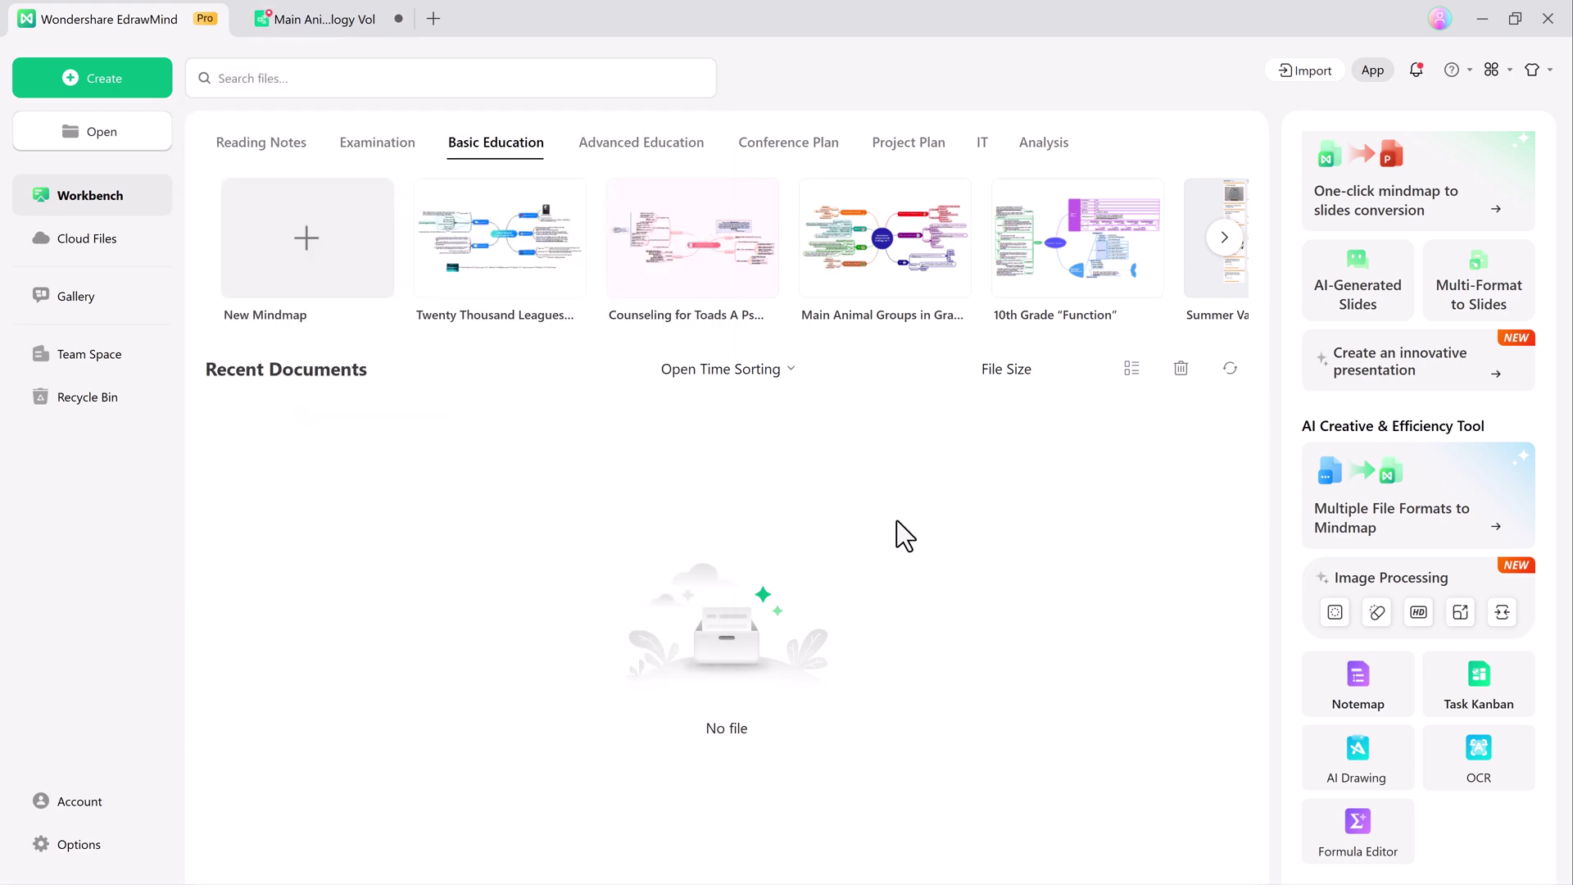
left_click(283, 152)
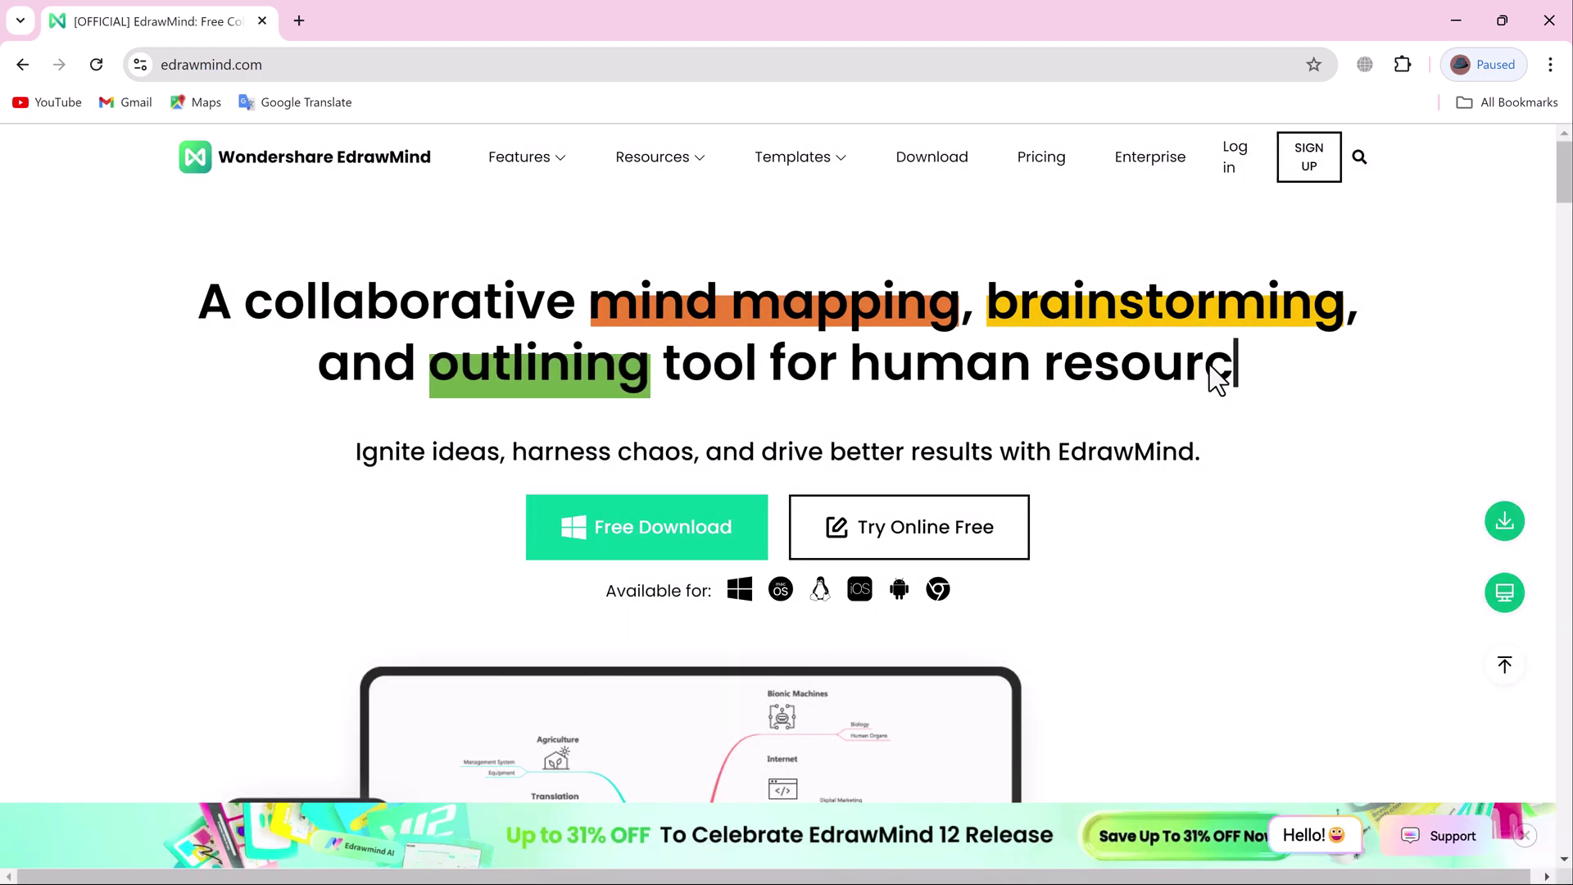
Scroll down to the AI features section and briefly highlight its feature list, then clear the selection
scroll(1237, 410, "down", 4)
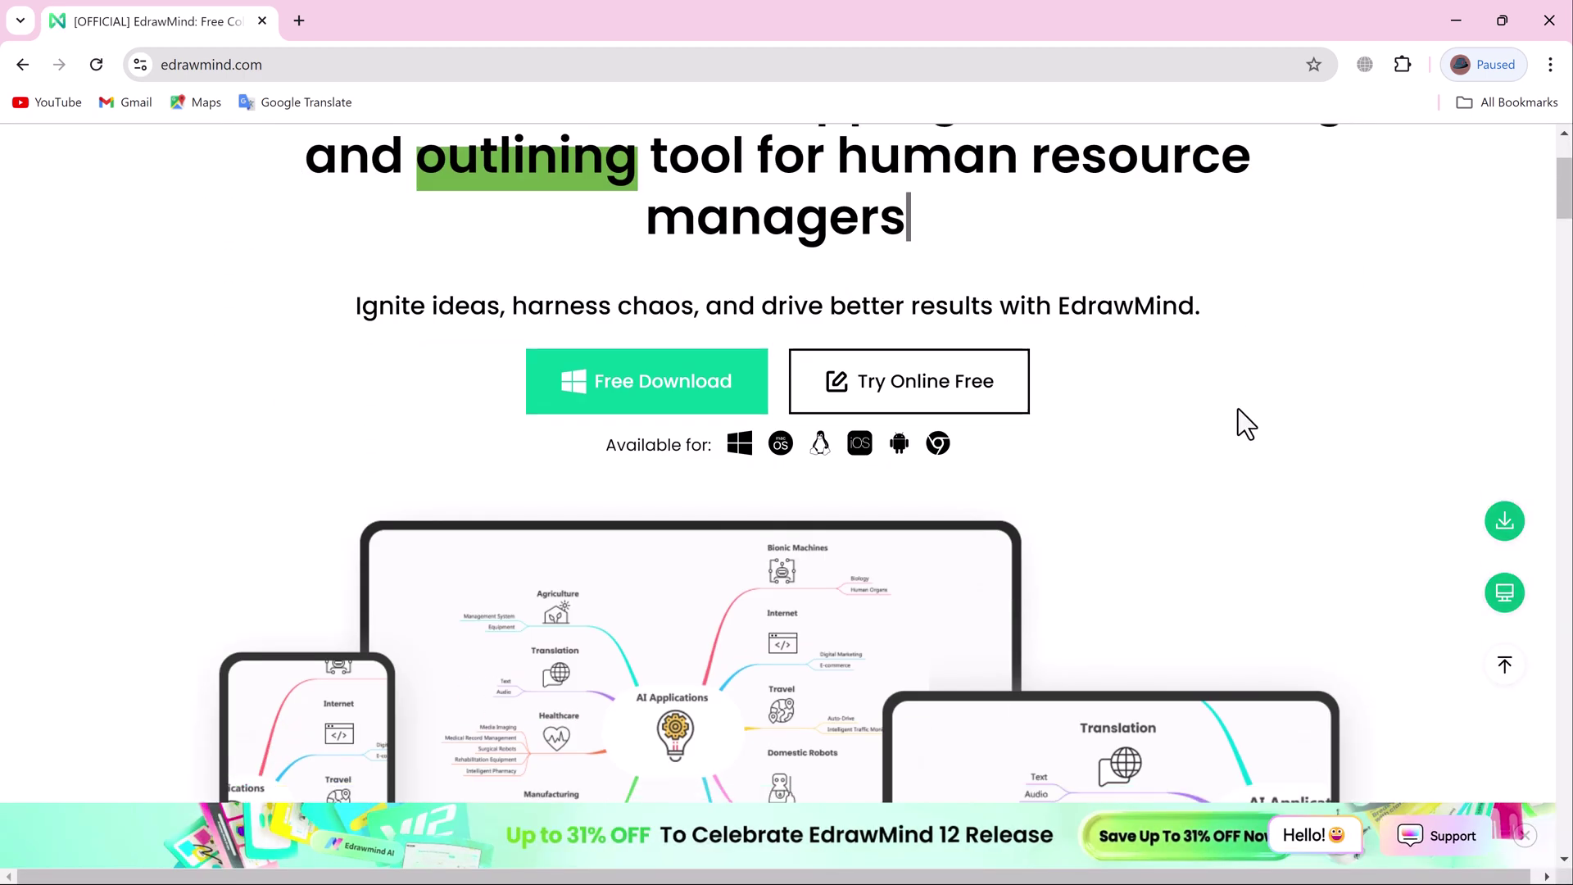
scroll(1237, 410, "down", 3)
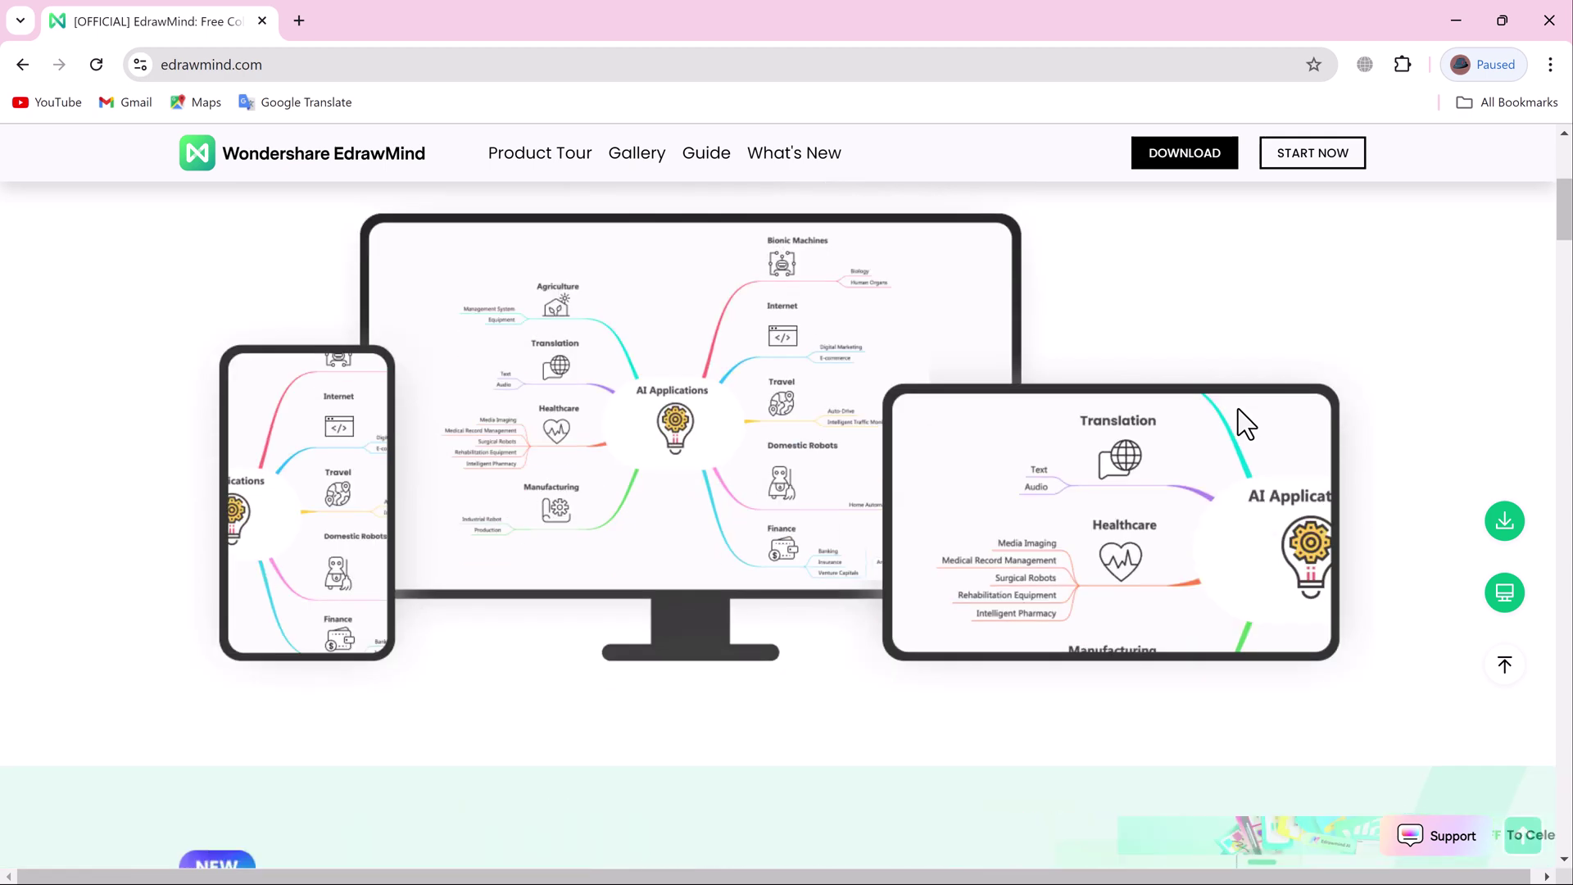
scroll(1237, 410, "down", 6)
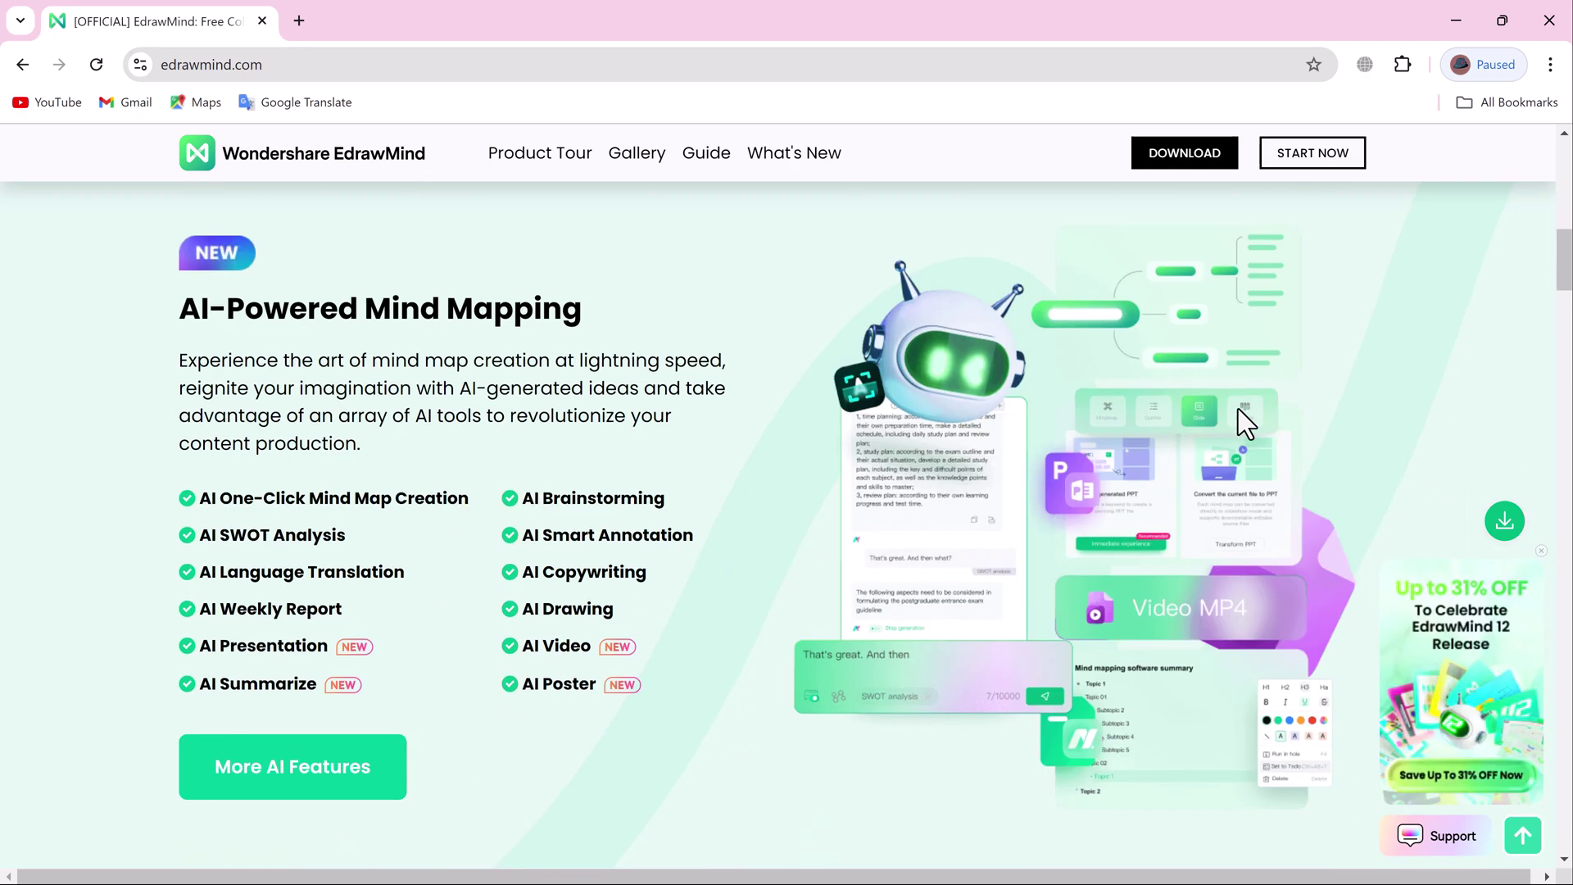
left_click_drag(261, 498, 436, 627)
left_click(436, 629)
Scroll past the outlining, presentation, collaboration and template sections to the techradar review quote
scroll(1030, 570, "down", 7)
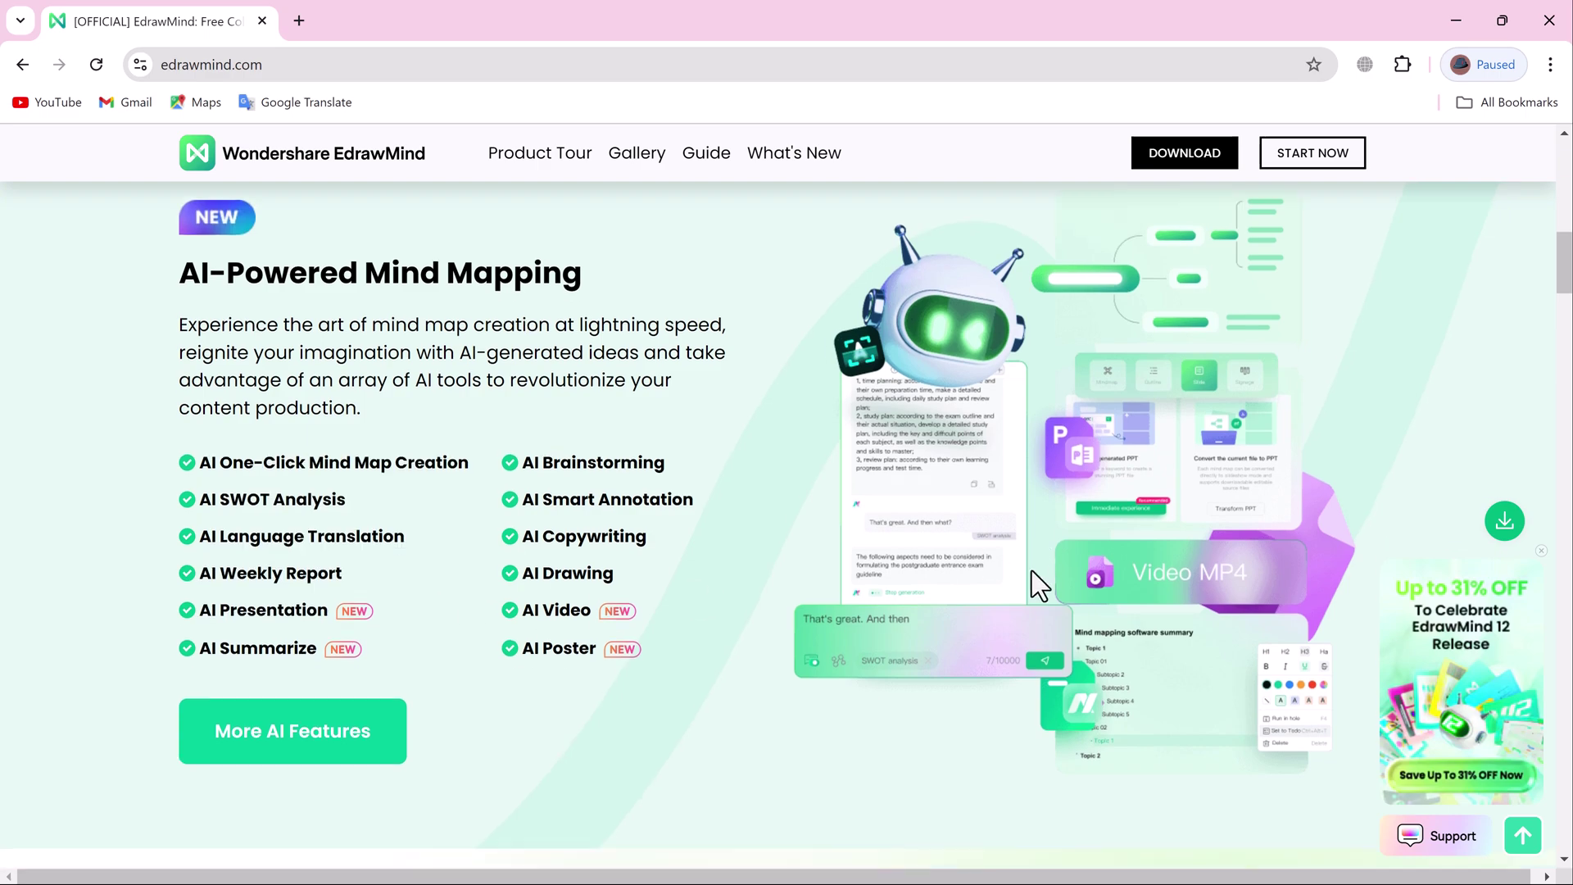
scroll(1030, 571, "down", 7)
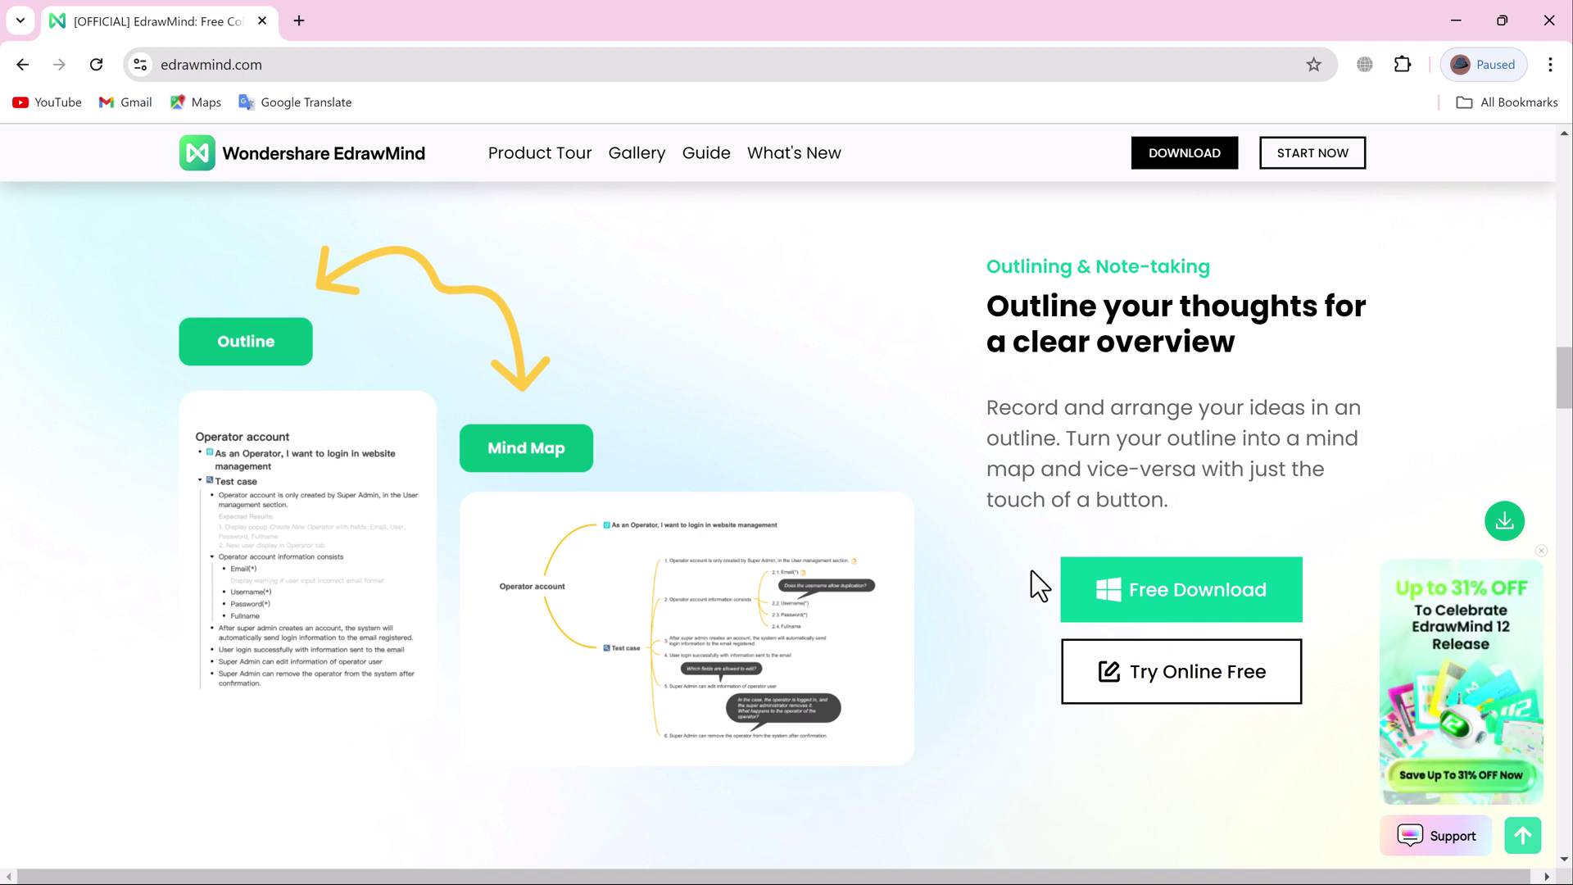
scroll(1031, 570, "down", 4)
scroll(1031, 570, "down", 9)
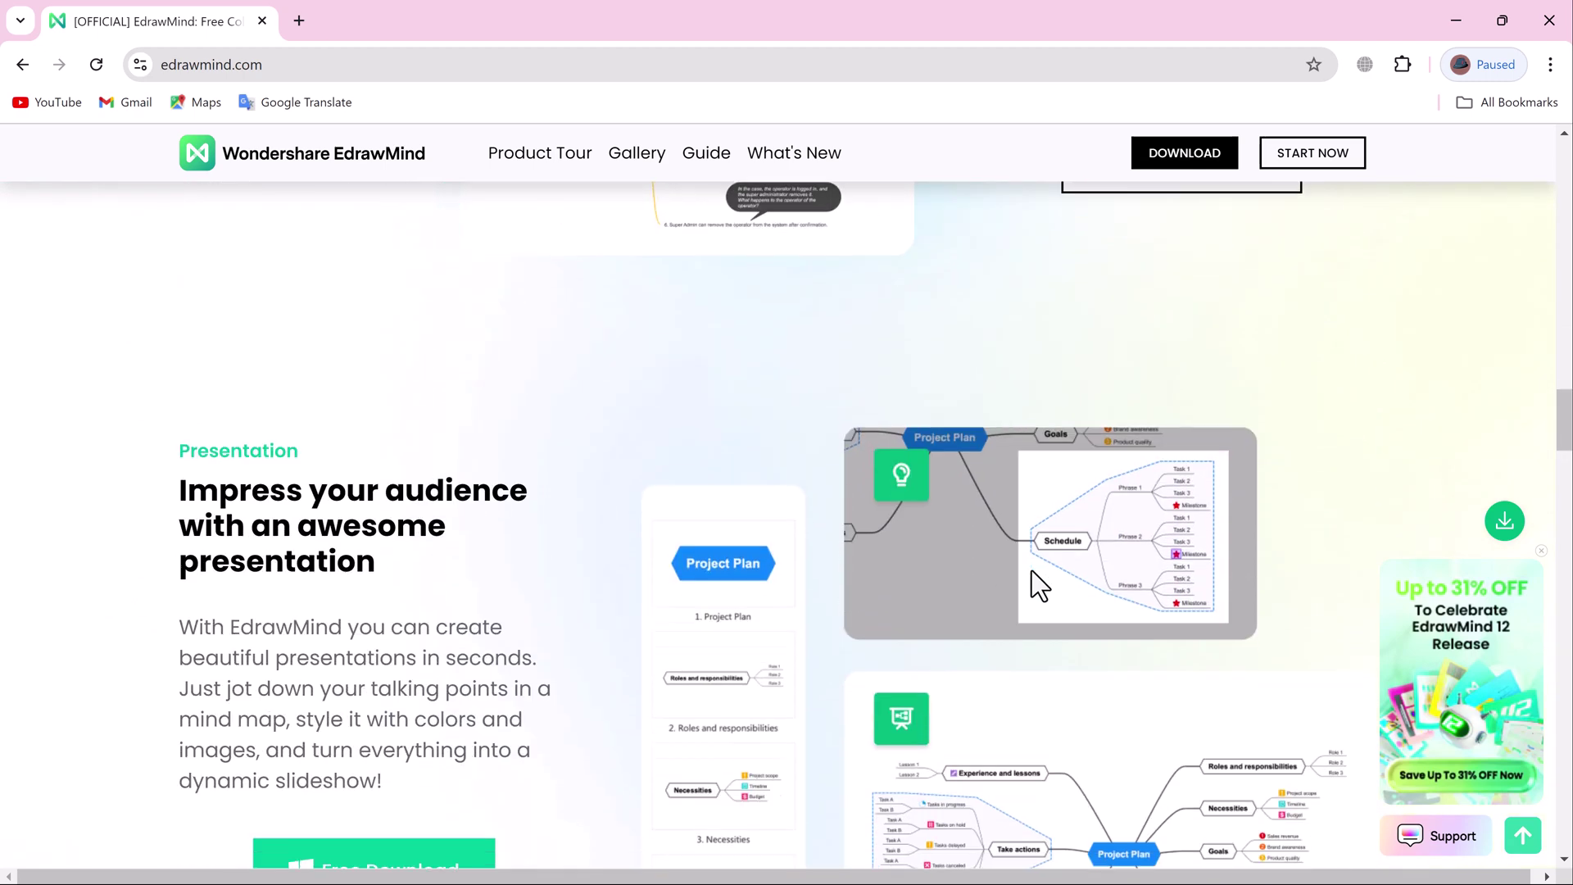
scroll(1034, 565, "down", 15)
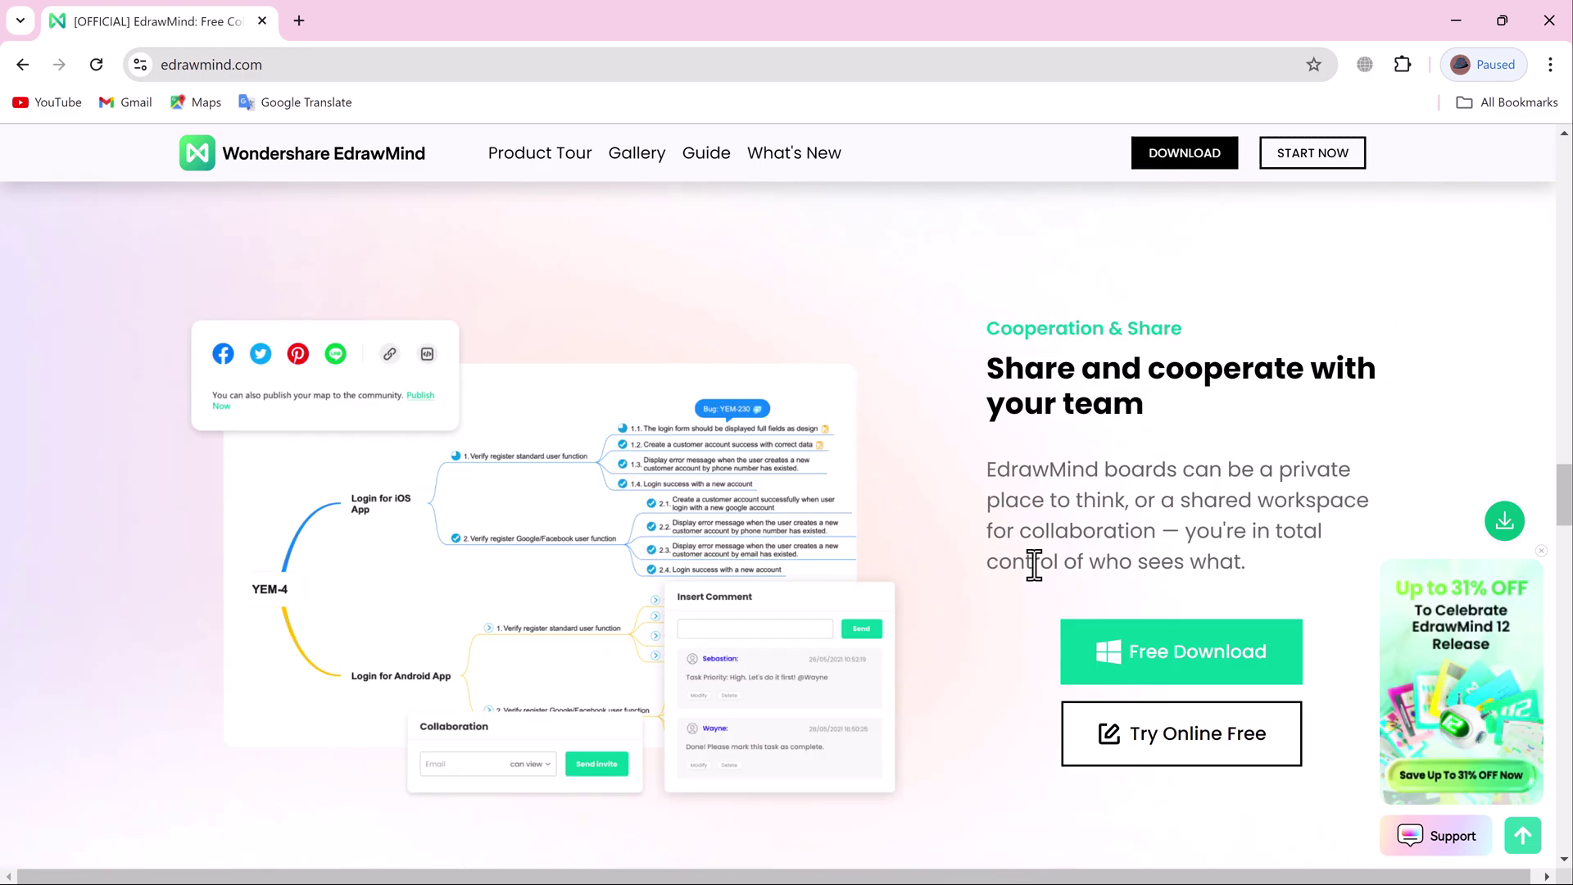
scroll(1034, 565, "down", 17)
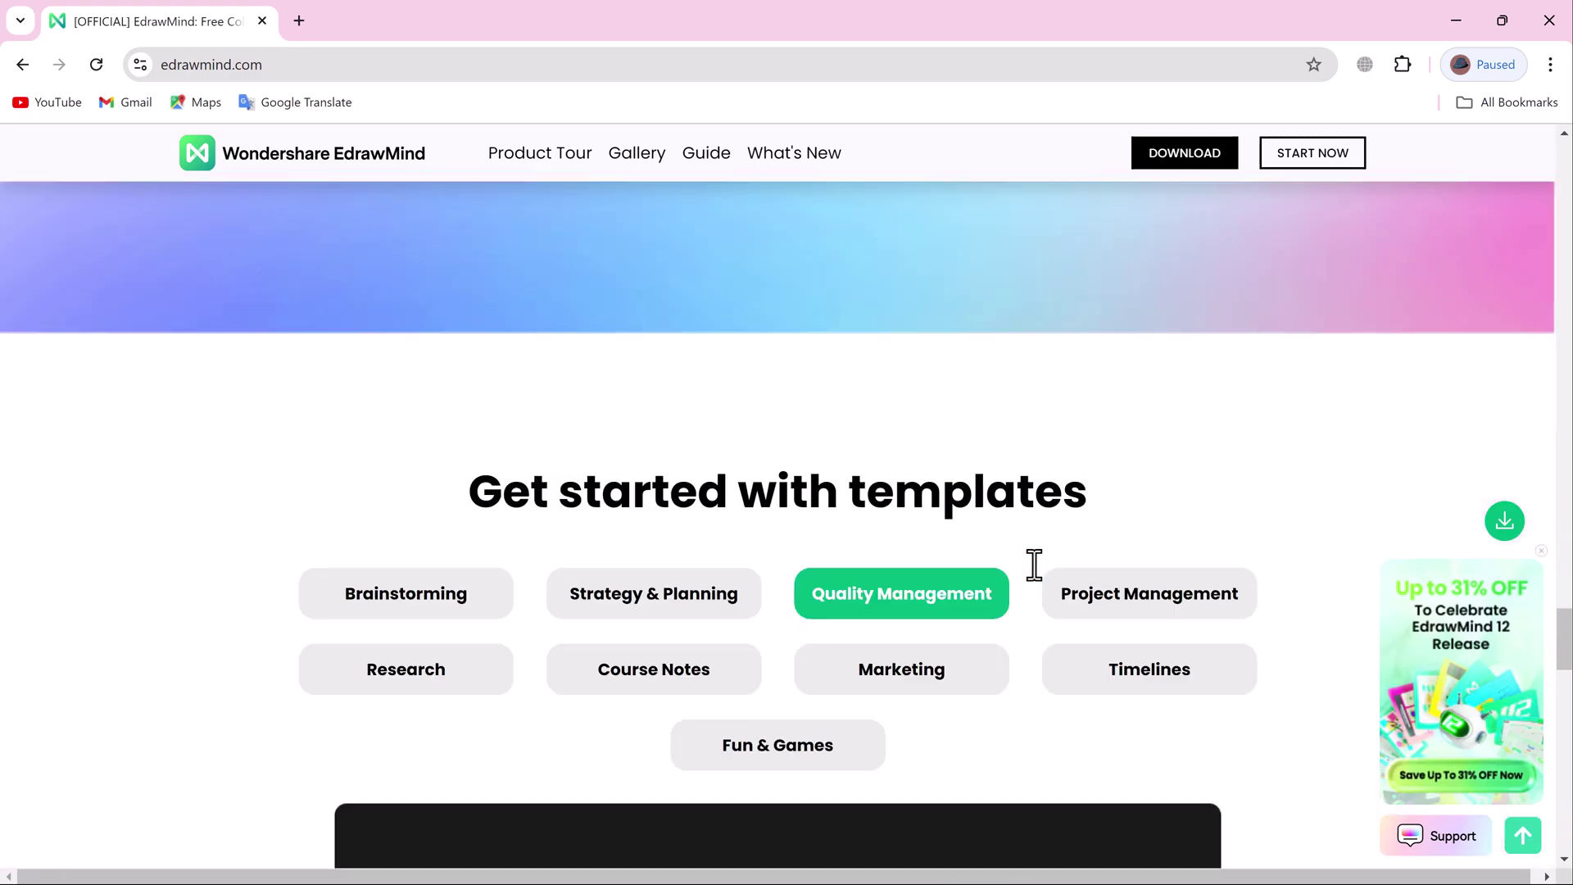
scroll(1034, 563, "down", 4)
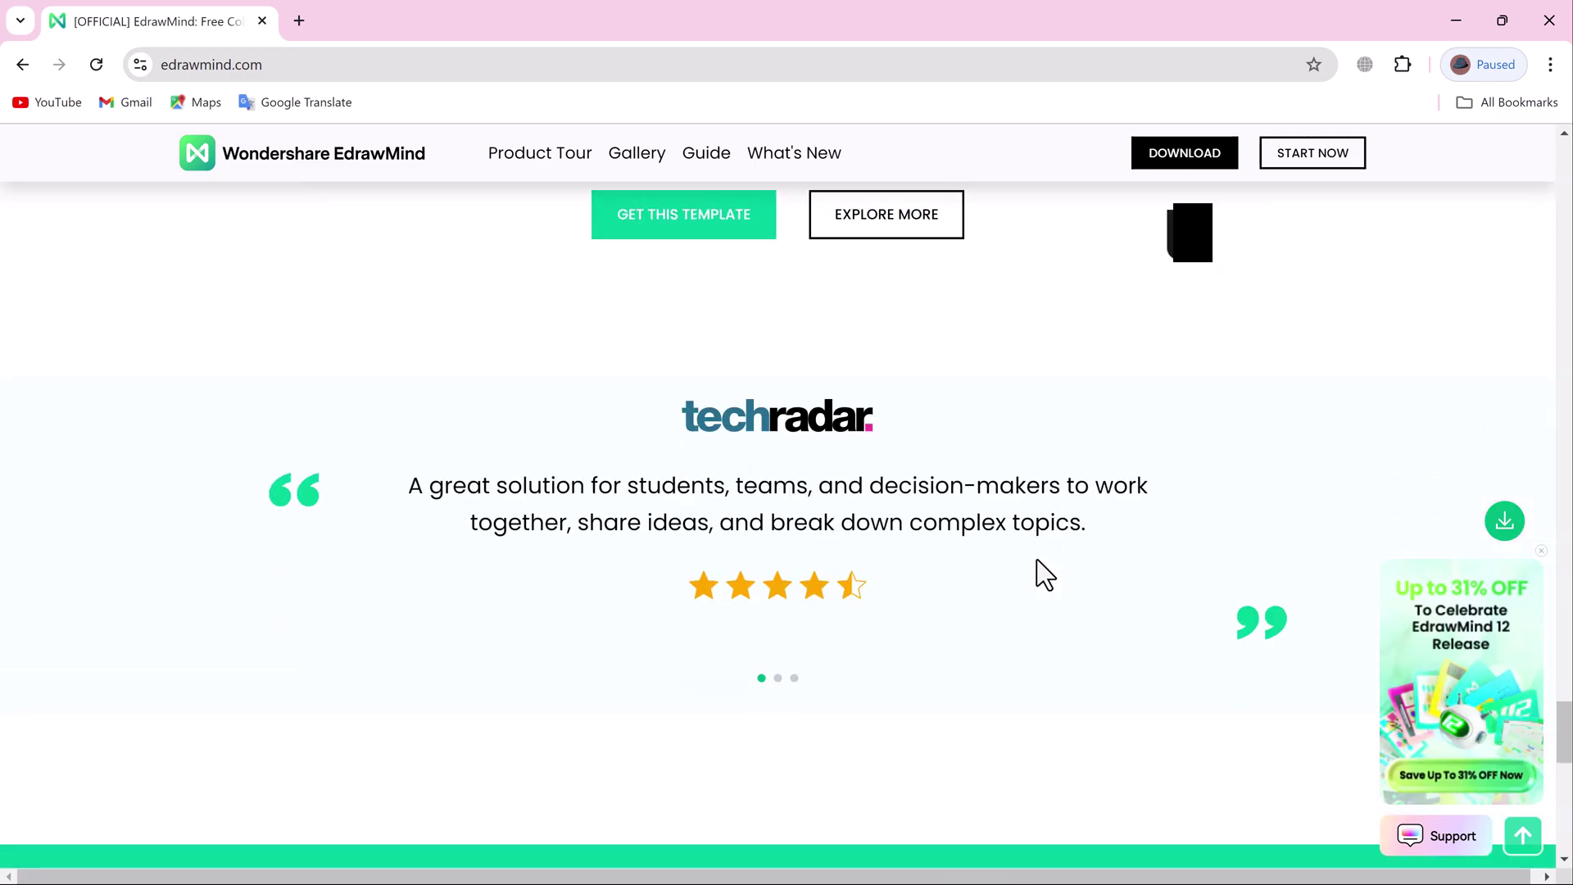